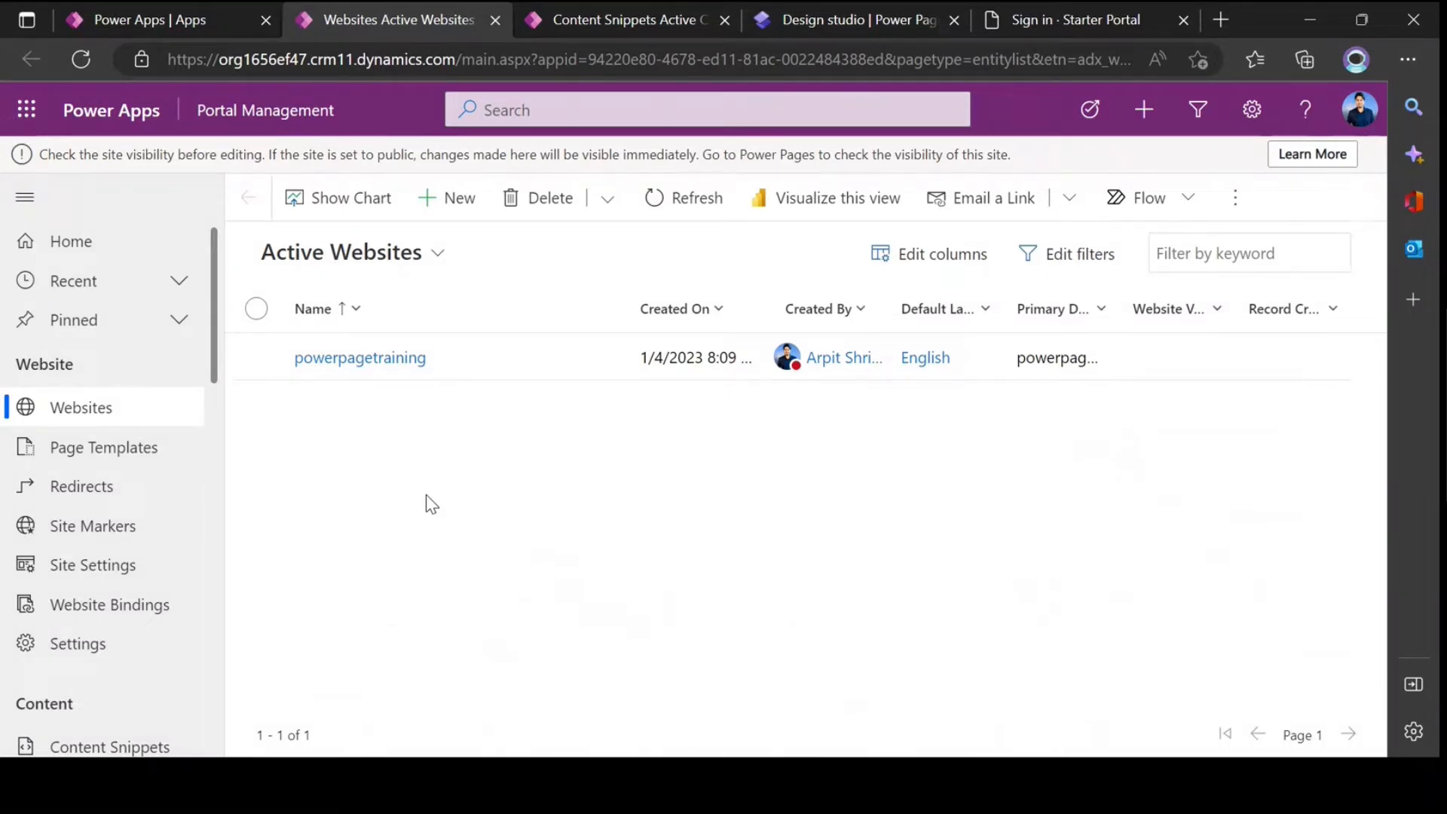
# Step: Open the list of active content snippets in Portal Management
pyautogui.scroll(-3, 82, 497)
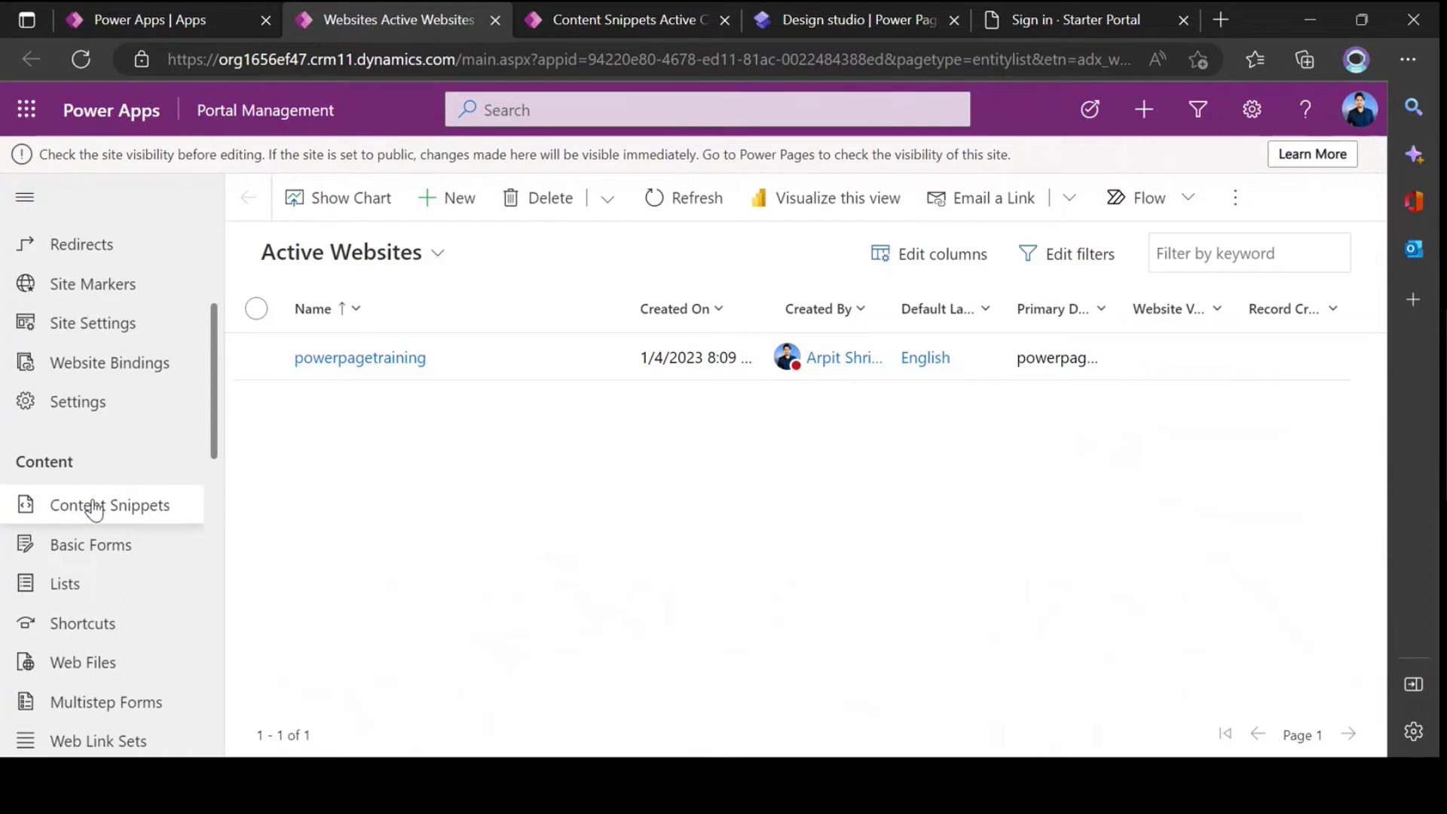
pyautogui.click(94, 507)
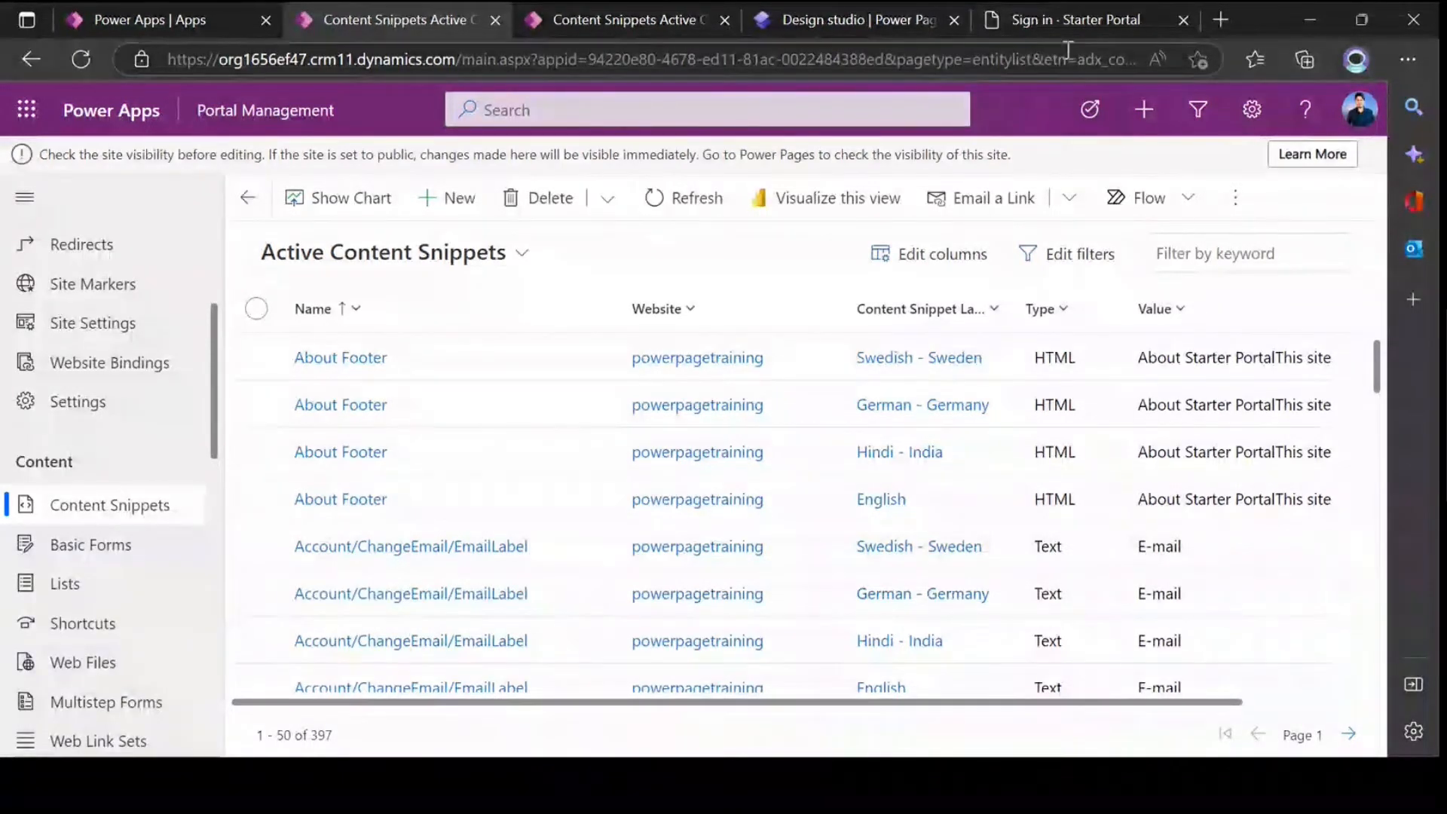
# Step: Switch to the Starter Portal sign-in page and examine its Local SignIn and External SignIn sections
pyautogui.click(1057, 30)
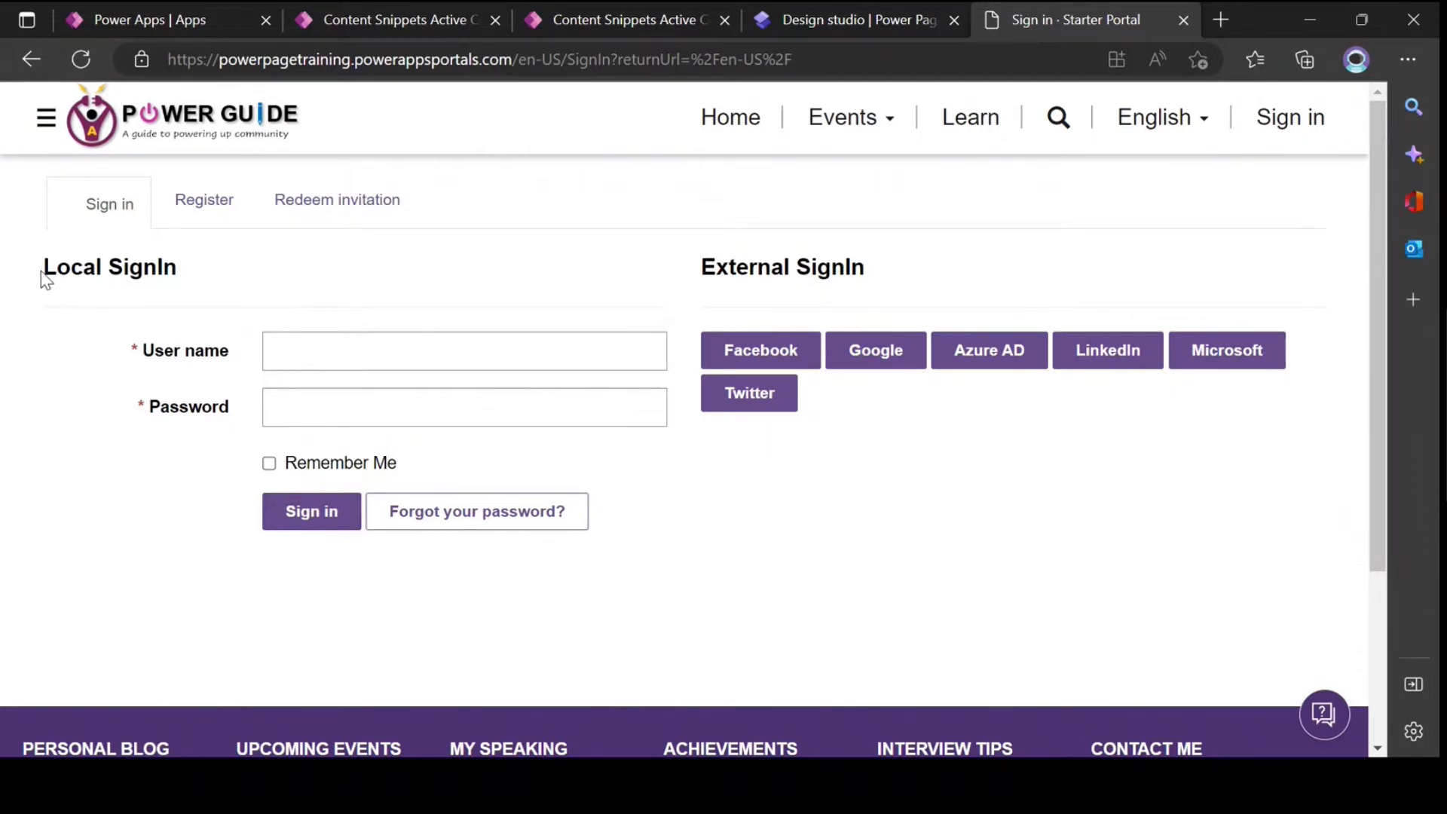
pyautogui.moveTo(43, 270); pyautogui.dragTo(666, 559)
pyautogui.click(105, 307)
pyautogui.moveTo(697, 268); pyautogui.dragTo(927, 300)
pyautogui.click(884, 443)
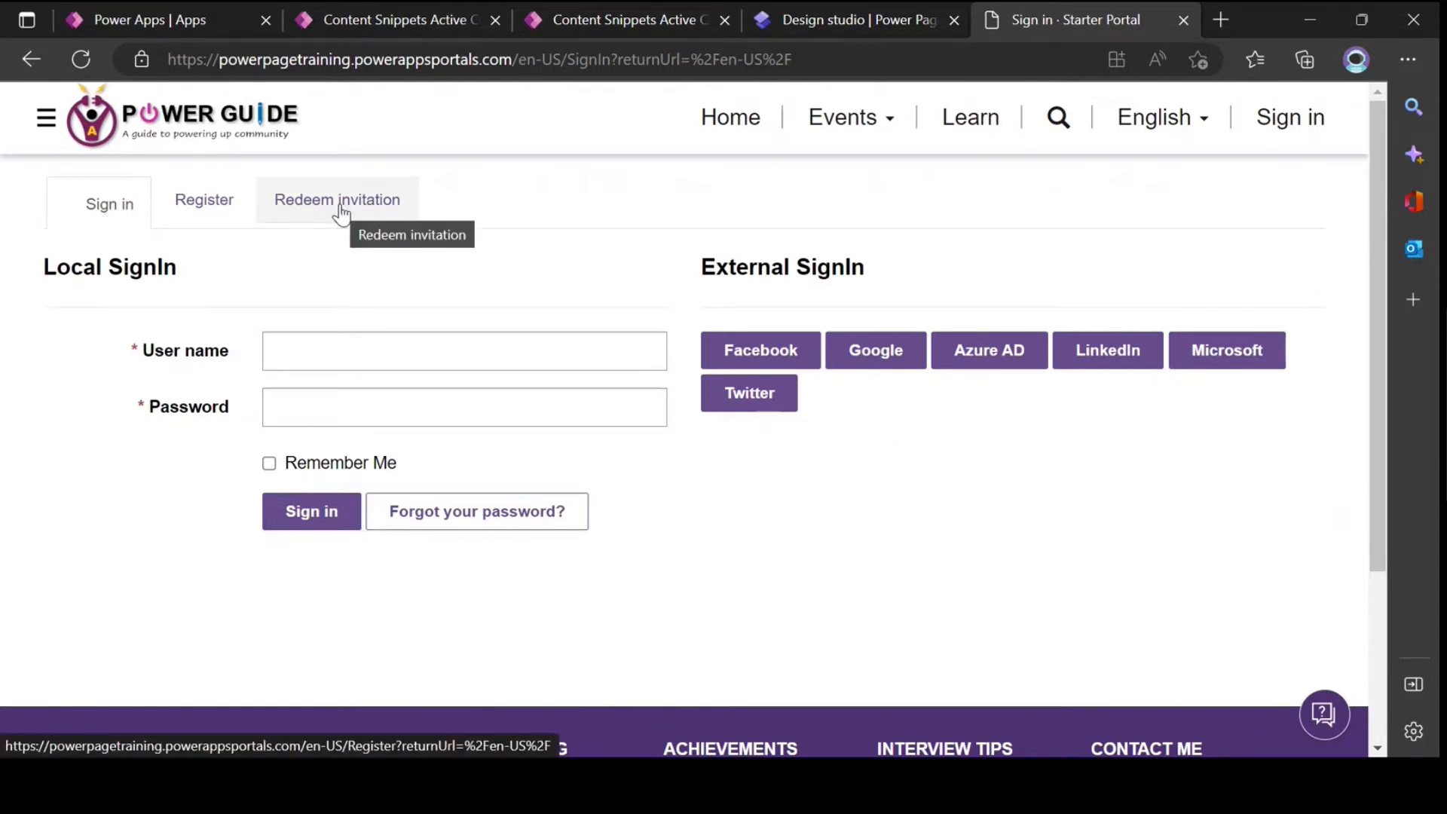
# Step: View the portal's Register and Redeem invitation pages, ending back on the Sign in page
pyautogui.click(225, 211)
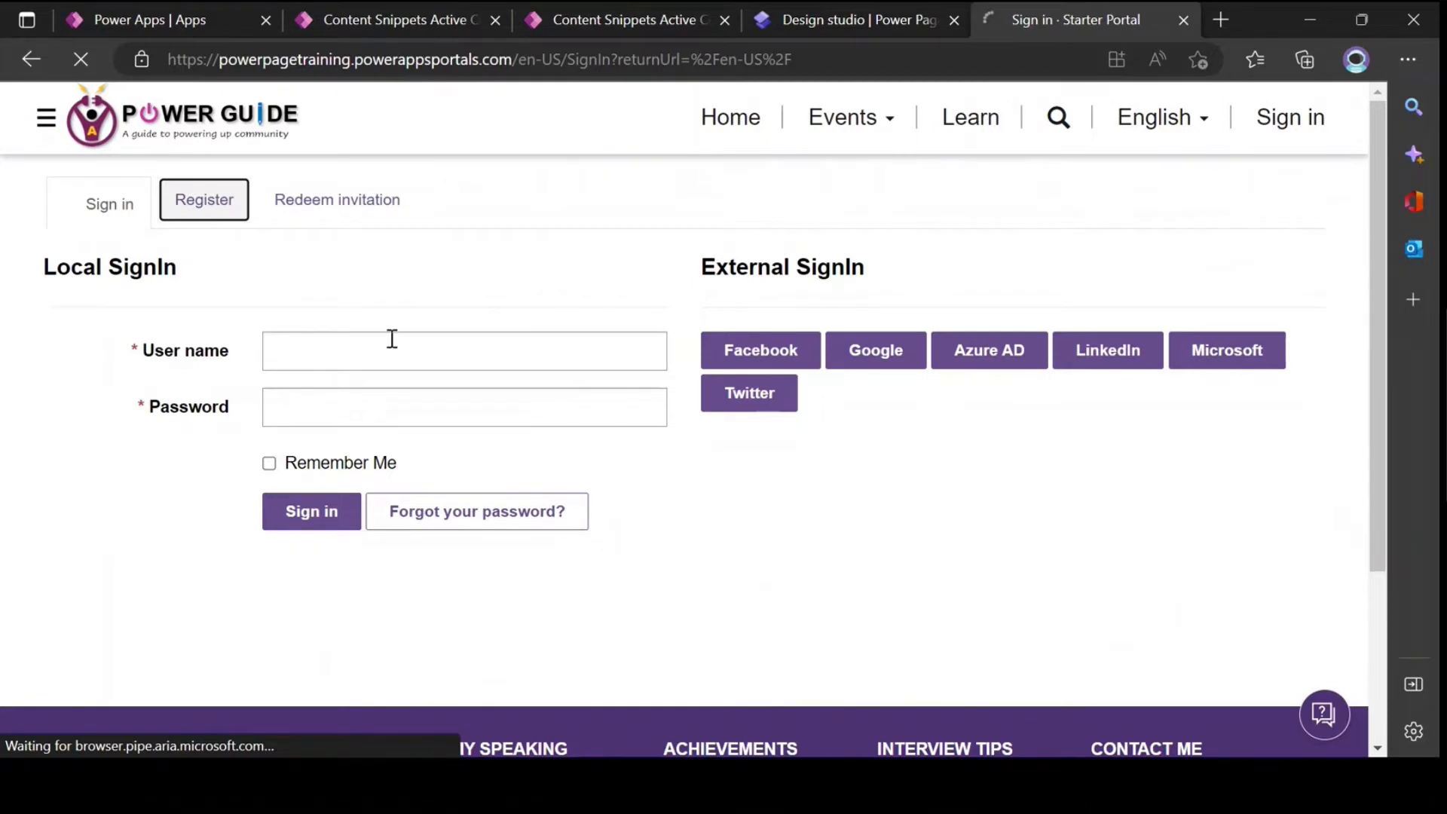
pyautogui.click(345, 215)
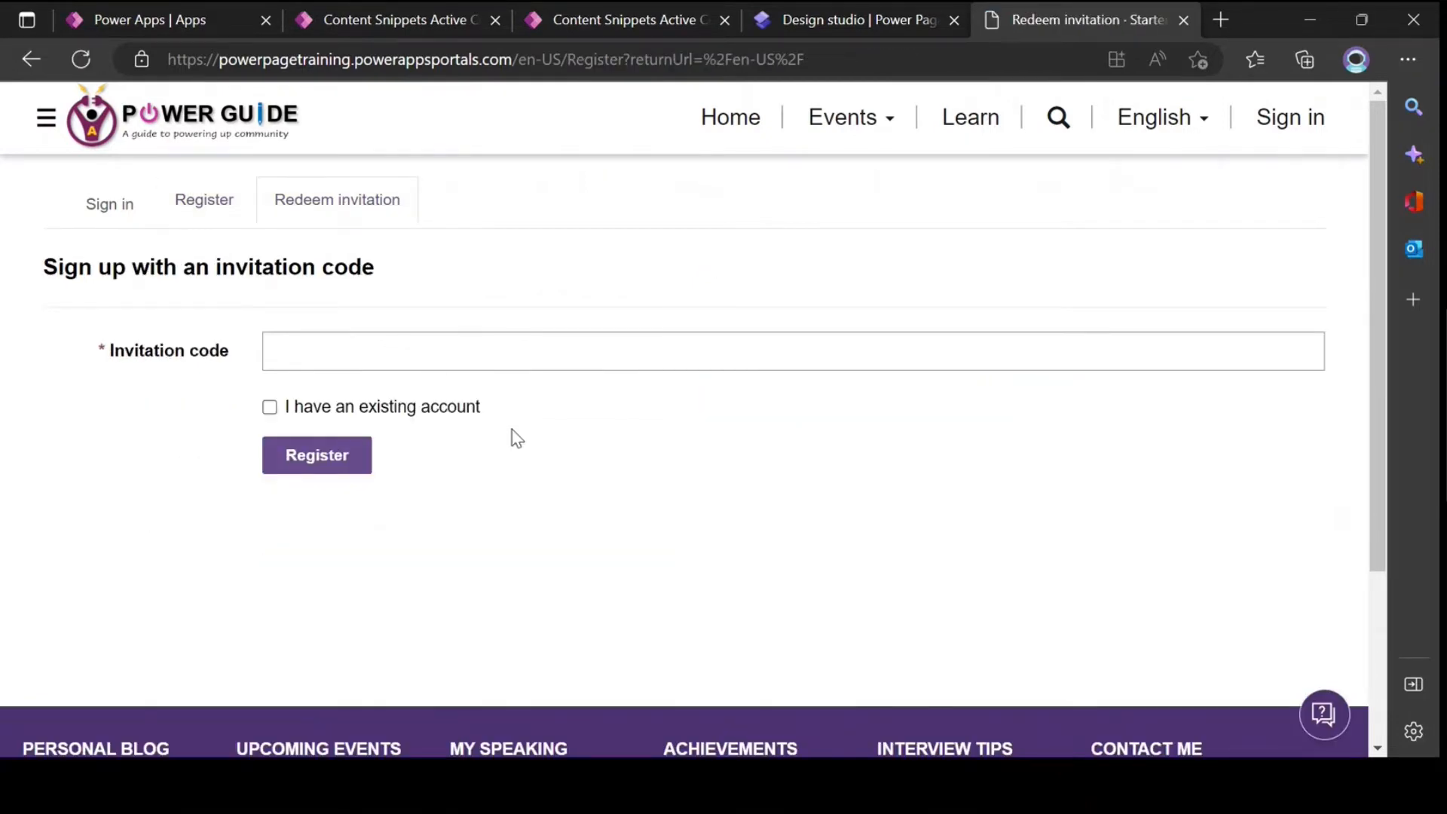
pyautogui.click(109, 203)
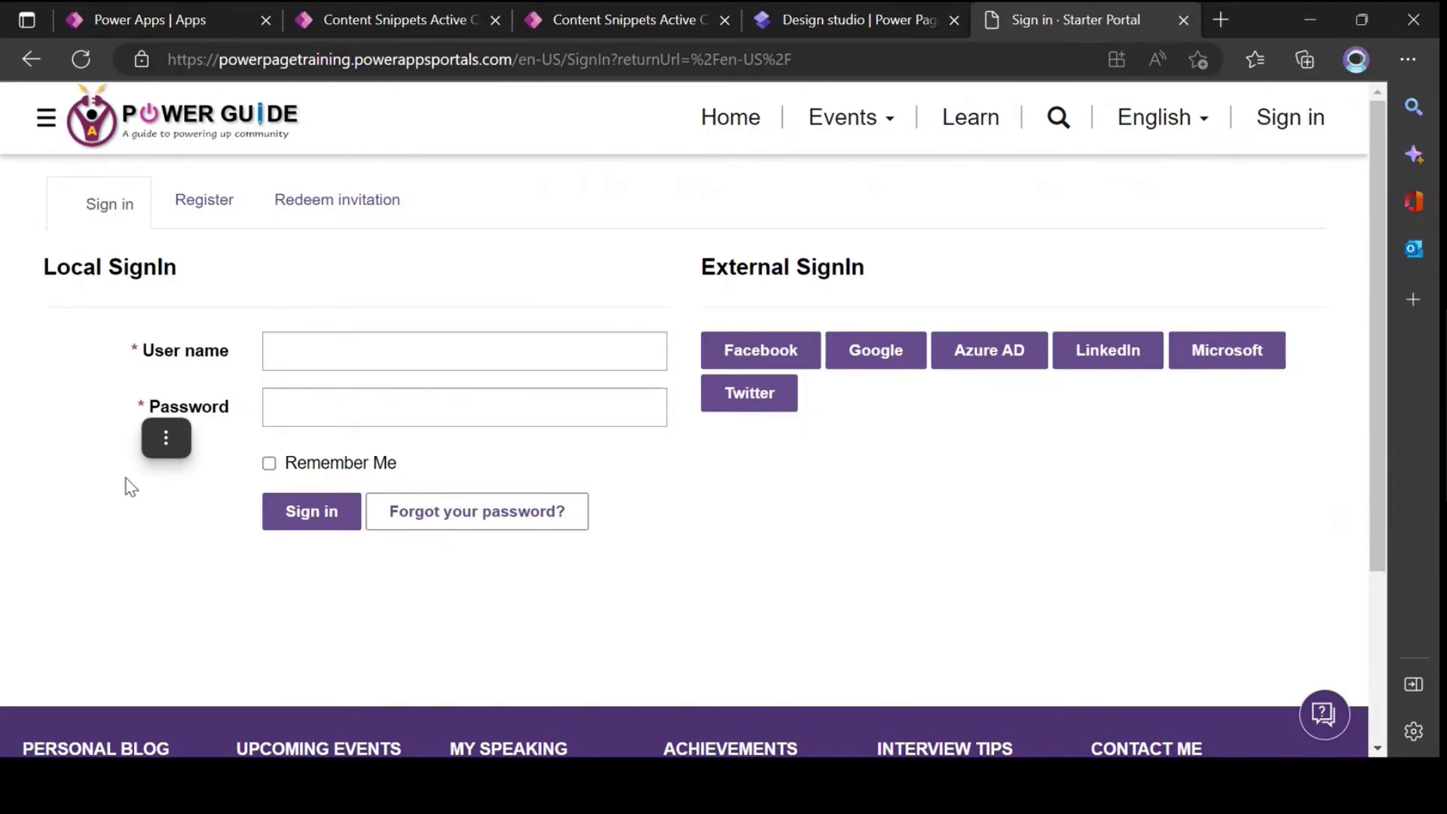
# Step: Open the portal's Home page and look through its welcome banner, events and call for speakers sections
pyautogui.click(743, 148)
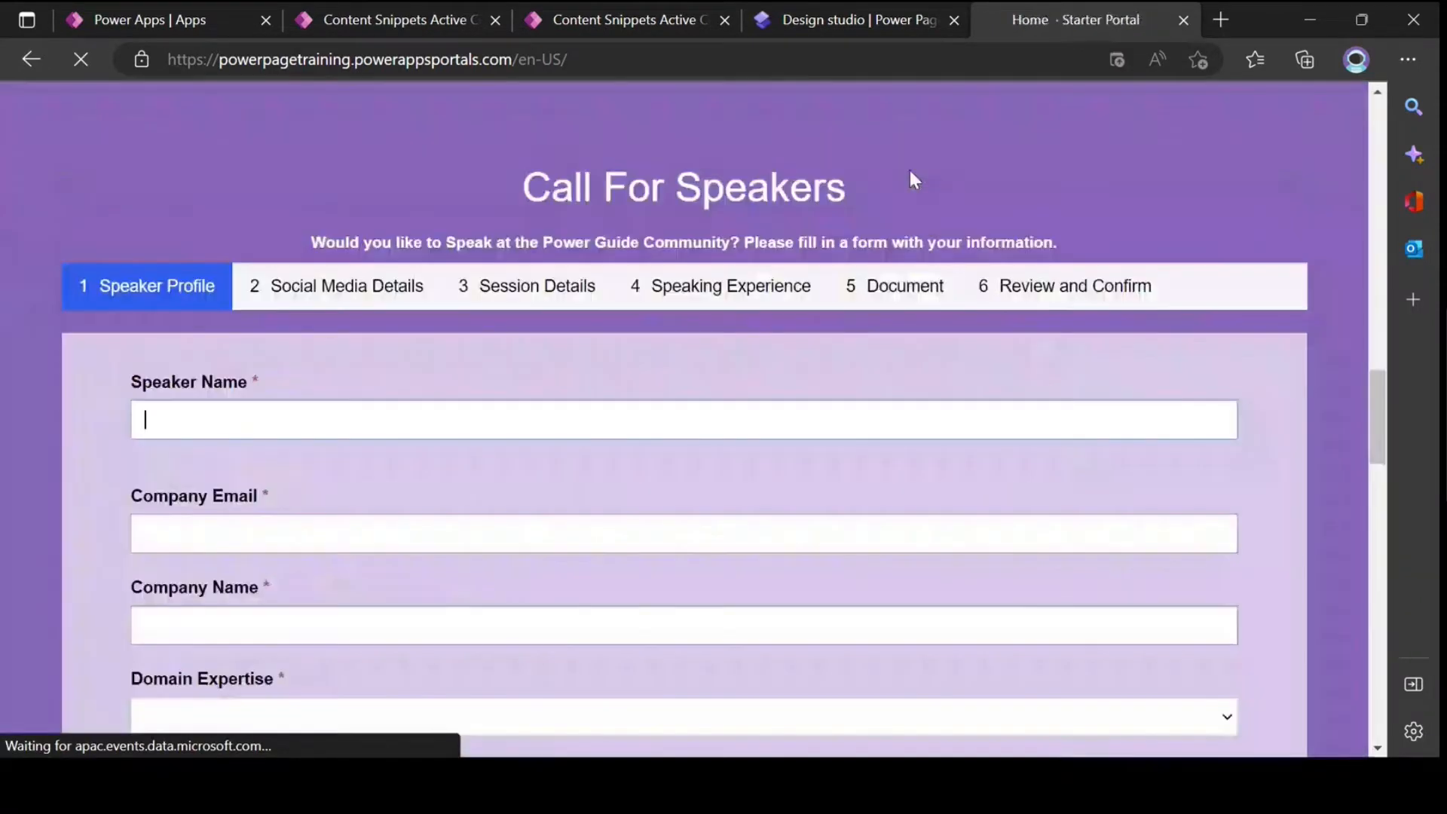
pyautogui.scroll(-6, 733, 218)
pyautogui.scroll(15, 729, 215)
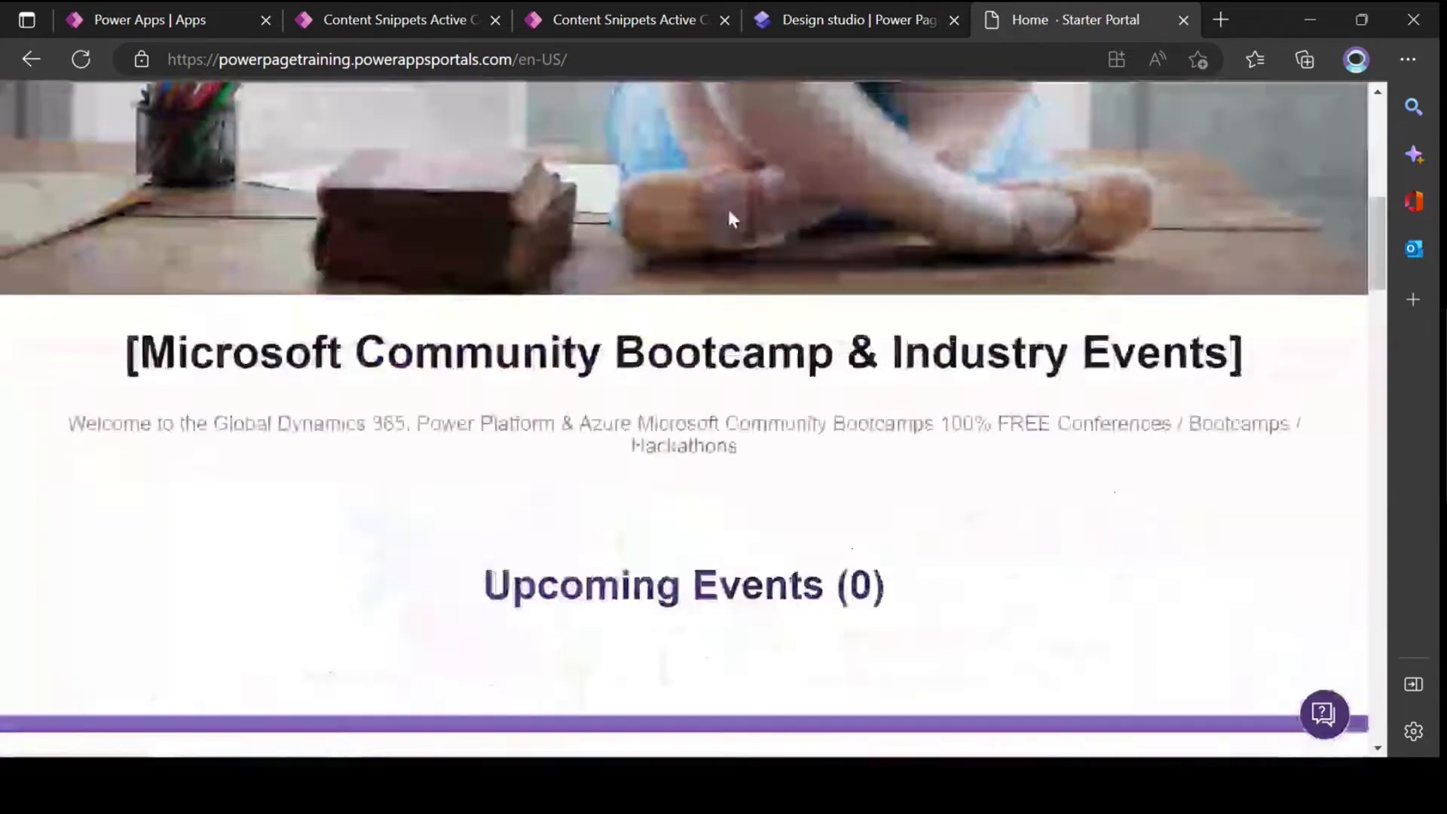
pyautogui.scroll(-5, 776, 324)
pyautogui.scroll(2, 776, 324)
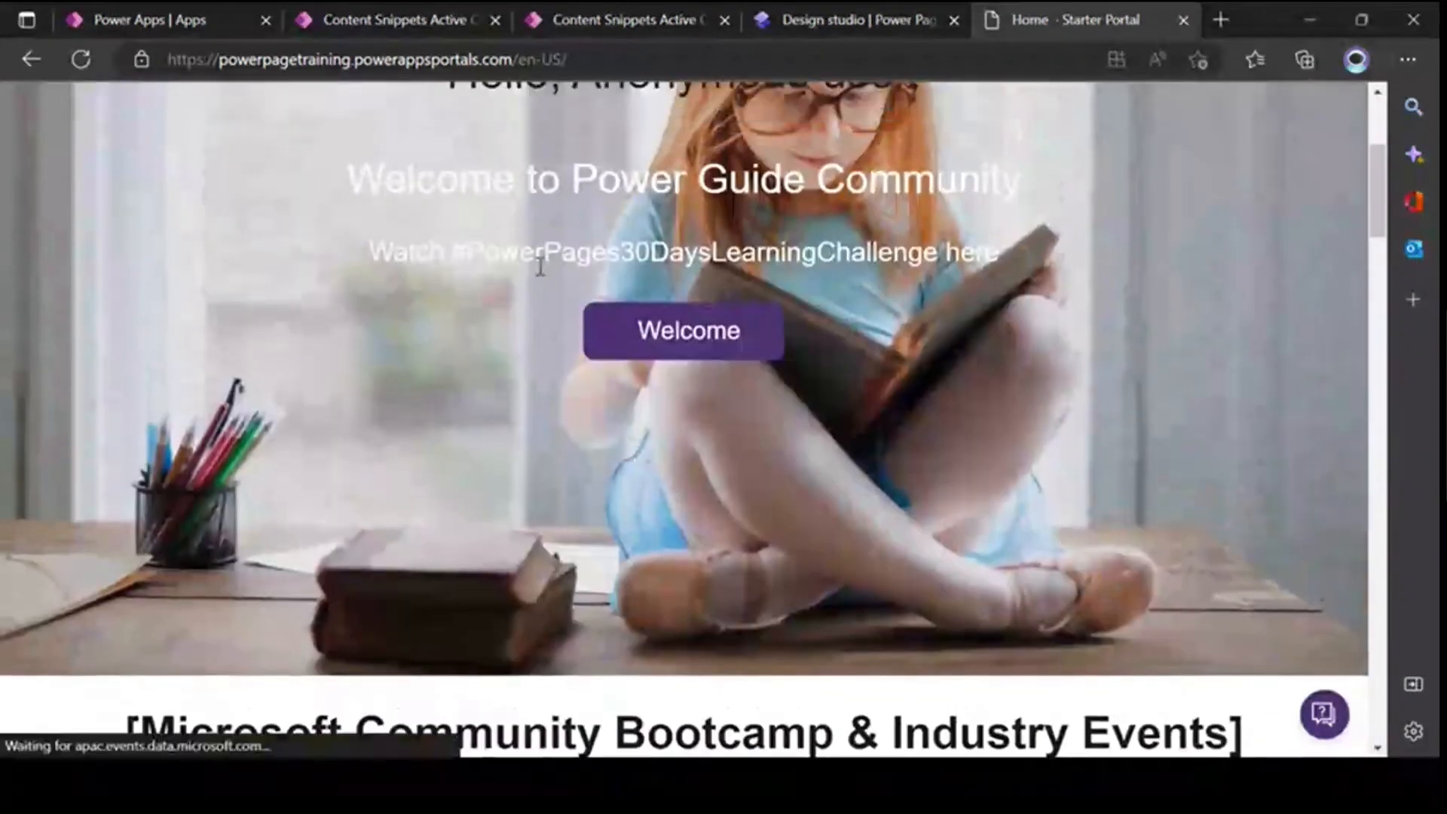
pyautogui.moveTo(682, 143); pyautogui.dragTo(908, 436)
pyautogui.scroll(-6, 827, 451)
pyautogui.scroll(10, 756, 465)
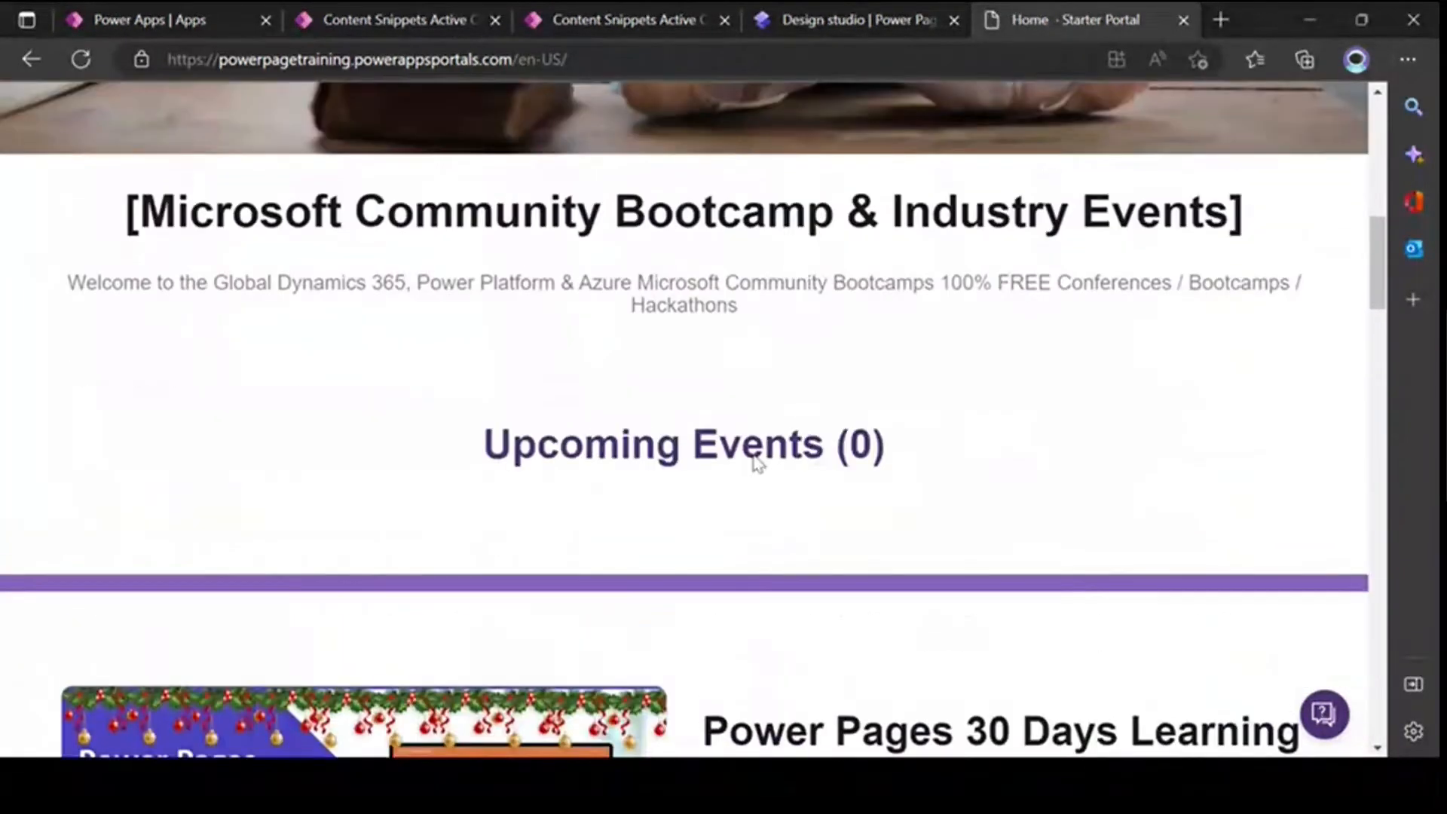
# Step: Check the pages listed under Events in the site navigation and return to the Sign in page
pyautogui.click(876, 141)
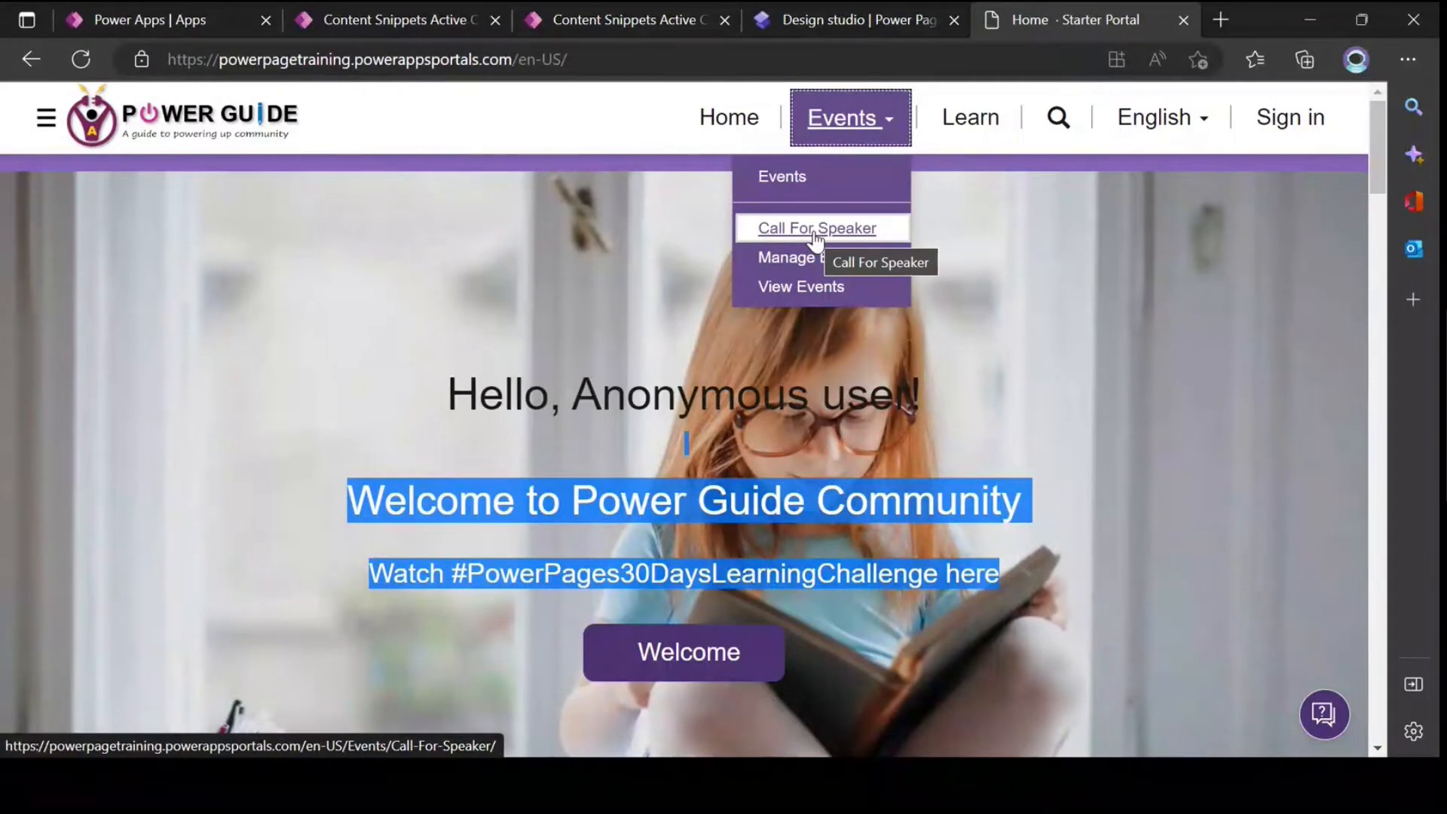
pyautogui.click(1057, 274)
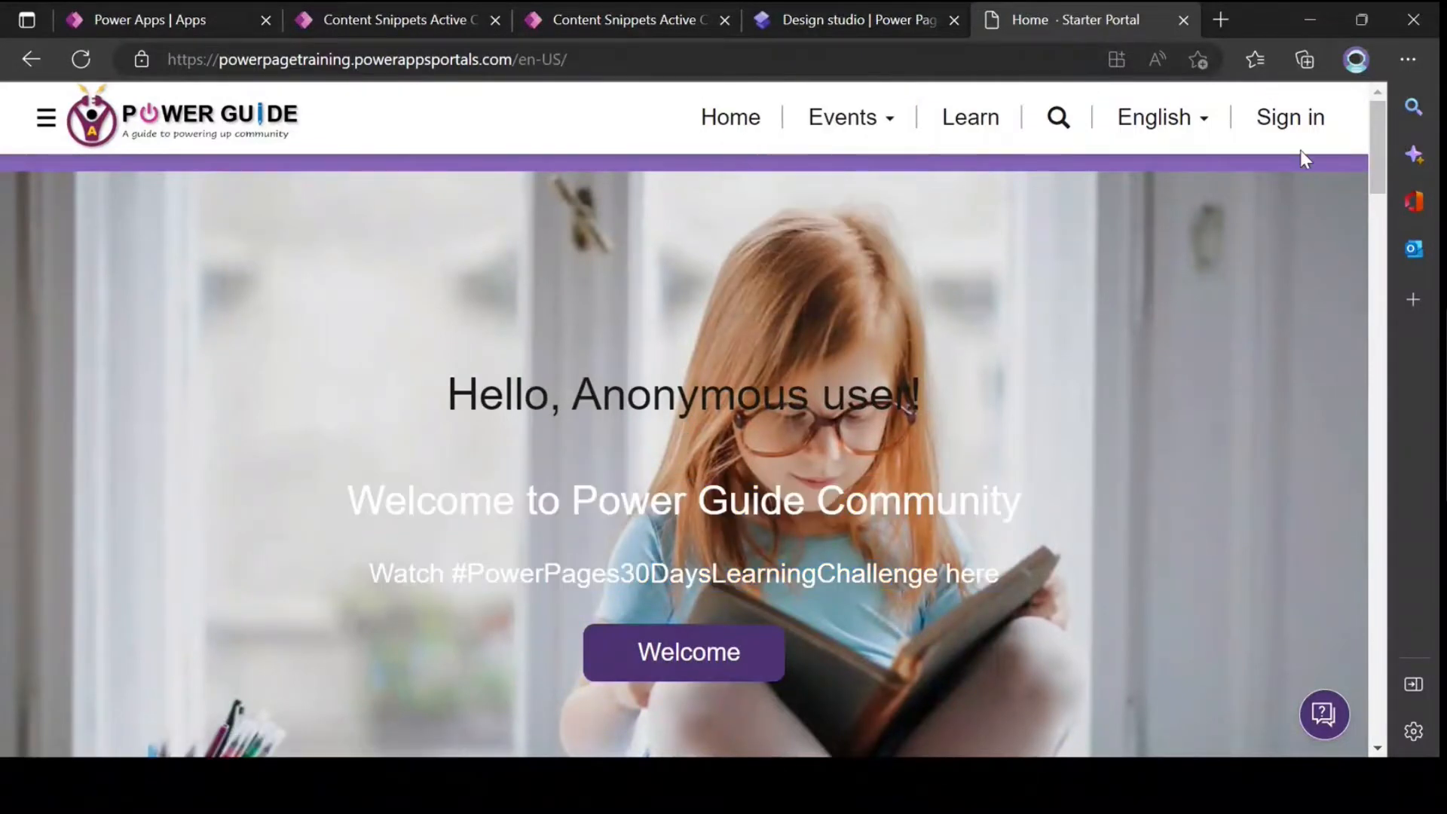
pyautogui.click(1290, 120)
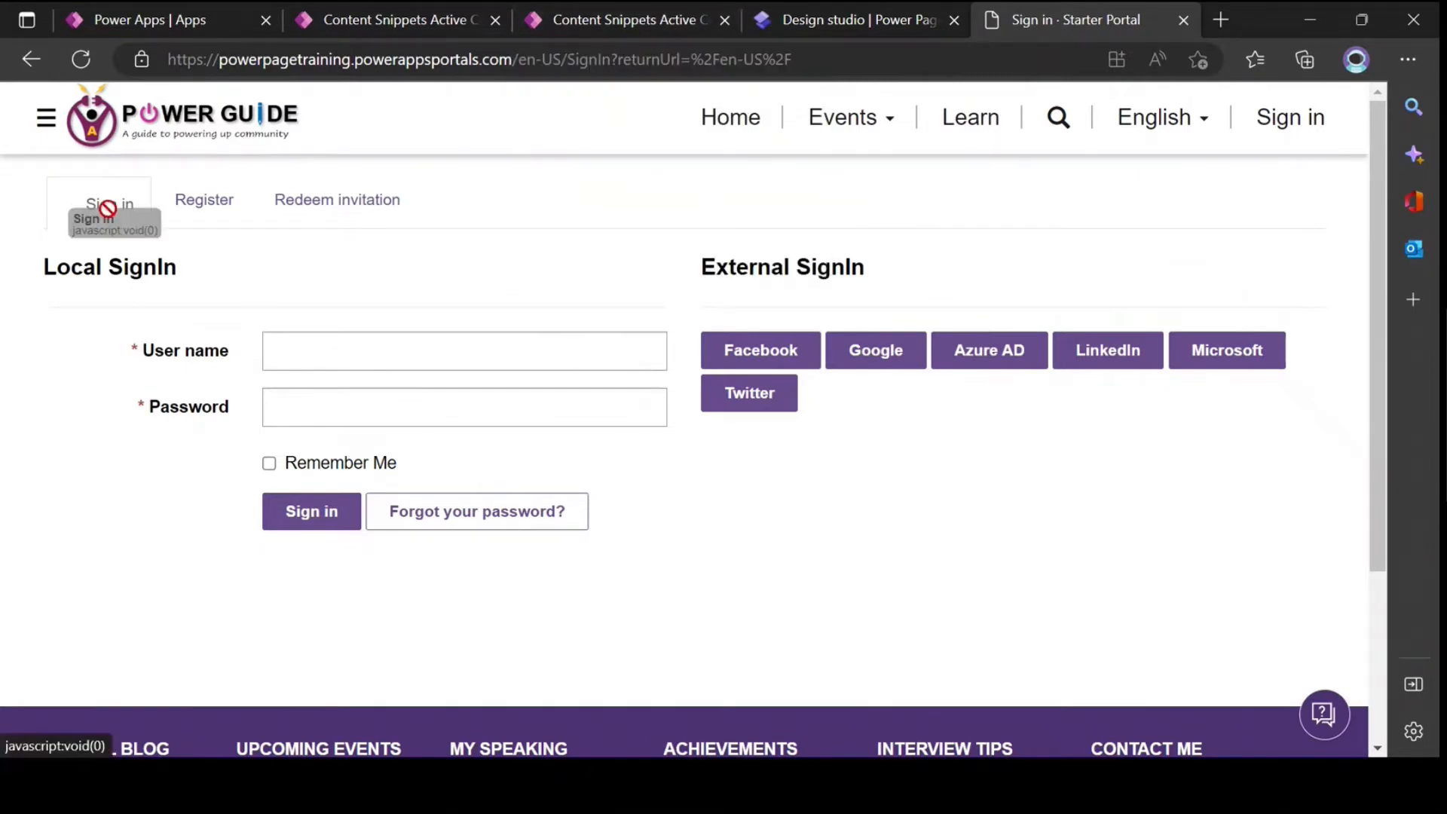
# Step: In the content snippets list filtered by *pagecopy*, open the English Account/SignIn/PageCopy record
pyautogui.click(596, 12)
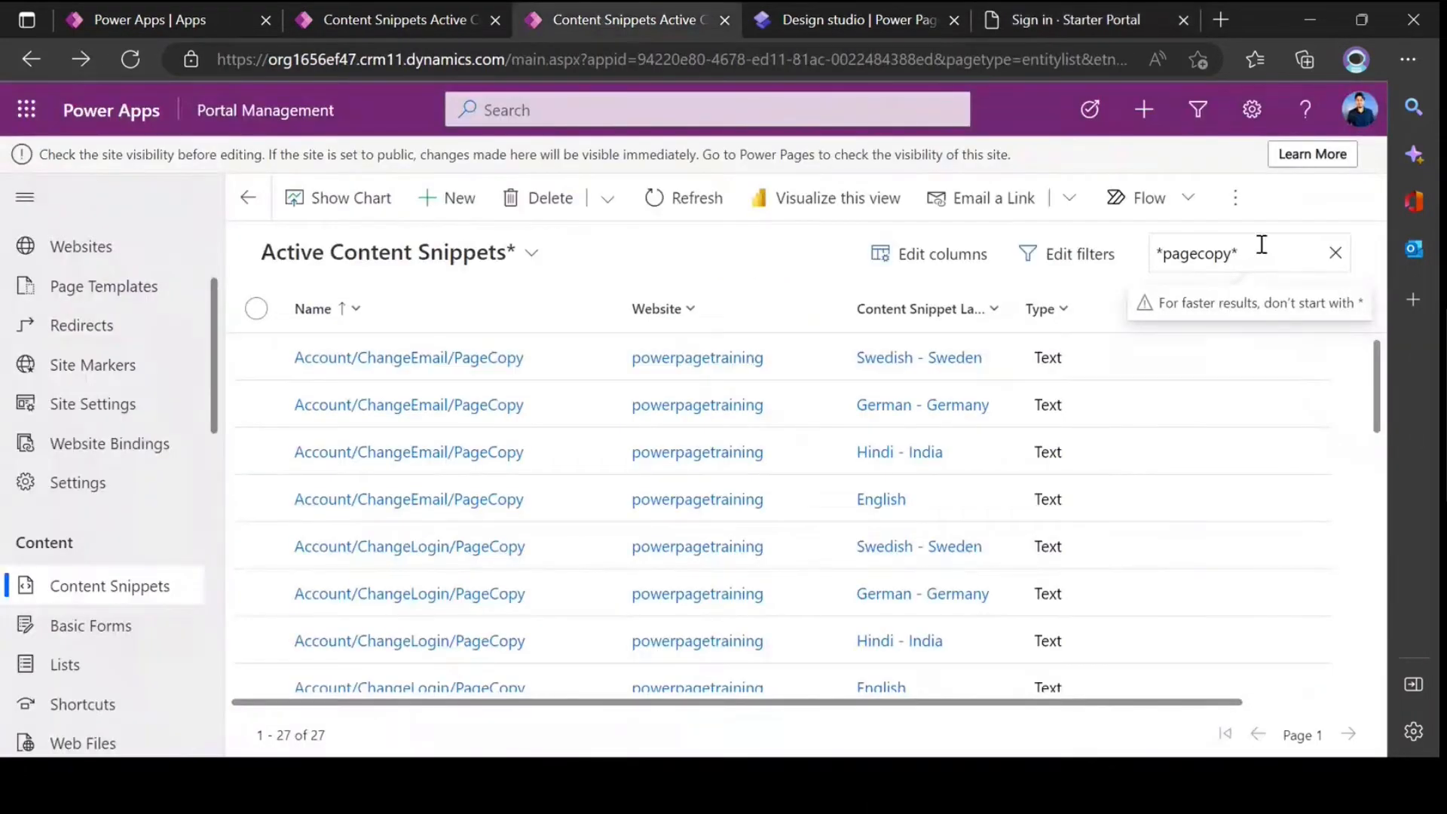
pyautogui.scroll(-8, 592, 420)
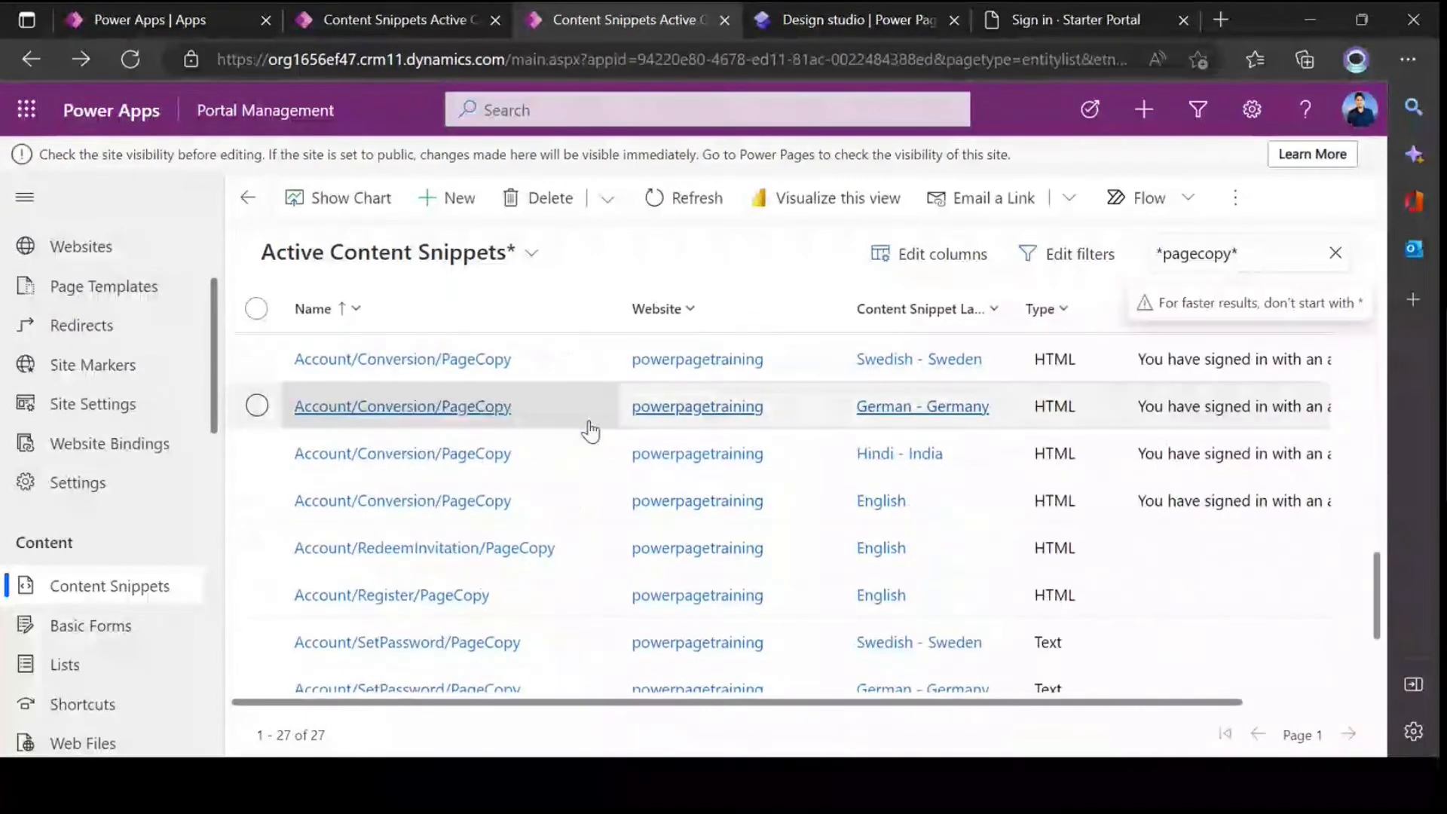
pyautogui.scroll(-3, 590, 429)
pyautogui.click(377, 682)
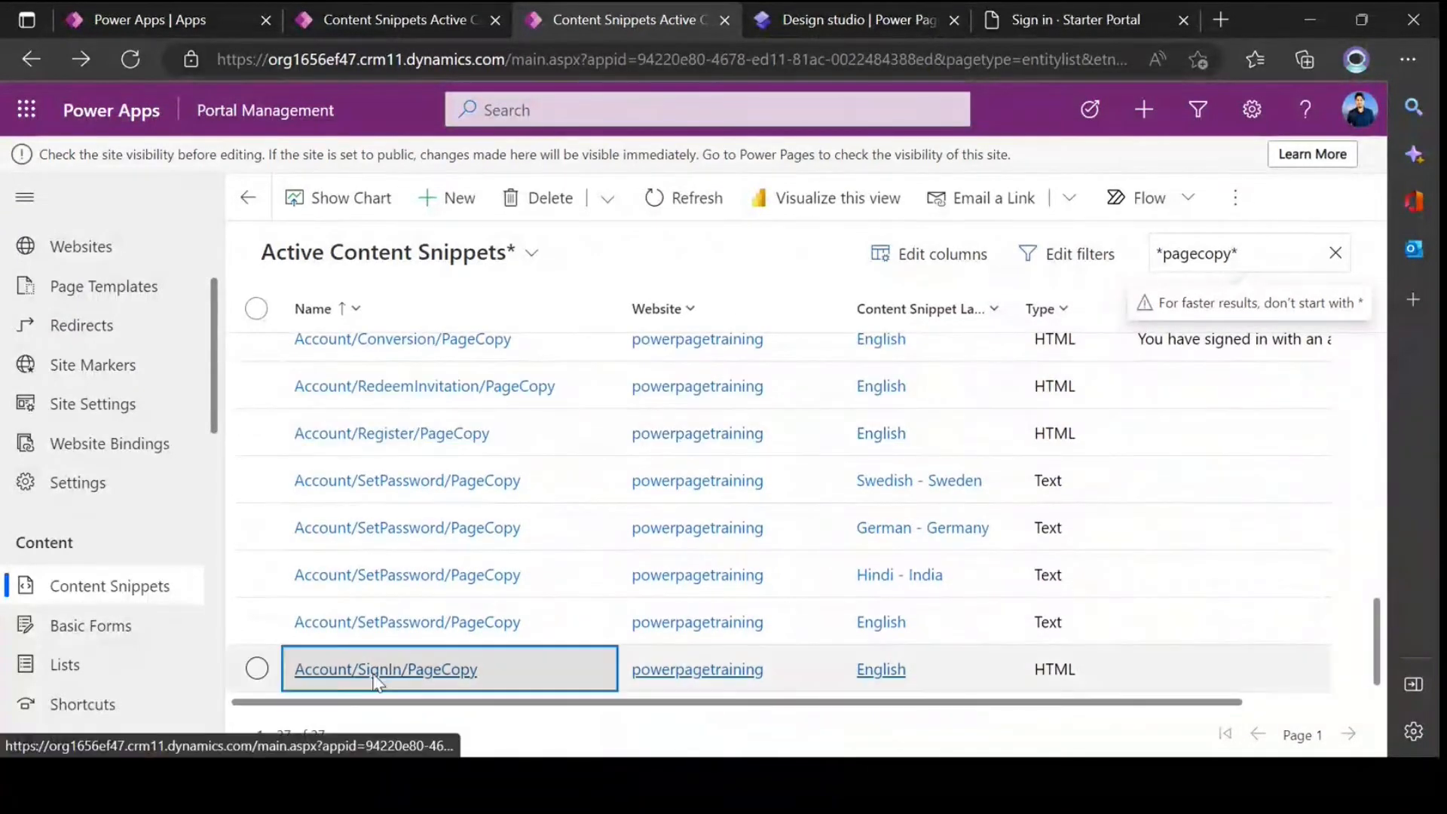
# Step: Examine the name and display name of the Account/SignIn/PageCopy snippet, including the SignIn part of the name
pyautogui.moveTo(717, 398); pyautogui.dragTo(472, 398)
pyautogui.click(592, 414)
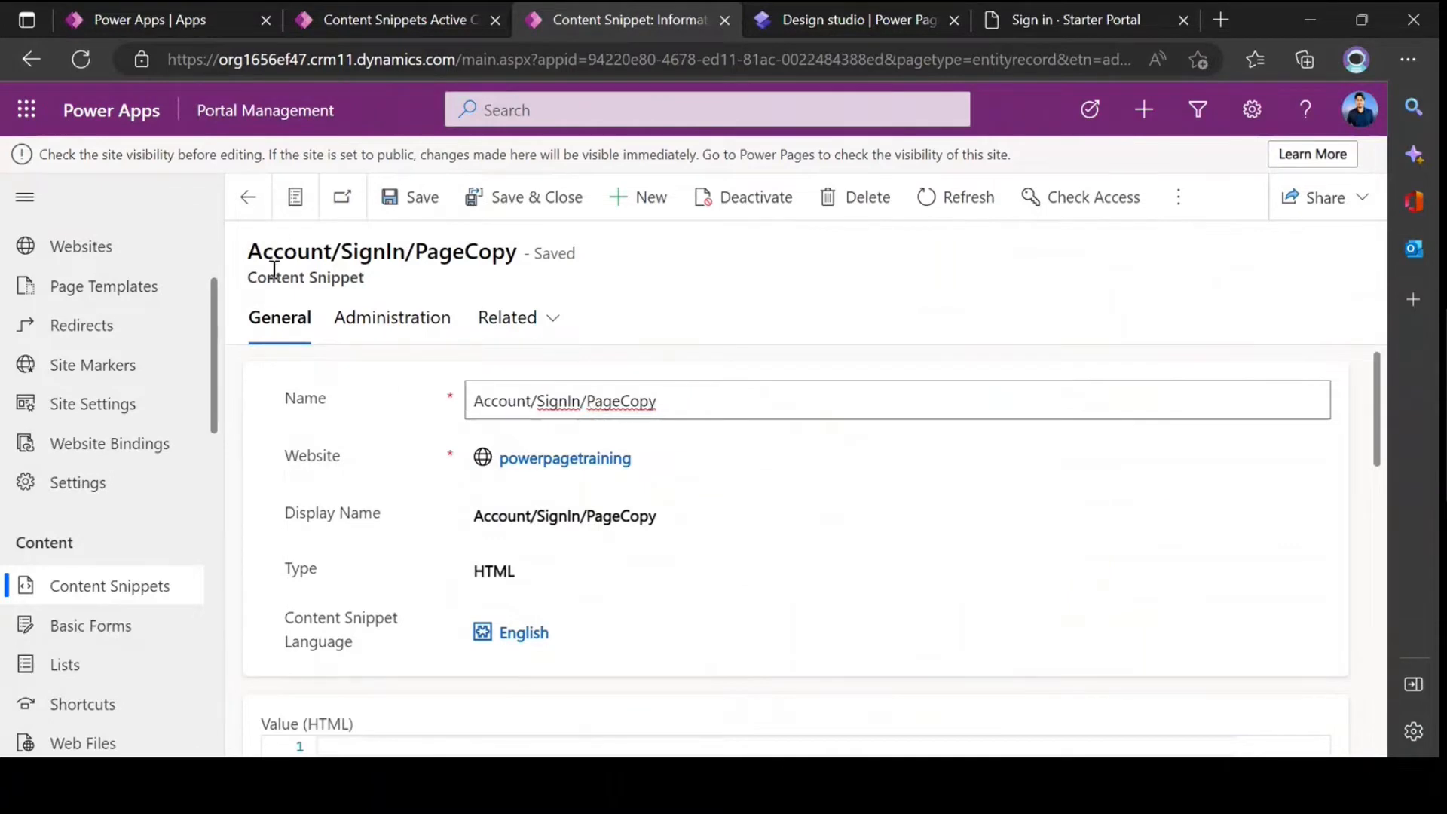
pyautogui.moveTo(670, 407); pyautogui.dragTo(468, 407)
pyautogui.click(550, 400)
pyautogui.moveTo(582, 402); pyautogui.dragTo(517, 403)
pyautogui.click(632, 401)
pyautogui.moveTo(662, 403); pyautogui.dragTo(473, 404)
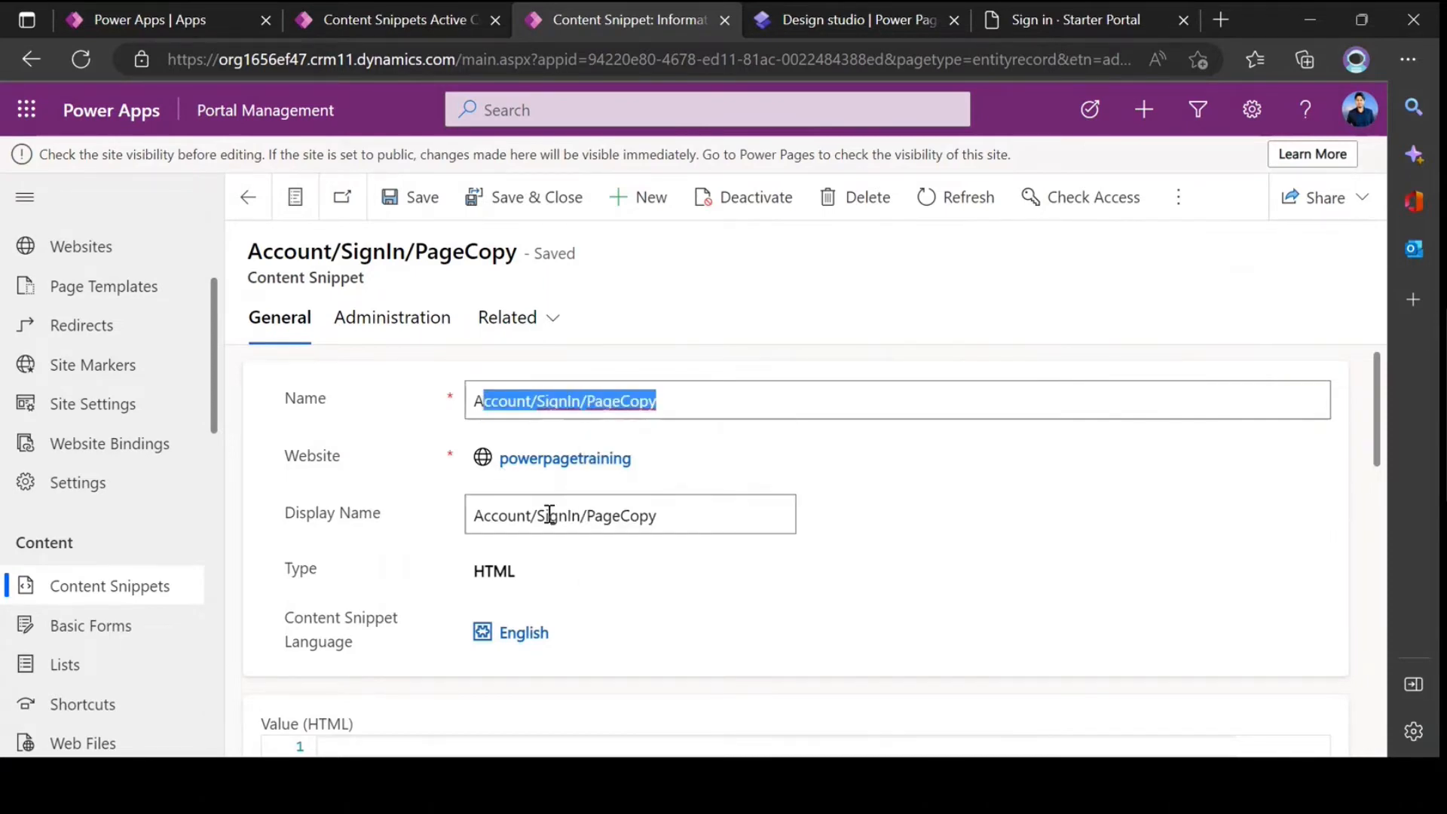
pyautogui.click(549, 515)
pyautogui.click(476, 395)
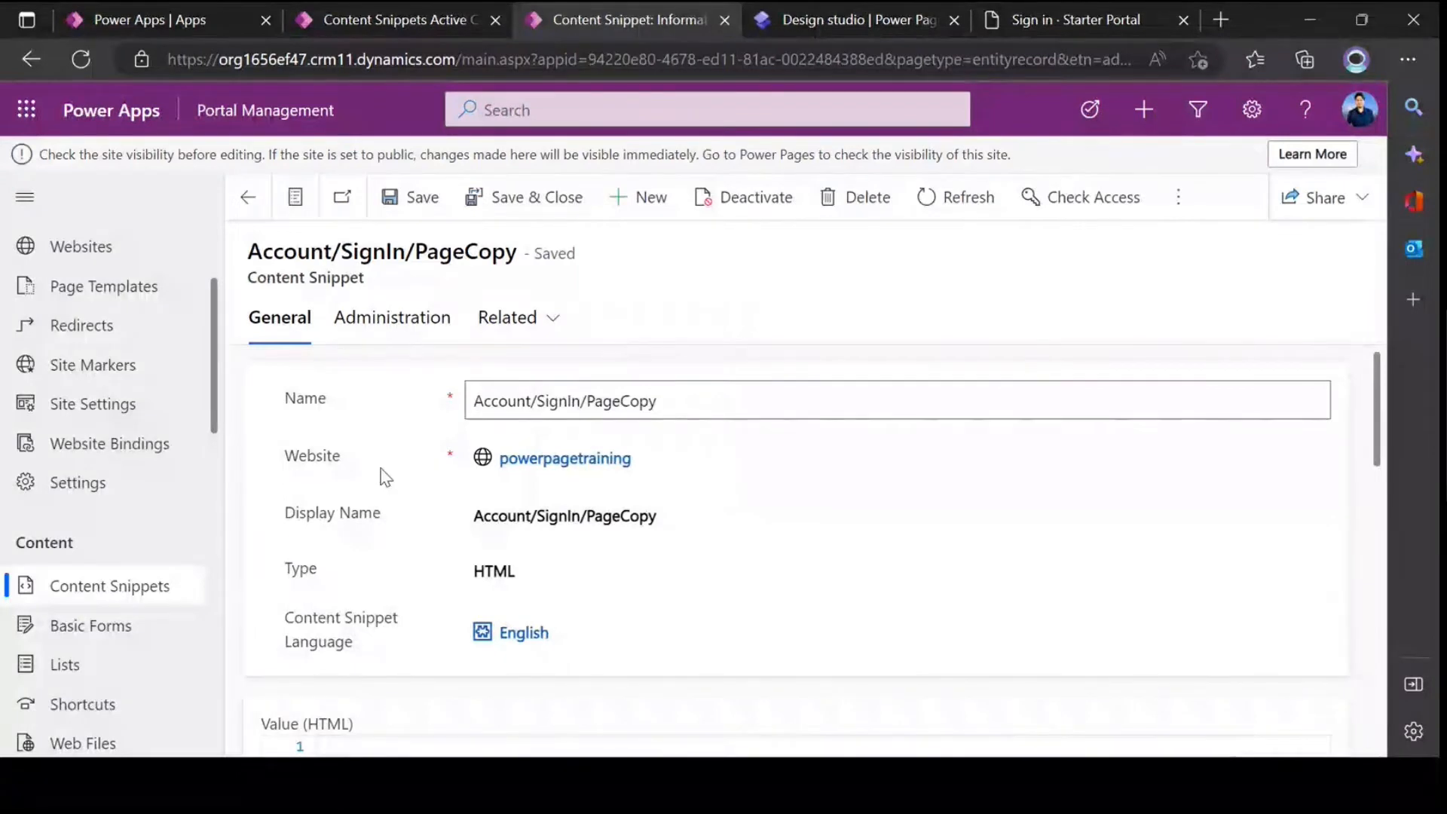
# Step: Review the type, language and HTML value of the Account/SignIn/PageCopy snippet
pyautogui.scroll(-1, 526, 459)
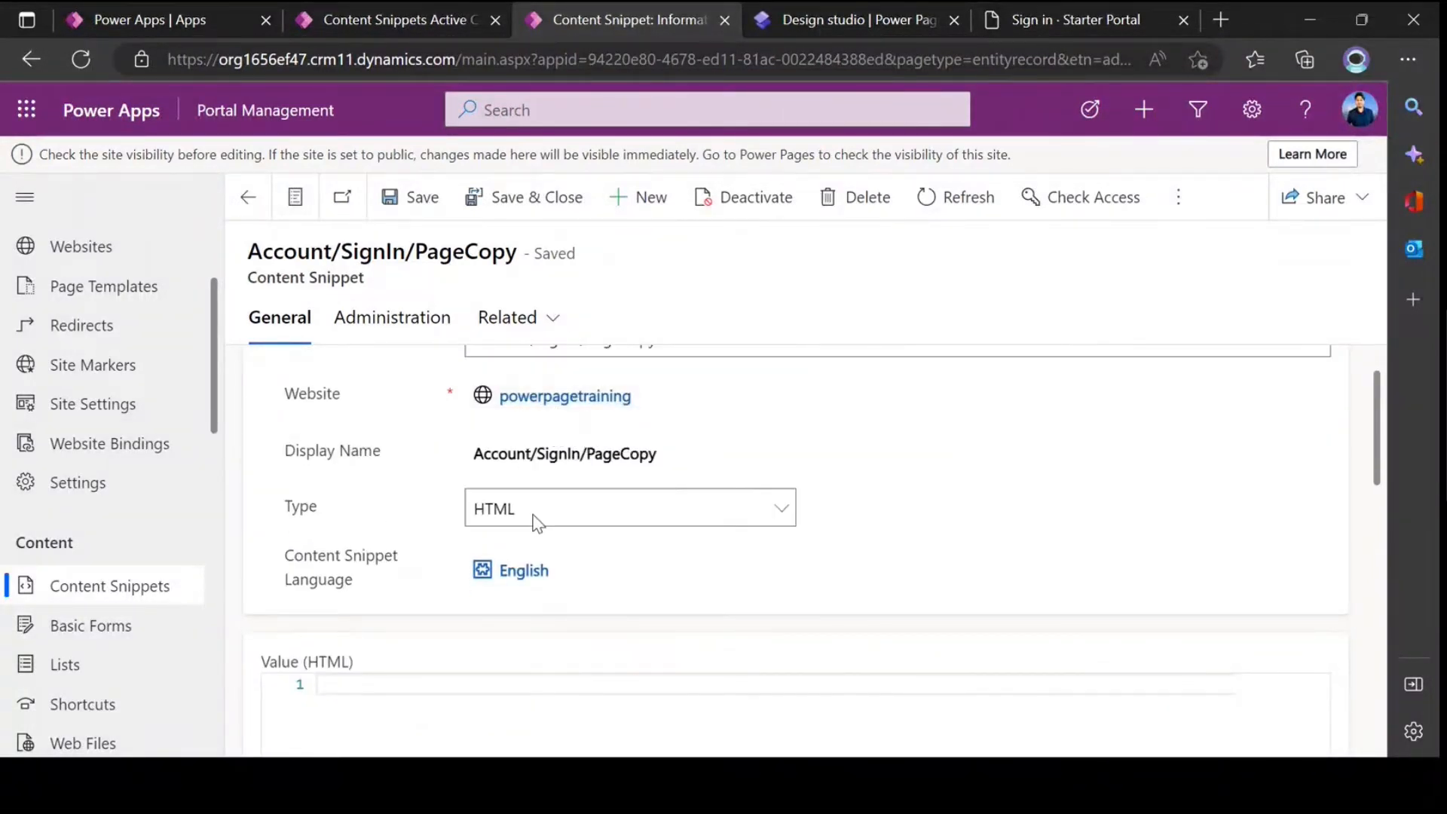
pyautogui.scroll(-3, 491, 591)
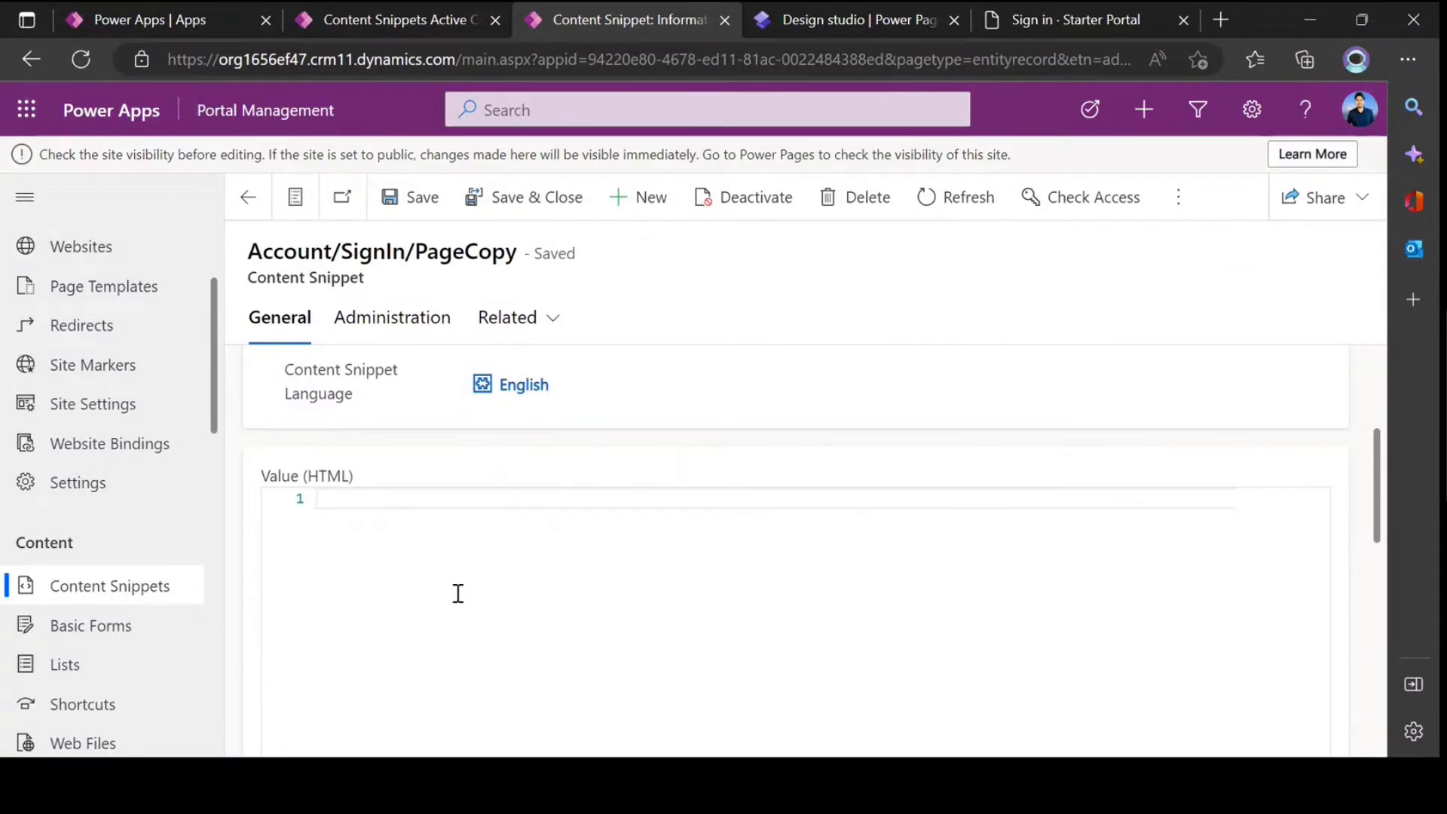
pyautogui.scroll(3, 458, 593)
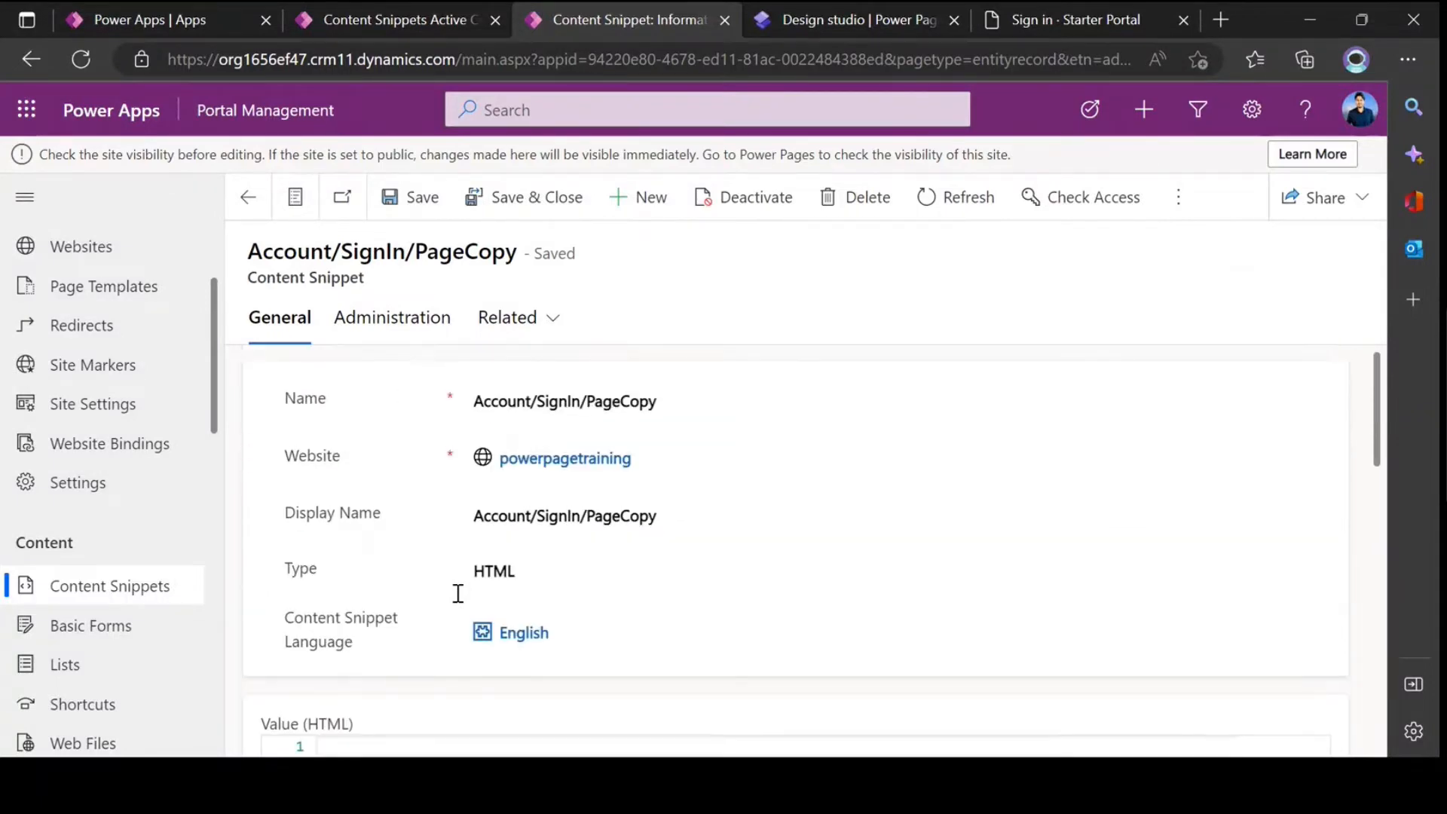
# Step: Highlight the full name of the Account/SignIn/PageCopy snippet to study its exact wording
pyautogui.click(537, 402)
pyautogui.moveTo(655, 403); pyautogui.dragTo(470, 401)
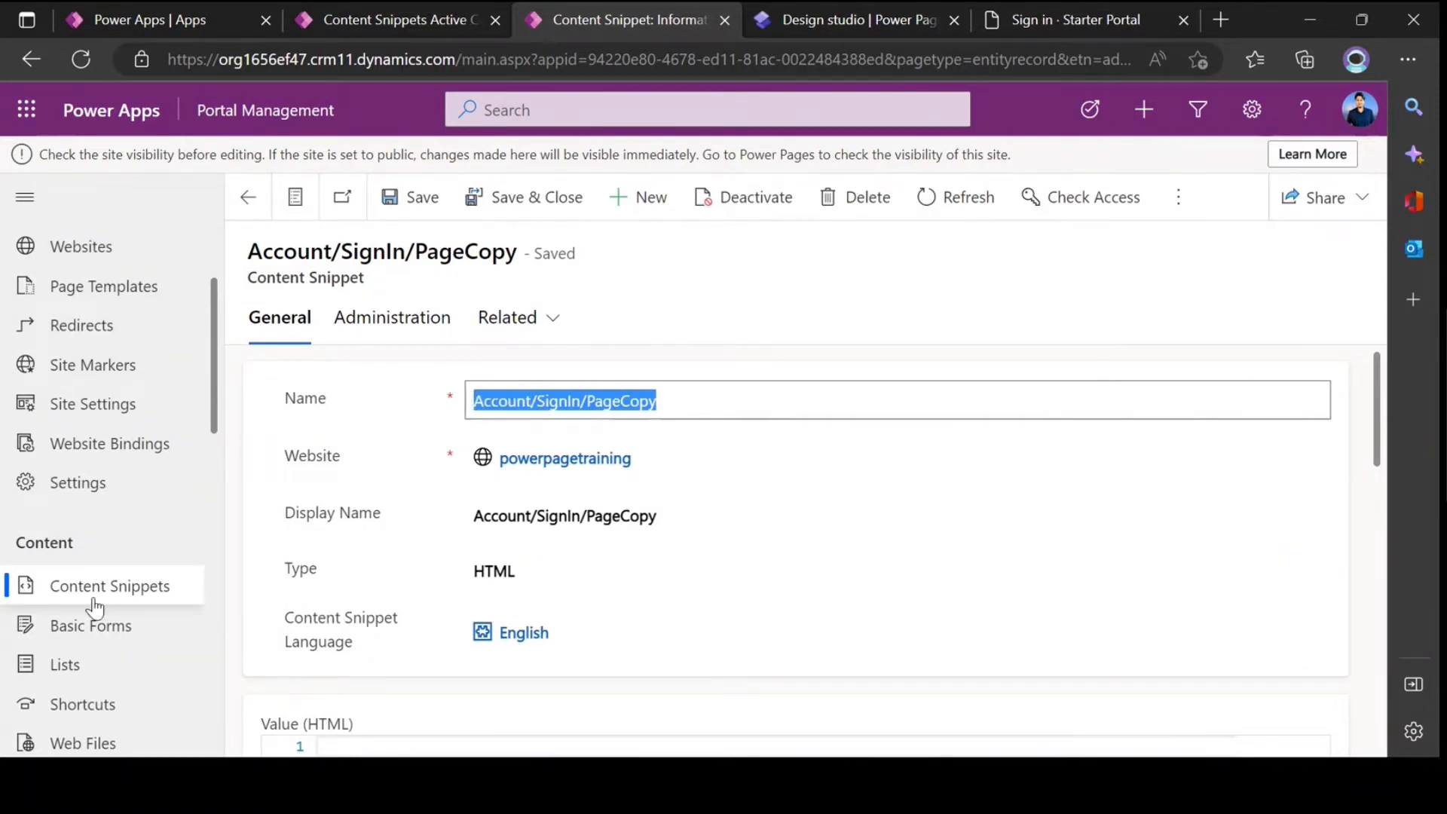
pyautogui.click(607, 400)
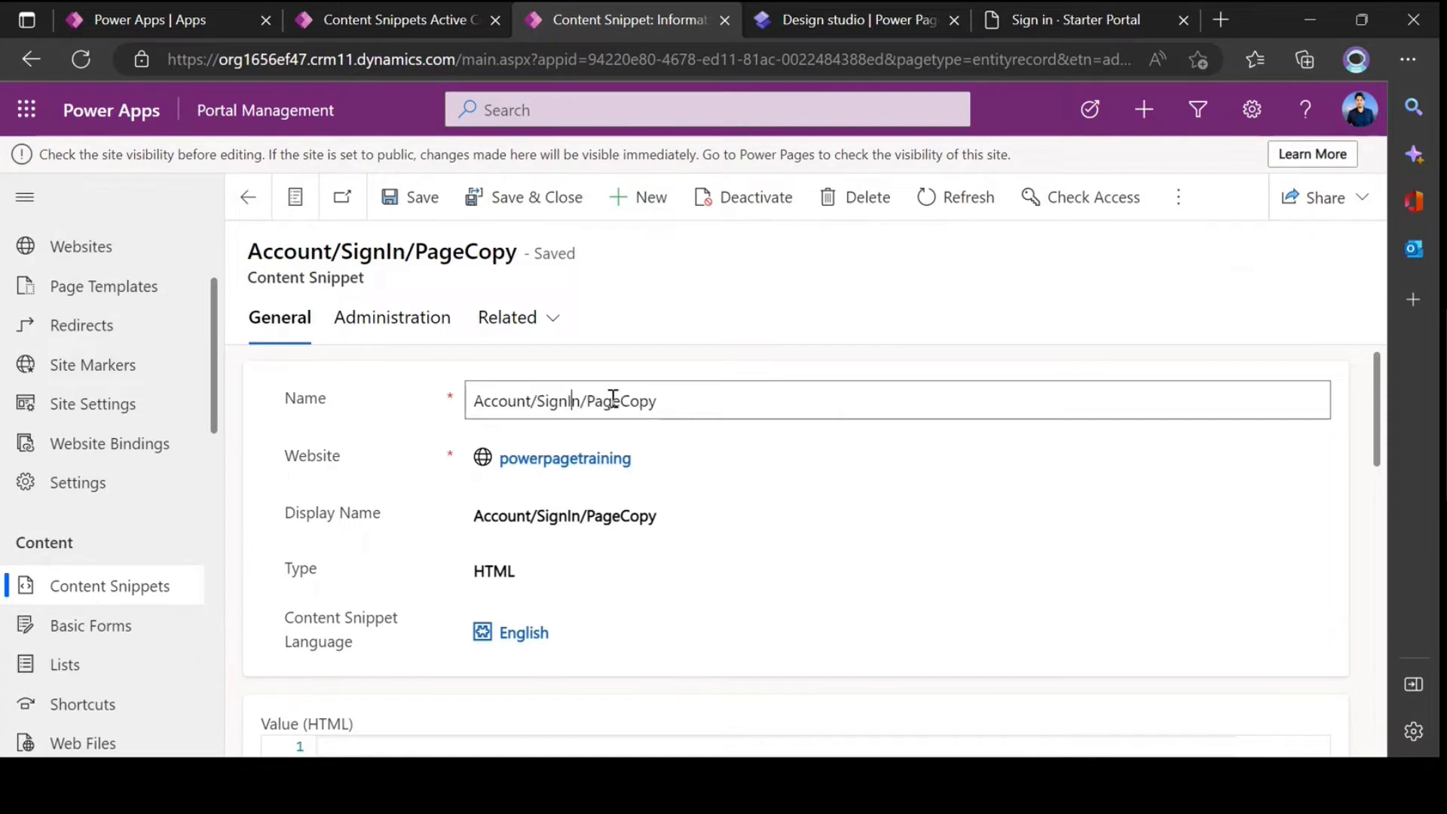
pyautogui.moveTo(724, 400); pyautogui.dragTo(535, 407)
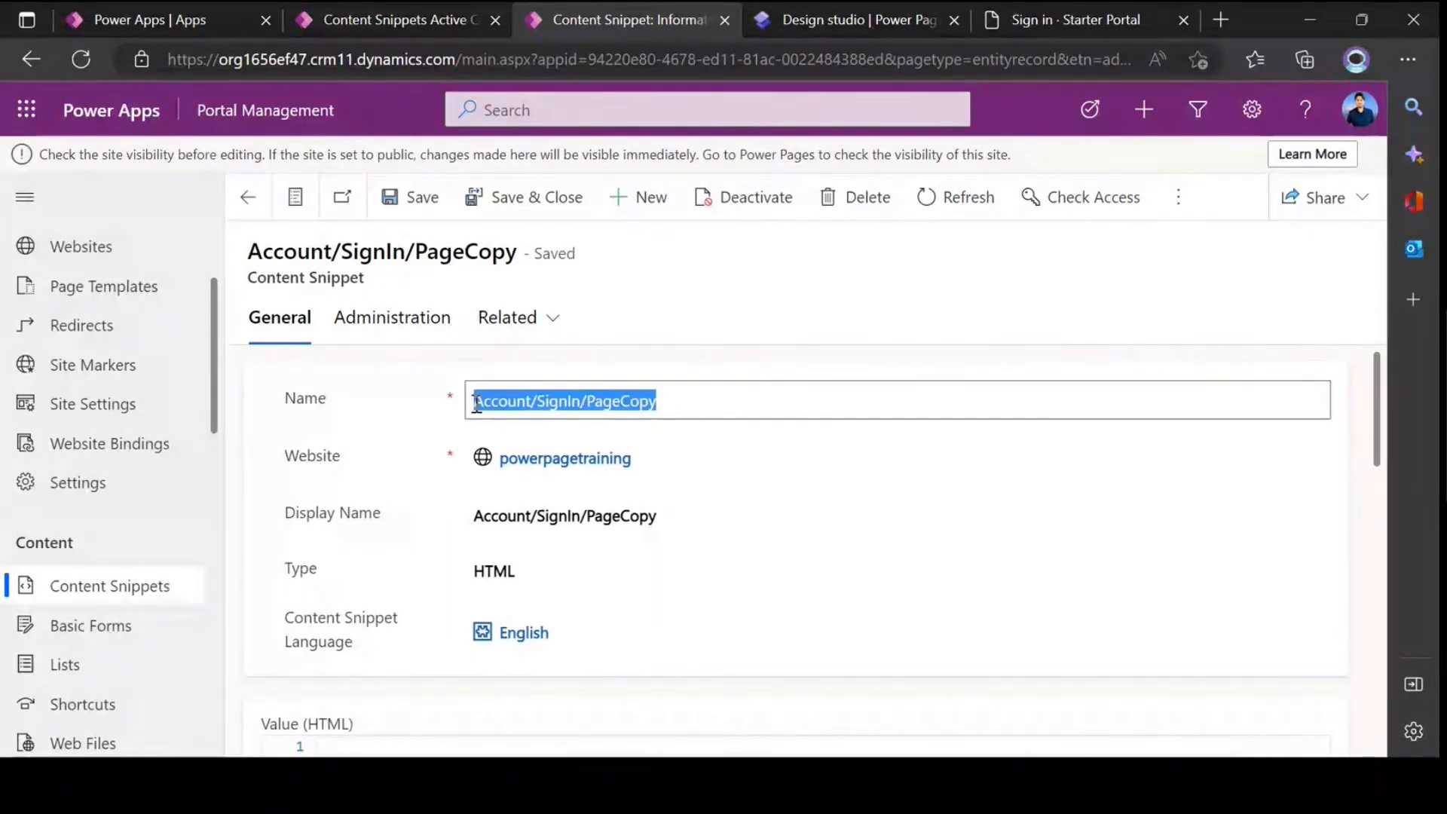
pyautogui.click(705, 403)
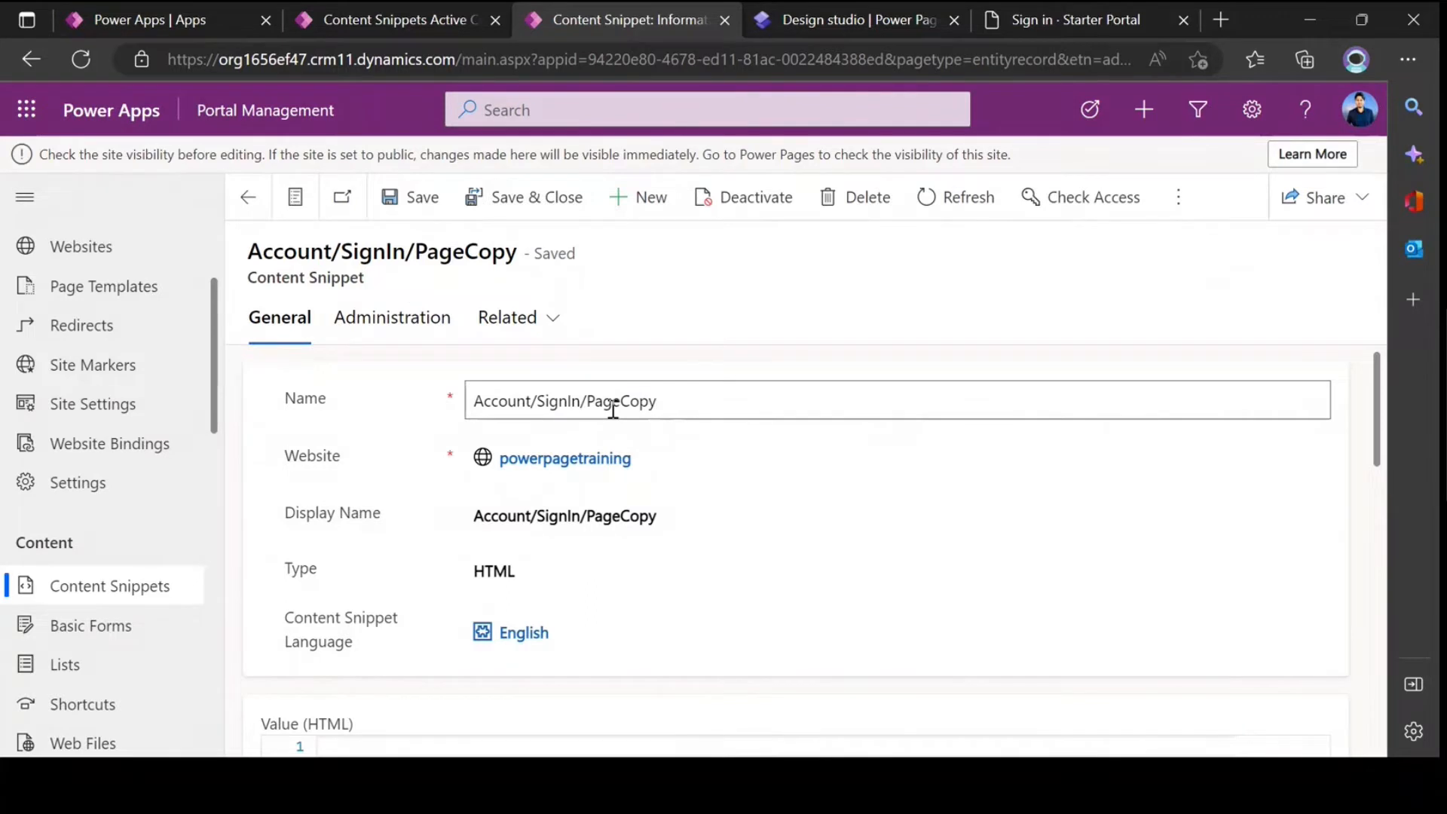
pyautogui.moveTo(698, 400); pyautogui.dragTo(470, 401)
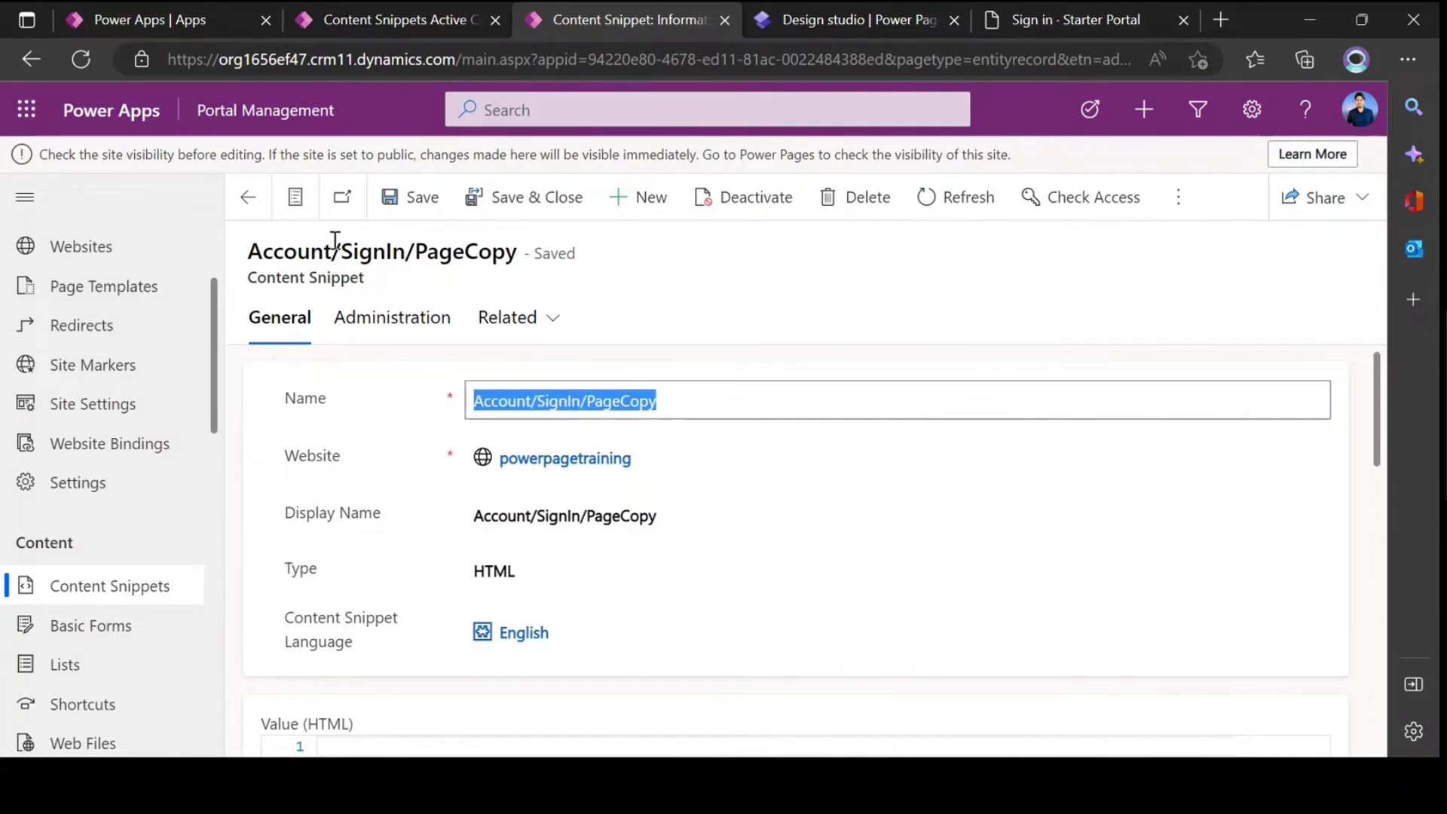
# Step: Return to the filtered content snippets list and open the English Account/Register/PageCopy record
pyautogui.click(248, 196)
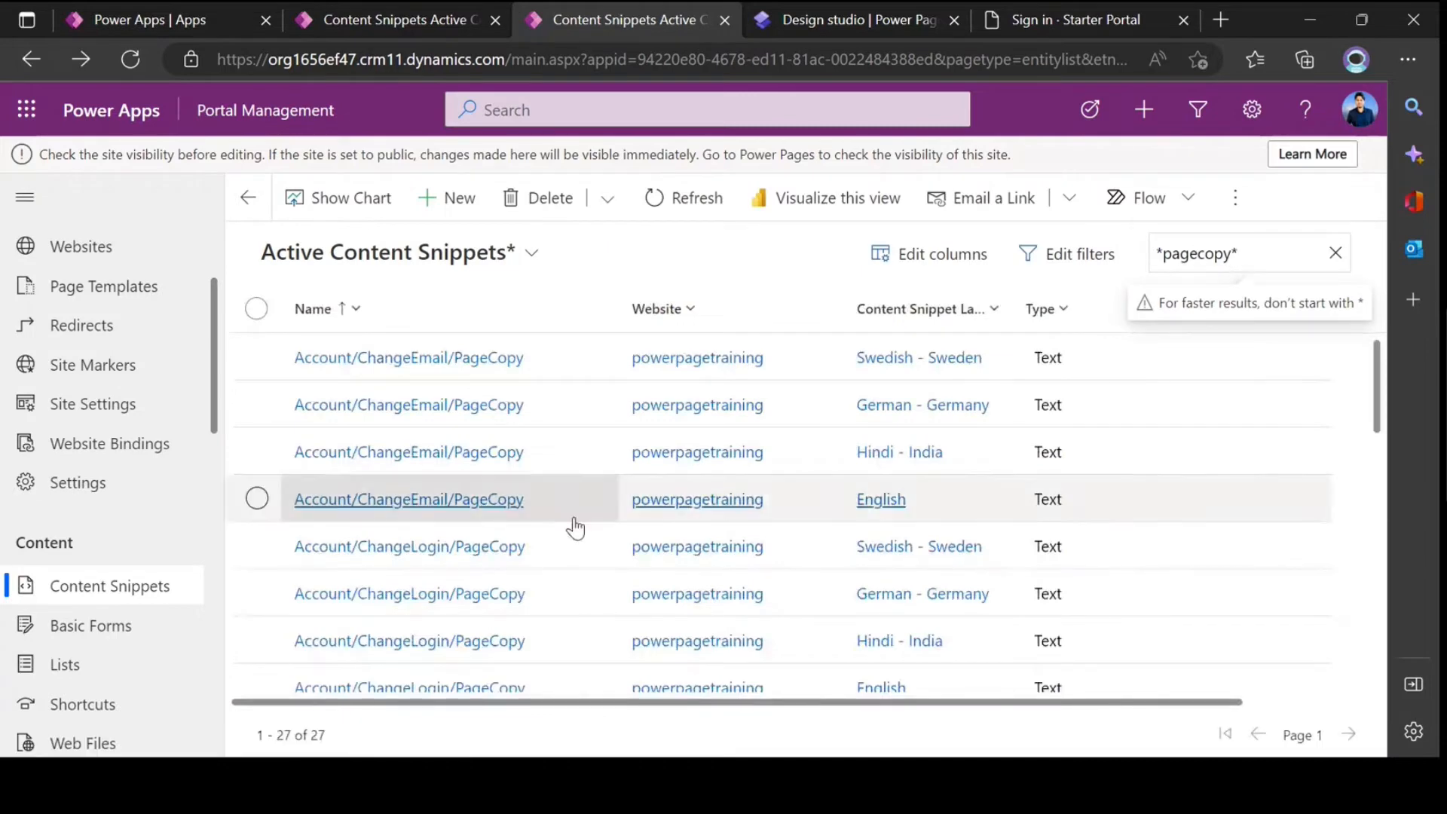
pyautogui.scroll(-10, 575, 528)
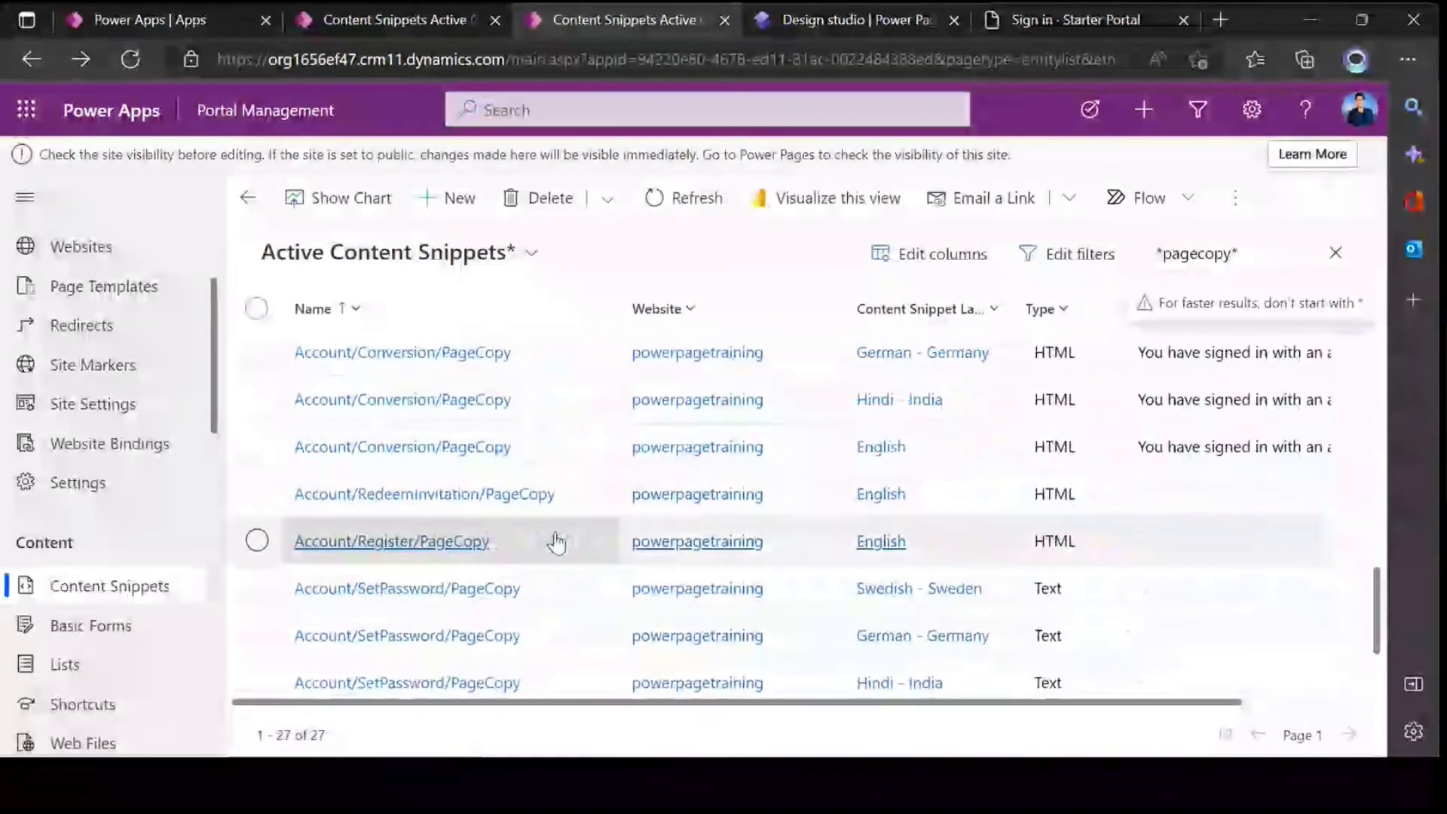
pyautogui.click(408, 550)
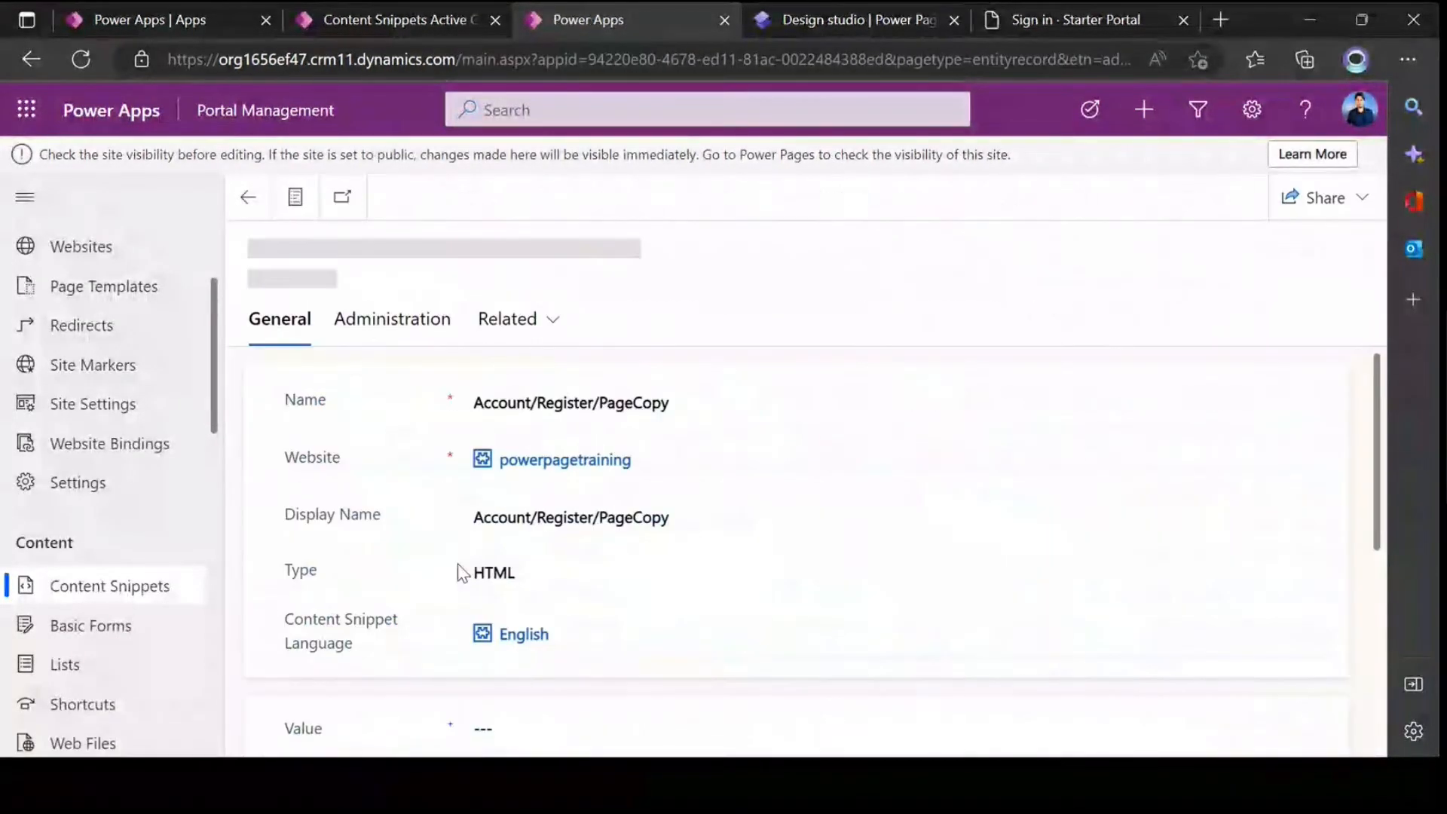
# Step: Examine the parts of the Account/Register/PageCopy snippet's name, then highlight the whole name
pyautogui.doubleClick(538, 401)
pyautogui.doubleClick(509, 401)
pyautogui.doubleClick(566, 401)
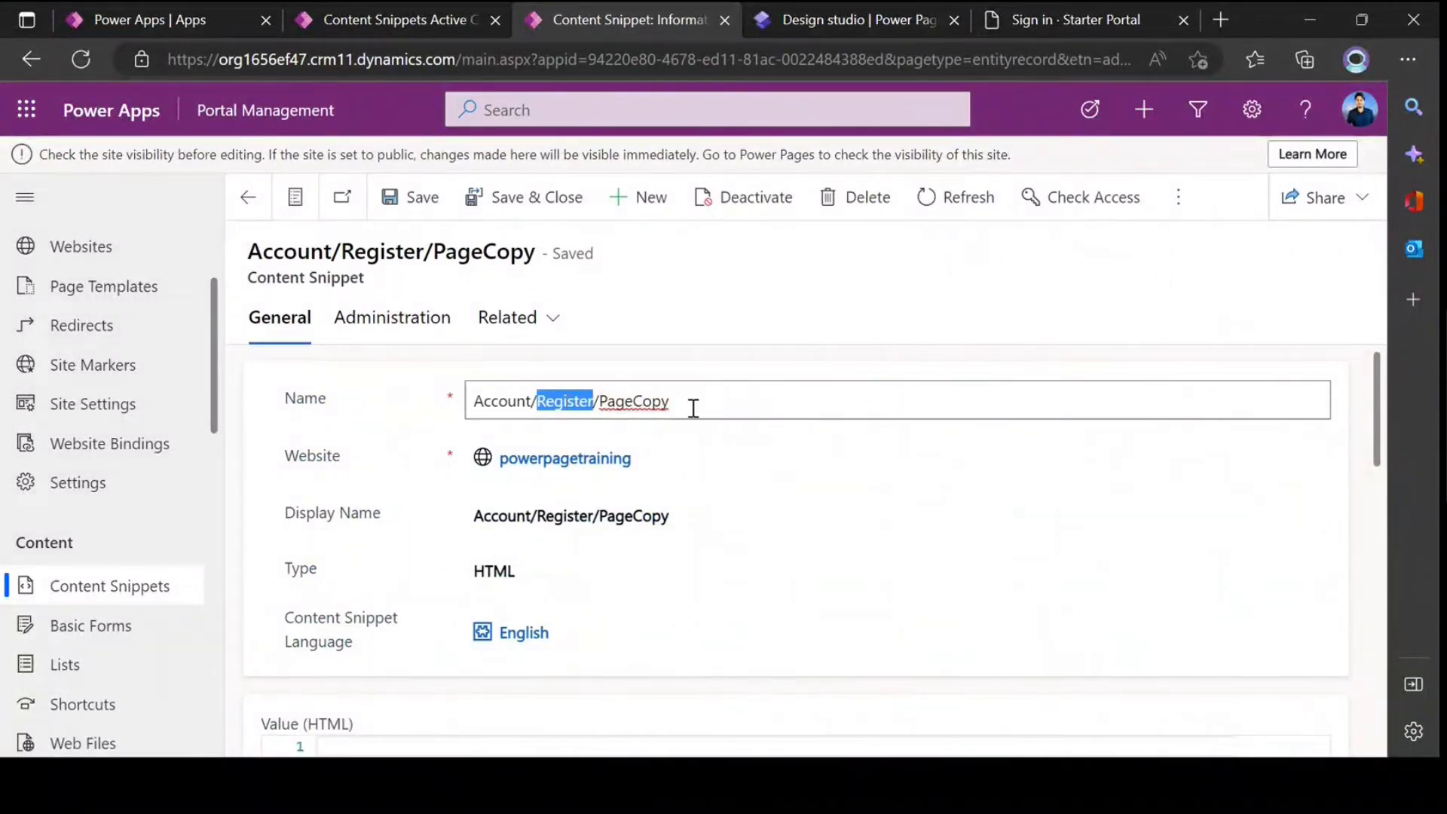
pyautogui.moveTo(688, 407); pyautogui.dragTo(468, 409)
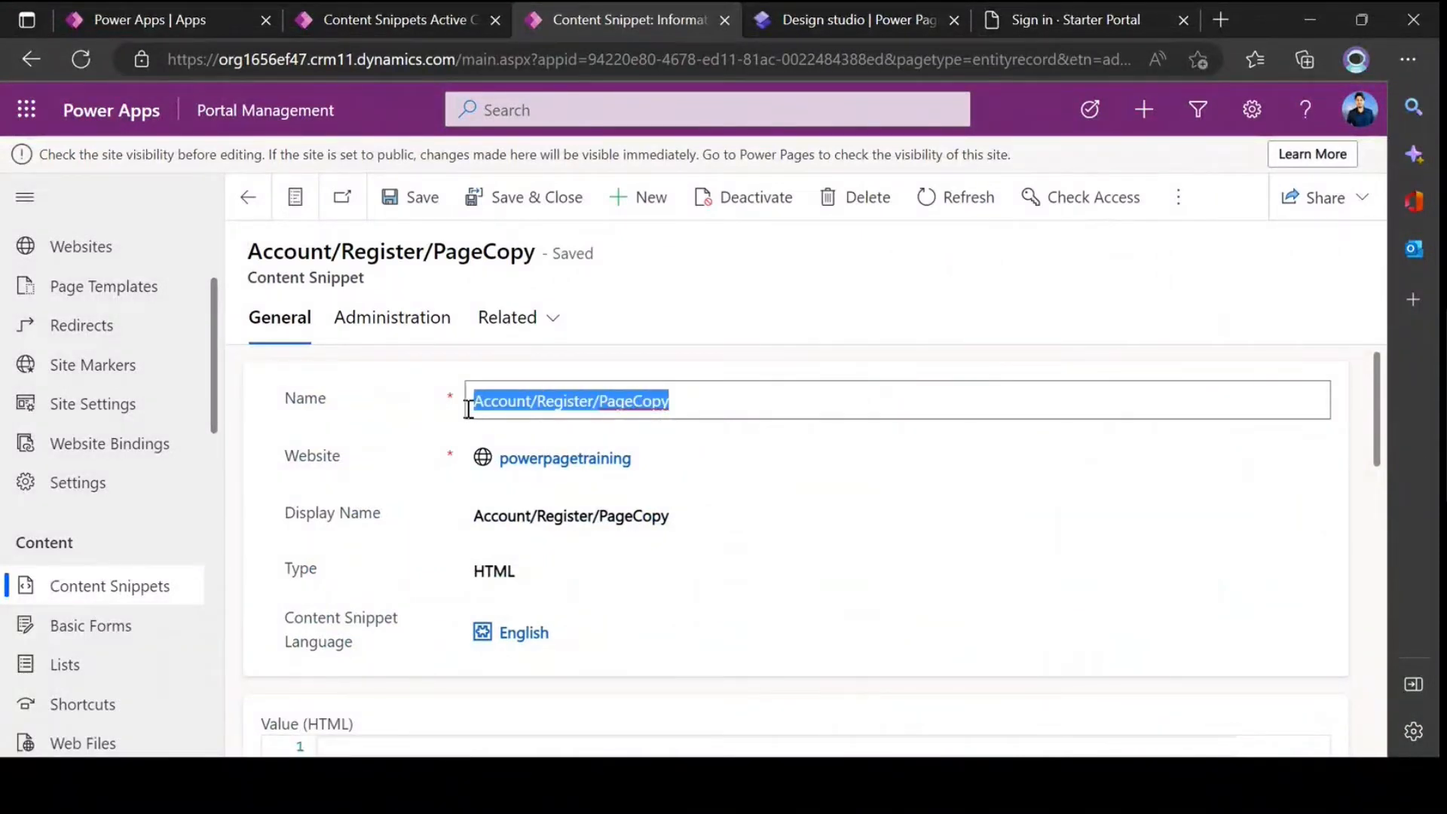
pyautogui.click(584, 403)
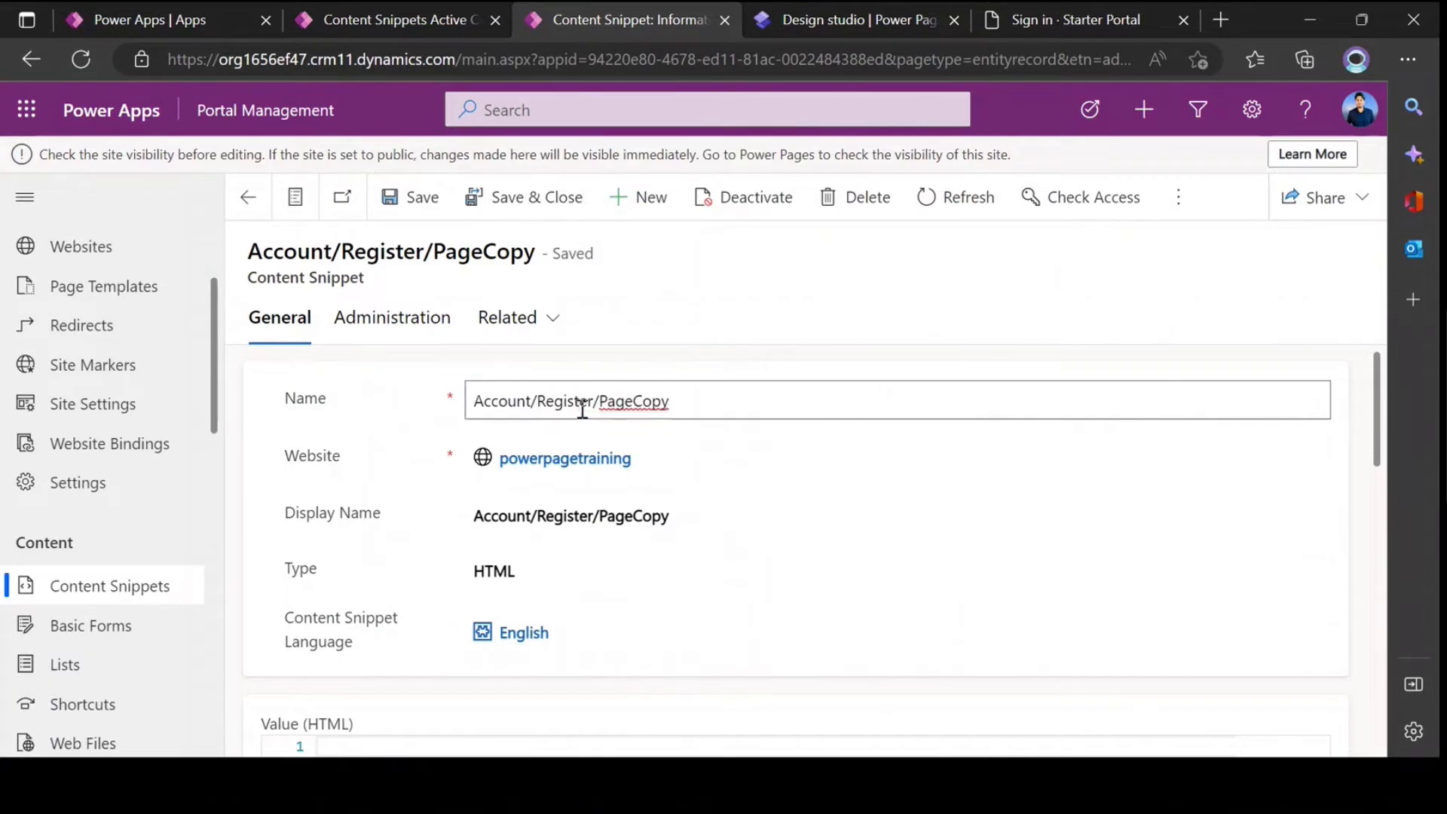
pyautogui.moveTo(711, 410); pyautogui.dragTo(456, 411)
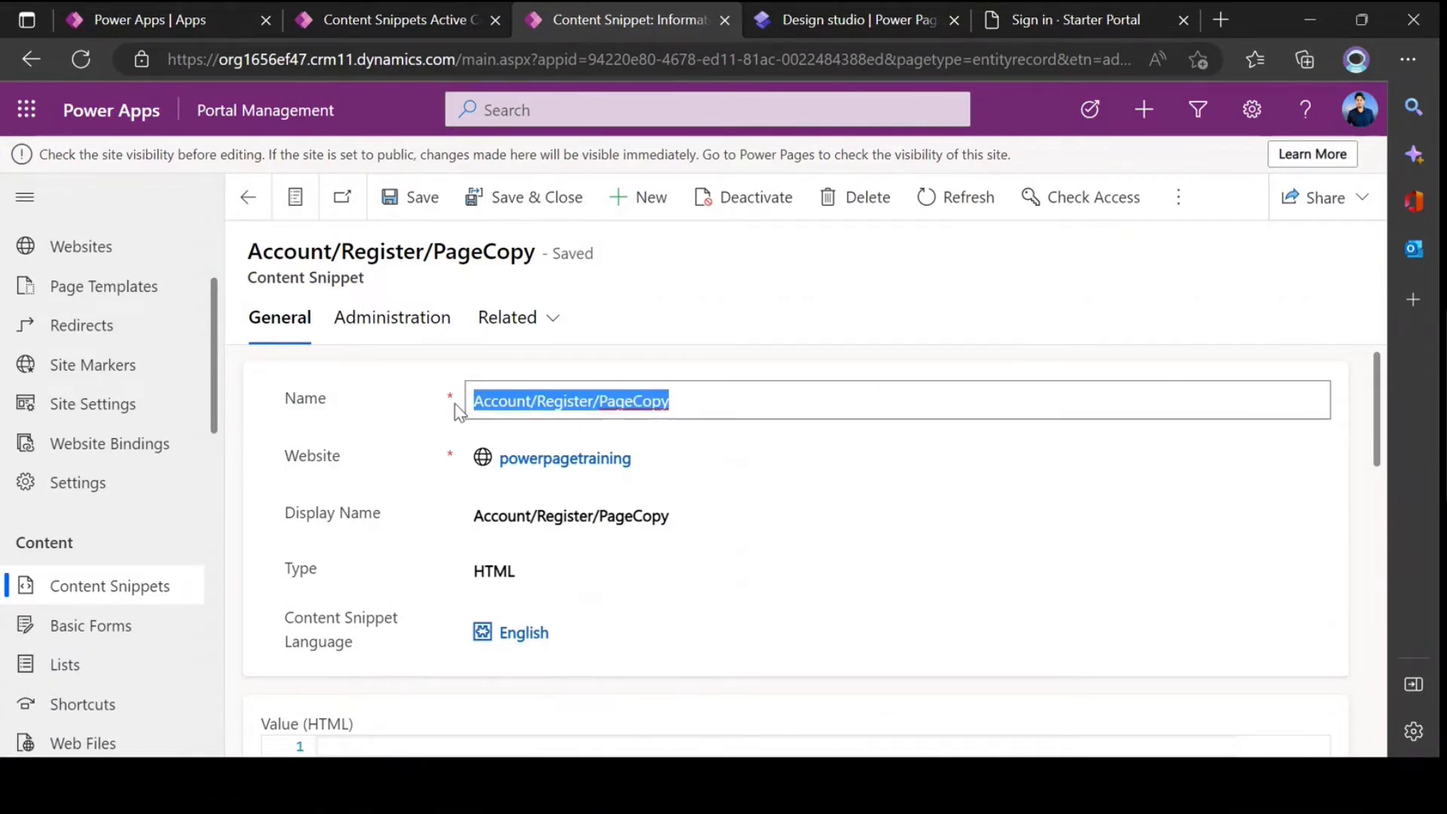
# Step: Study the wording of the Account/Register/PageCopy snippet's name by highlighting it repeatedly, without changing it
pyautogui.click(576, 401)
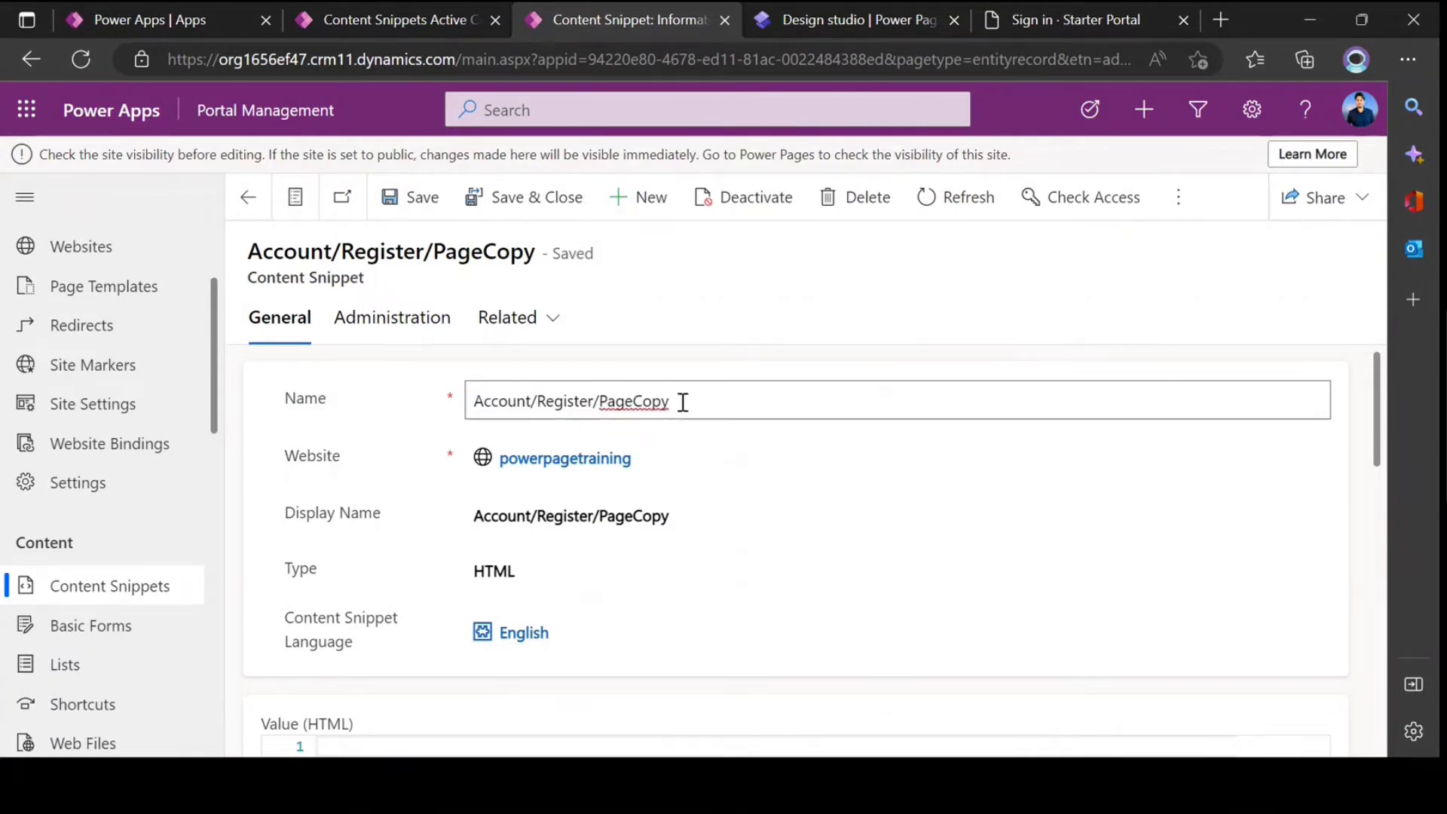
pyautogui.click(685, 407)
pyautogui.click(651, 402)
pyautogui.moveTo(710, 400); pyautogui.dragTo(476, 401)
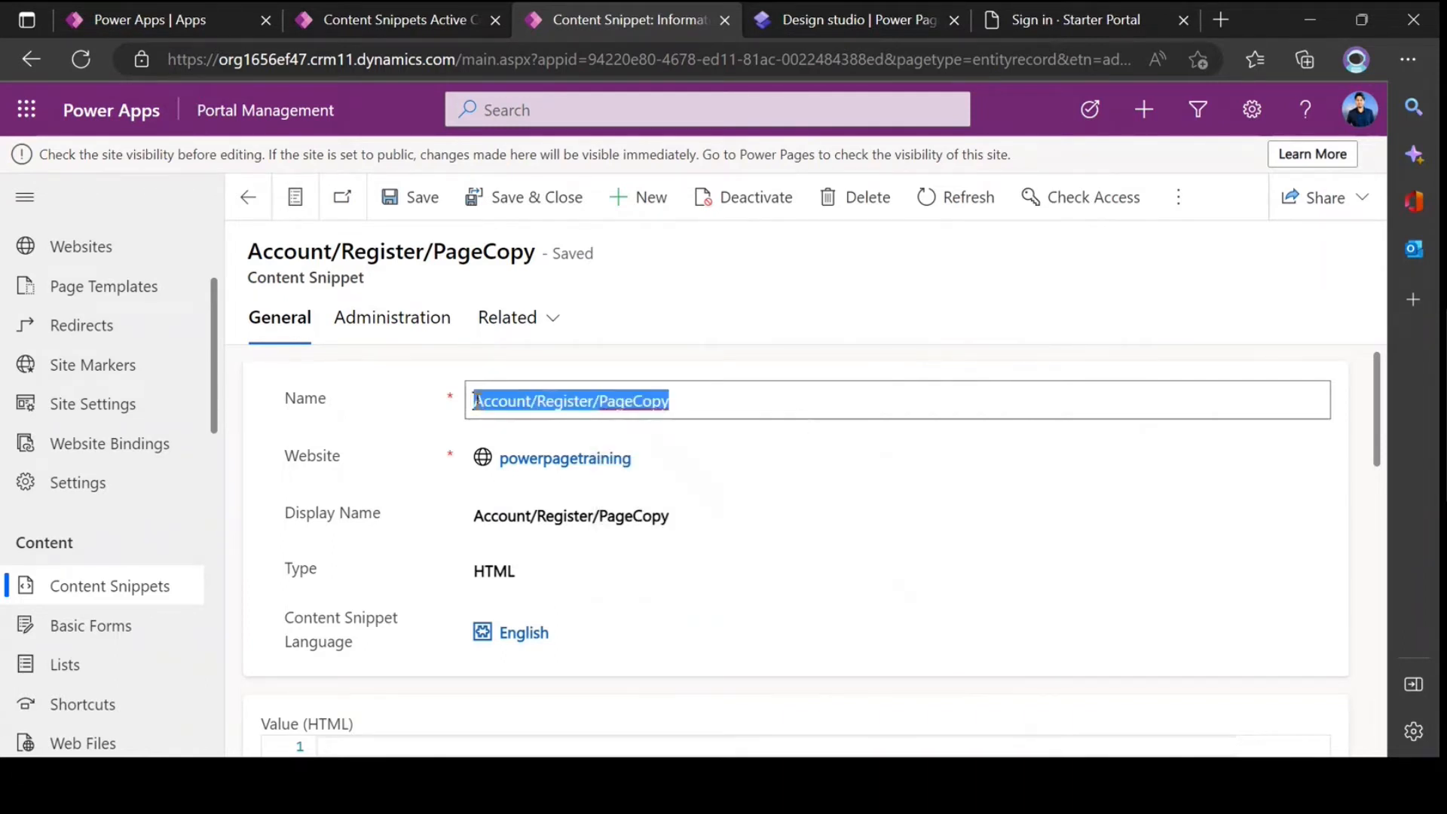
pyautogui.click(689, 411)
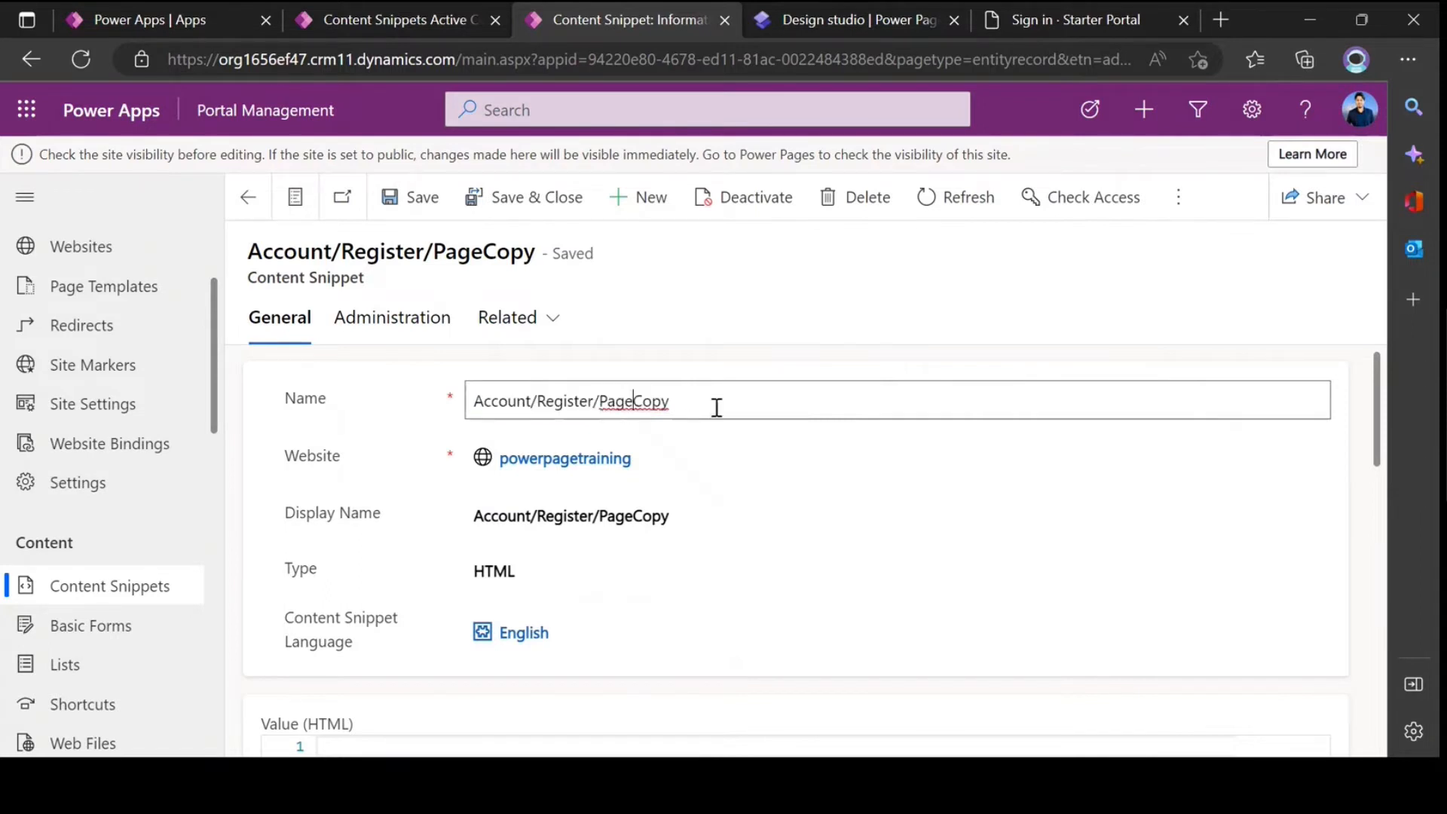
pyautogui.moveTo(715, 406); pyautogui.dragTo(471, 401)
pyautogui.click(636, 406)
pyautogui.rightClick(635, 406)
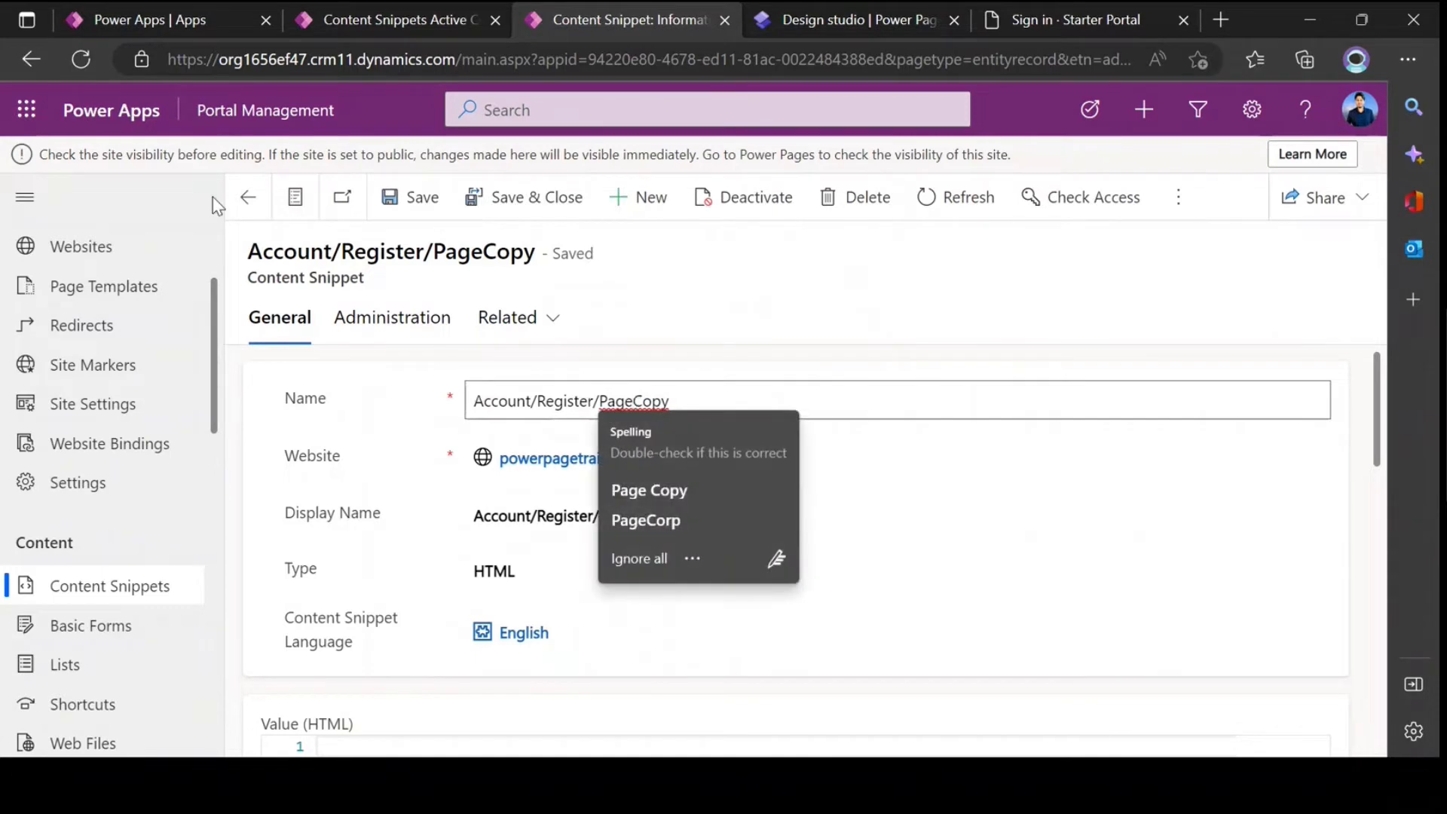
# Step: Return to the filtered content snippets list and open the English Account/RedeemInvitation/PageCopy record
pyautogui.click(248, 197)
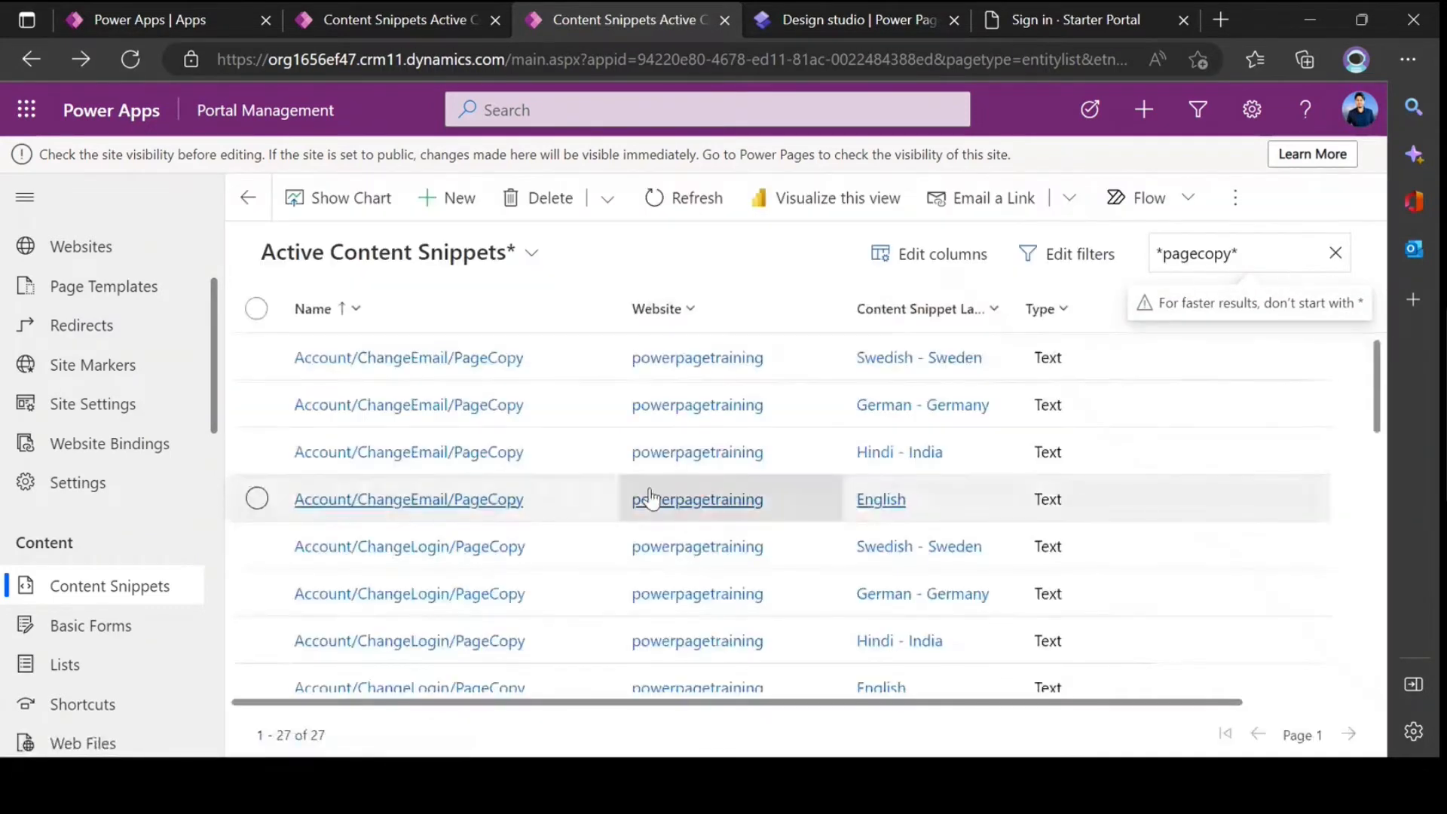
pyautogui.scroll(-10, 646, 501)
pyautogui.scroll(10, 510, 529)
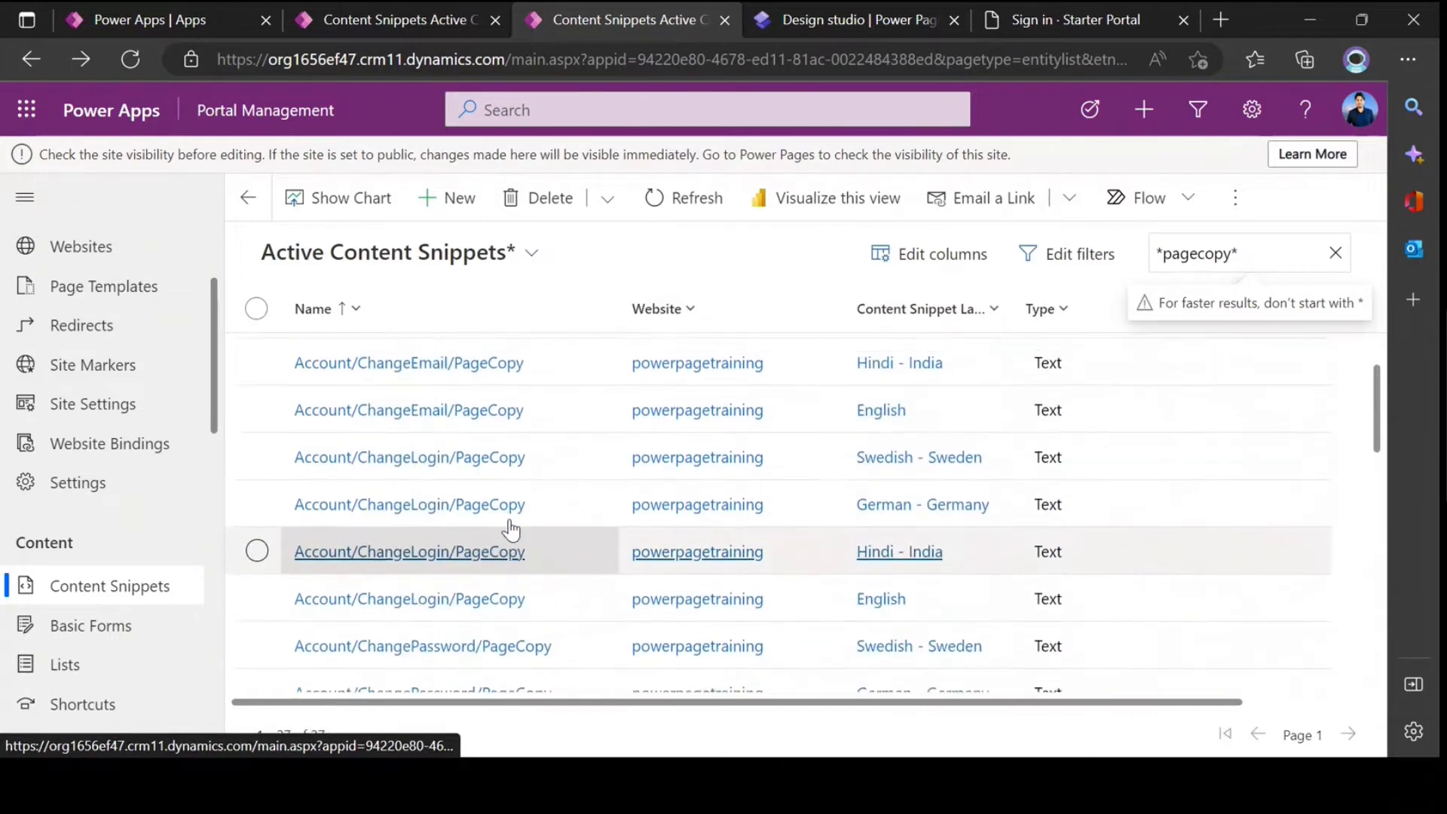
pyautogui.scroll(2, 510, 530)
pyautogui.scroll(-5, 510, 530)
pyautogui.scroll(-5, 510, 529)
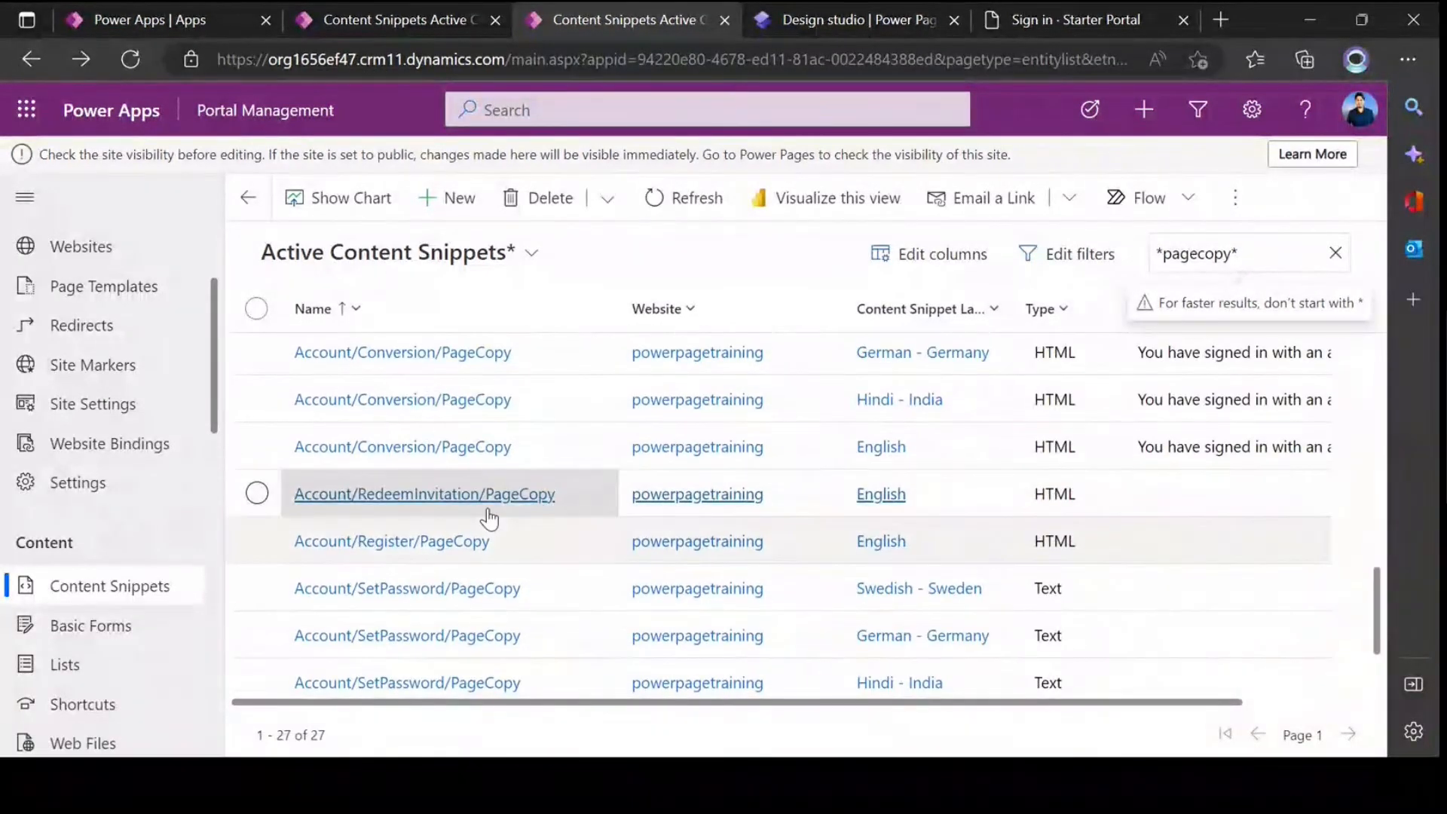
pyautogui.click(488, 498)
# Step: Highlight the full name of the Account/RedeemInvitation/PageCopy snippet to study it
pyautogui.click(537, 401)
pyautogui.moveTo(789, 406); pyautogui.dragTo(468, 400)
pyautogui.click(581, 401)
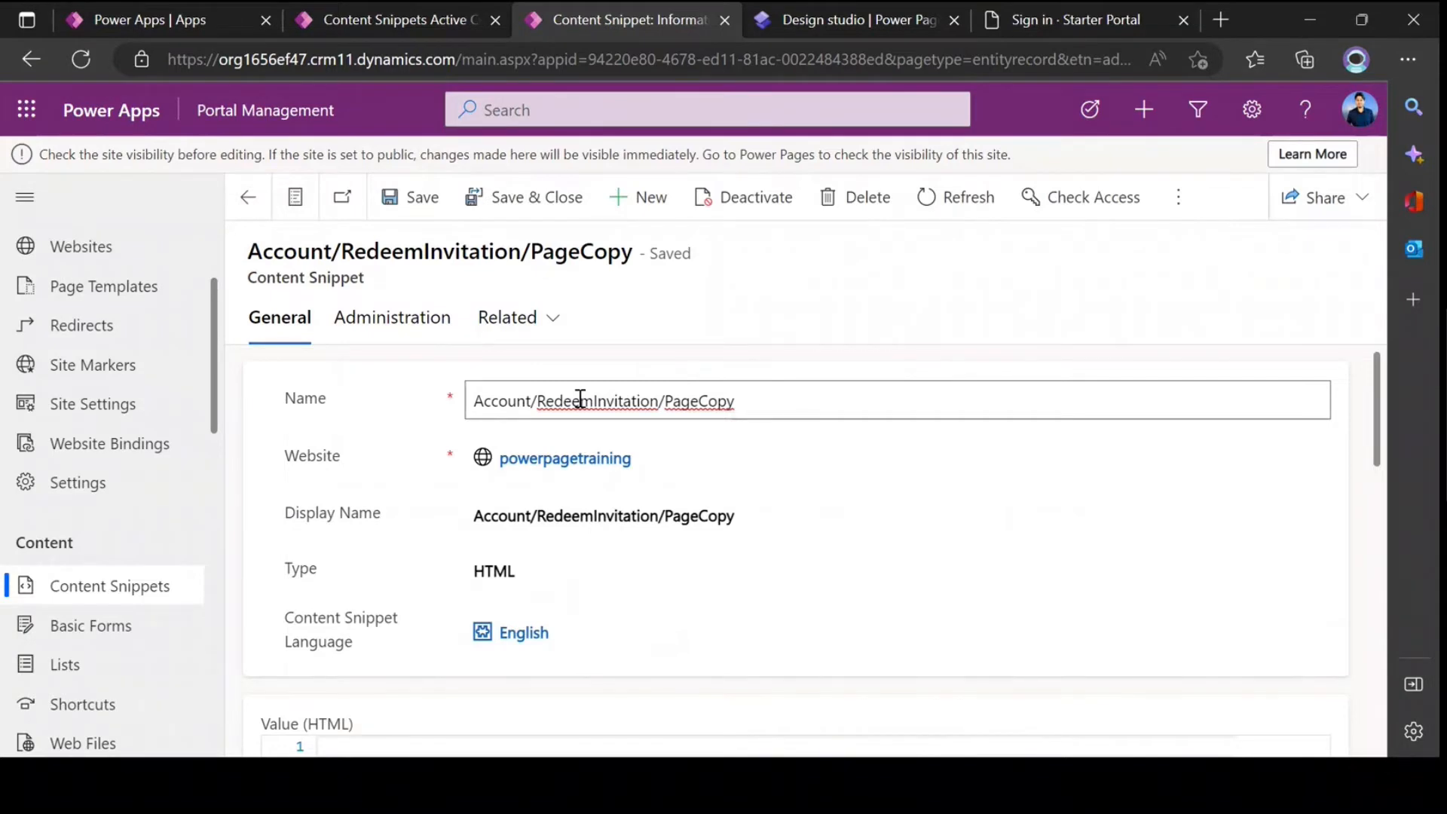
# Step: Check the portal's sign-in page, then return to the Account/RedeemInvitation/PageCopy snippet and inspect its HTML value
pyautogui.click(1047, 31)
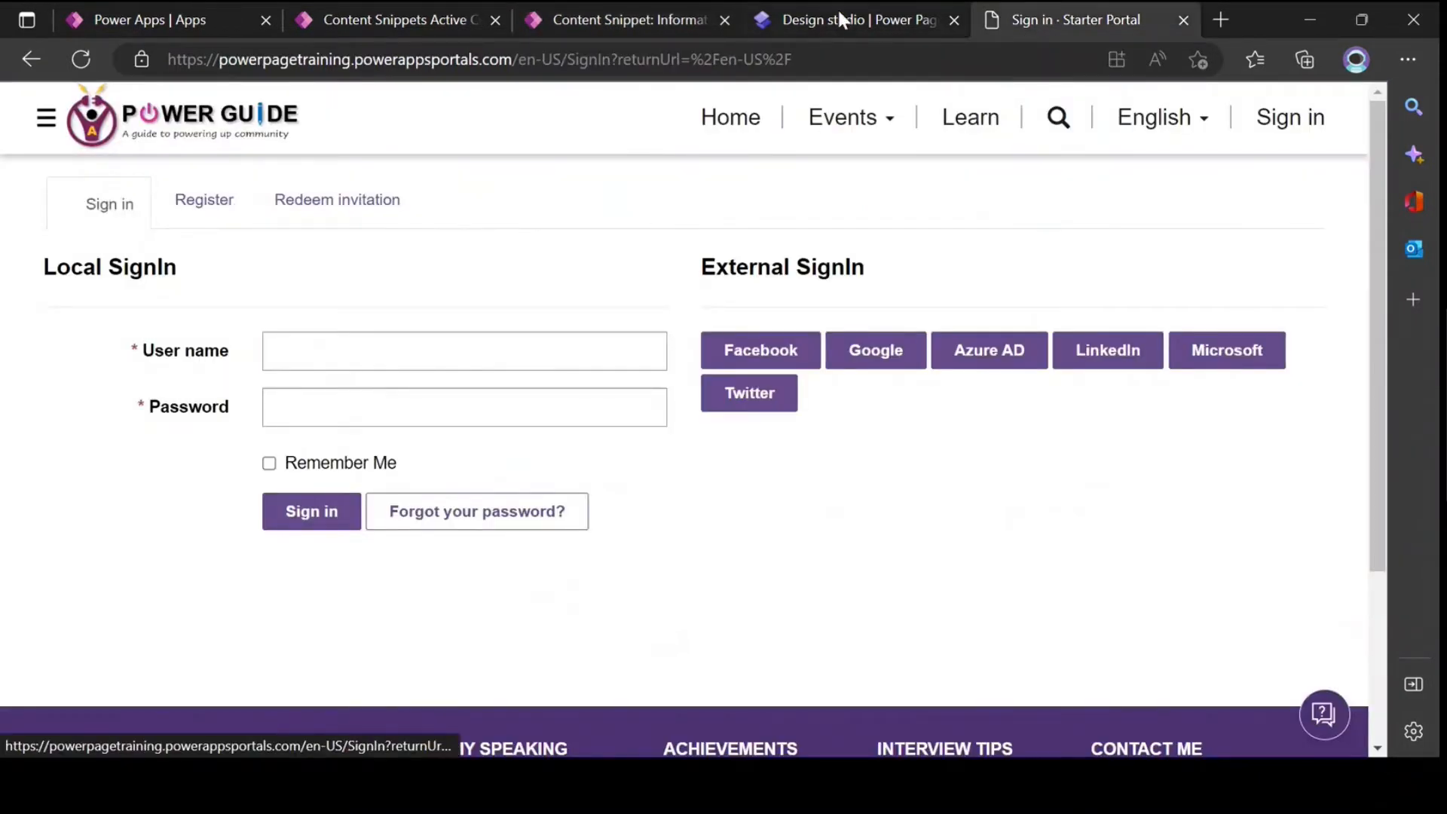
pyautogui.click(813, 15)
pyautogui.click(437, 15)
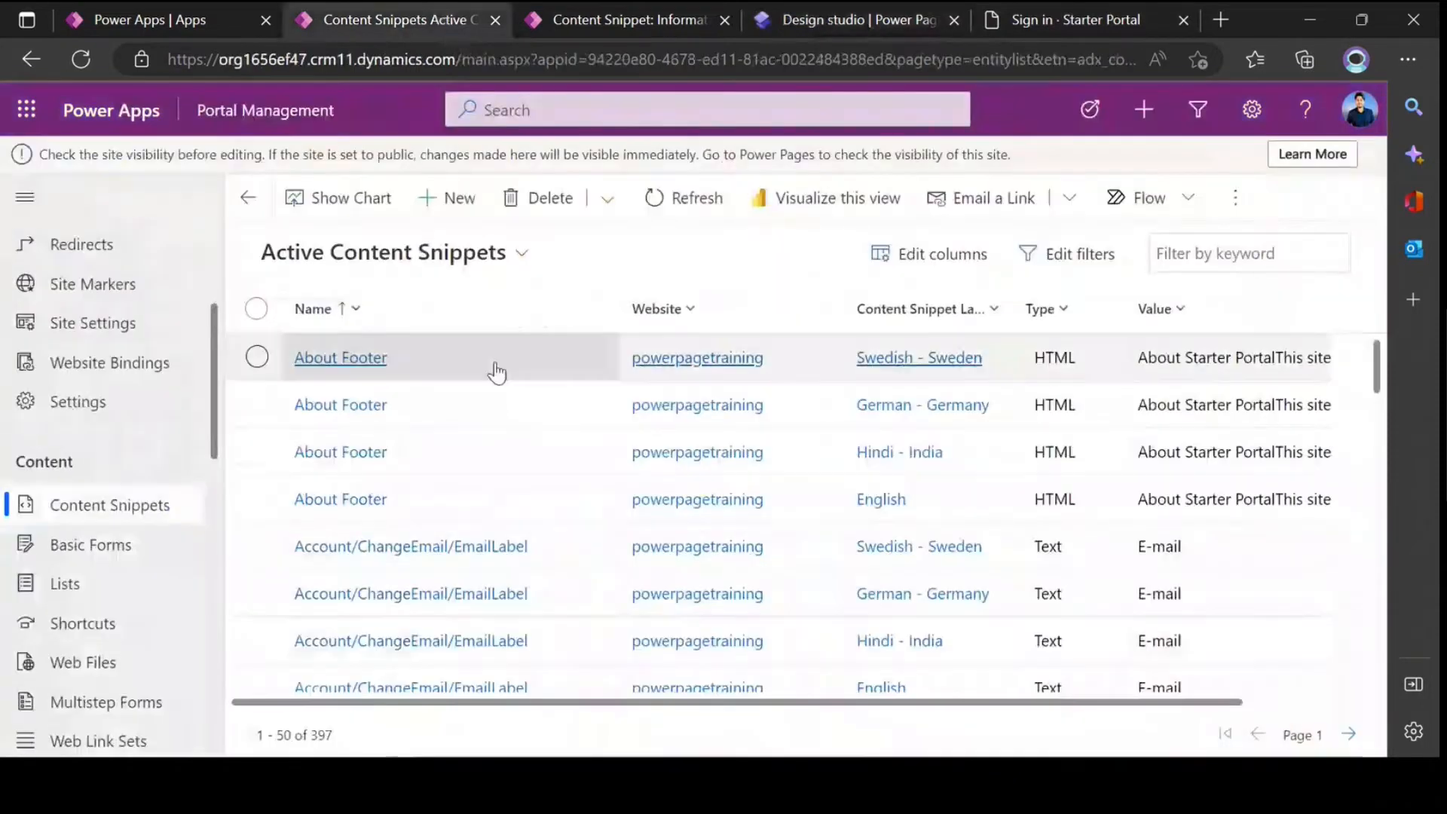
pyautogui.click(626, 20)
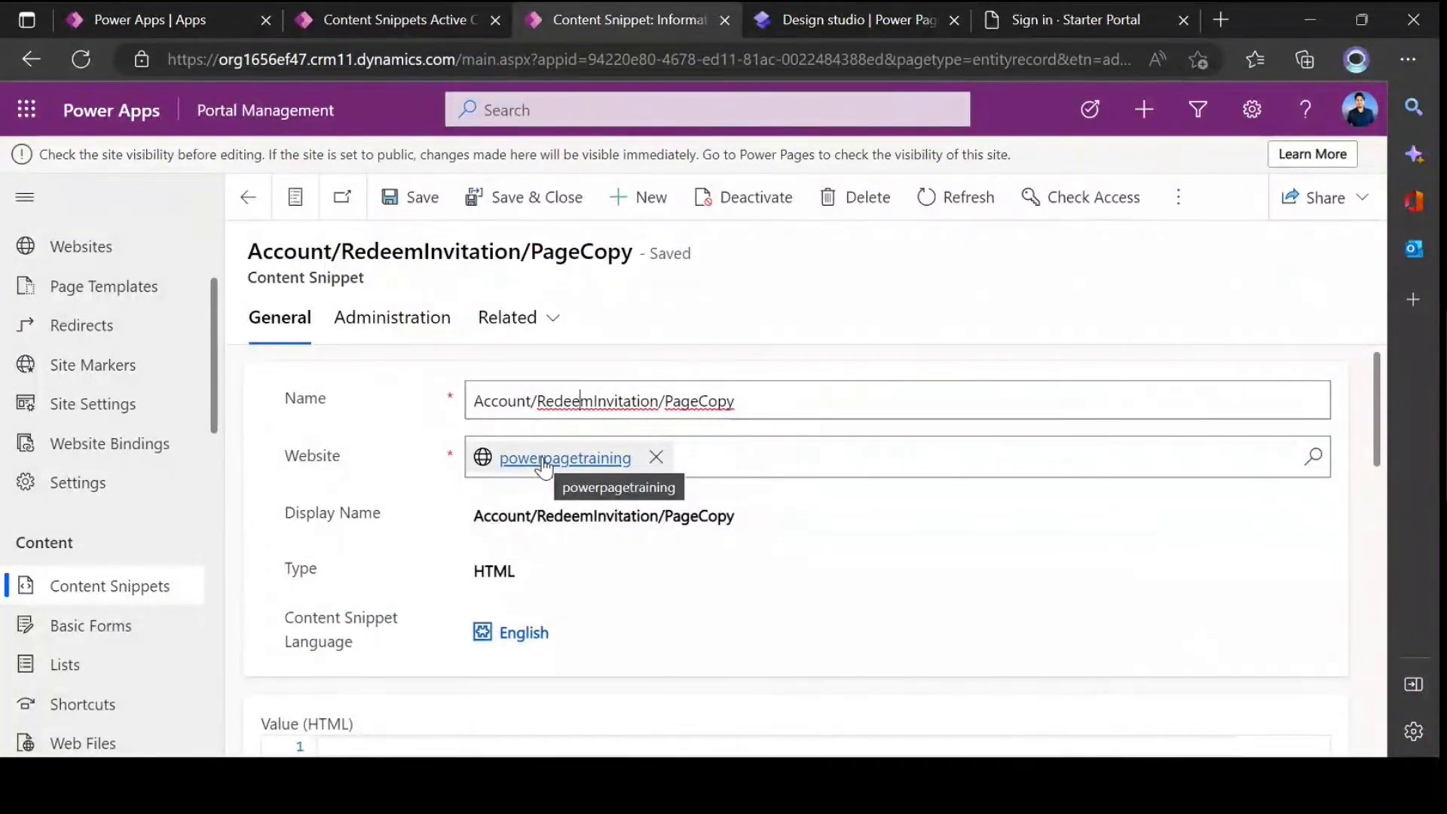
pyautogui.scroll(-5, 543, 475)
pyautogui.click(495, 494)
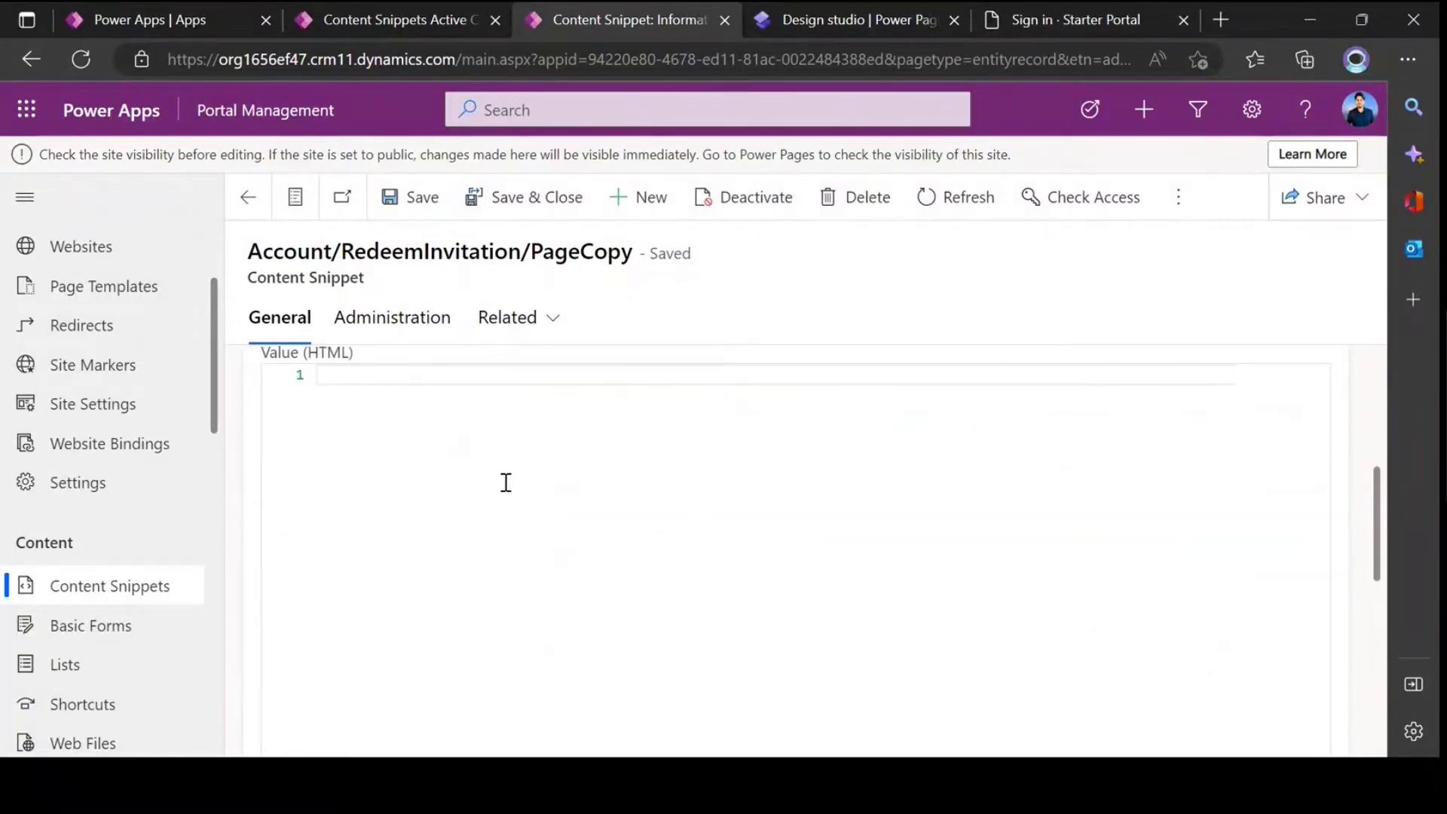
pyautogui.scroll(1, 513, 478)
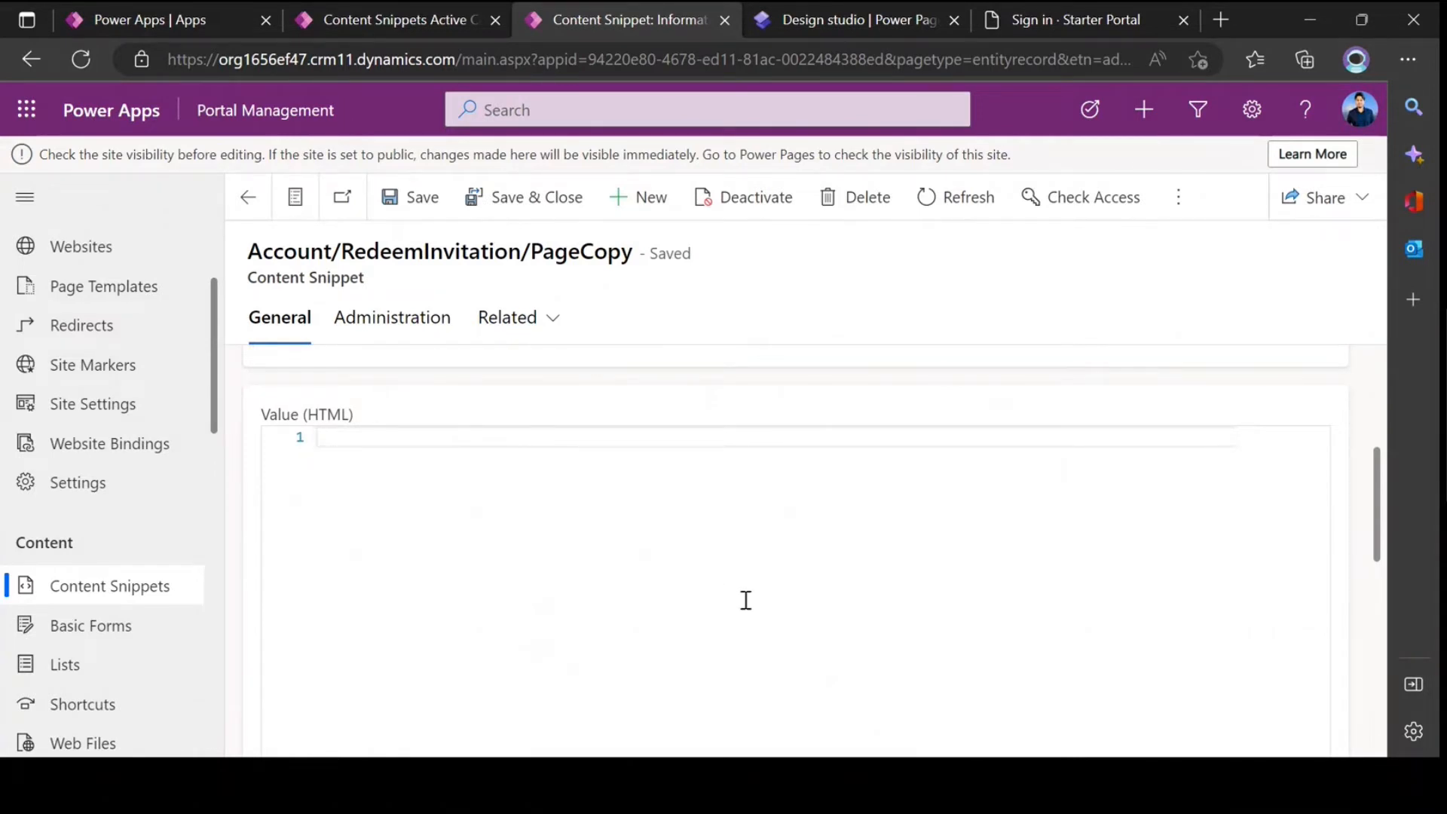
# Step: Switch to Visual Studio Code and open the style code in Untitled-1
pyautogui.hotkey('alt', 'Tab')
pyautogui.hotkey('alt', 'Tab')
pyautogui.hotkey('alt', 'Tab')
pyautogui.hotkey('alt', 'Tab')
pyautogui.hotkey('alt', 'Tab')
pyautogui.hotkey('alt', 'Tab')
pyautogui.hotkey('alt', 'Tab')
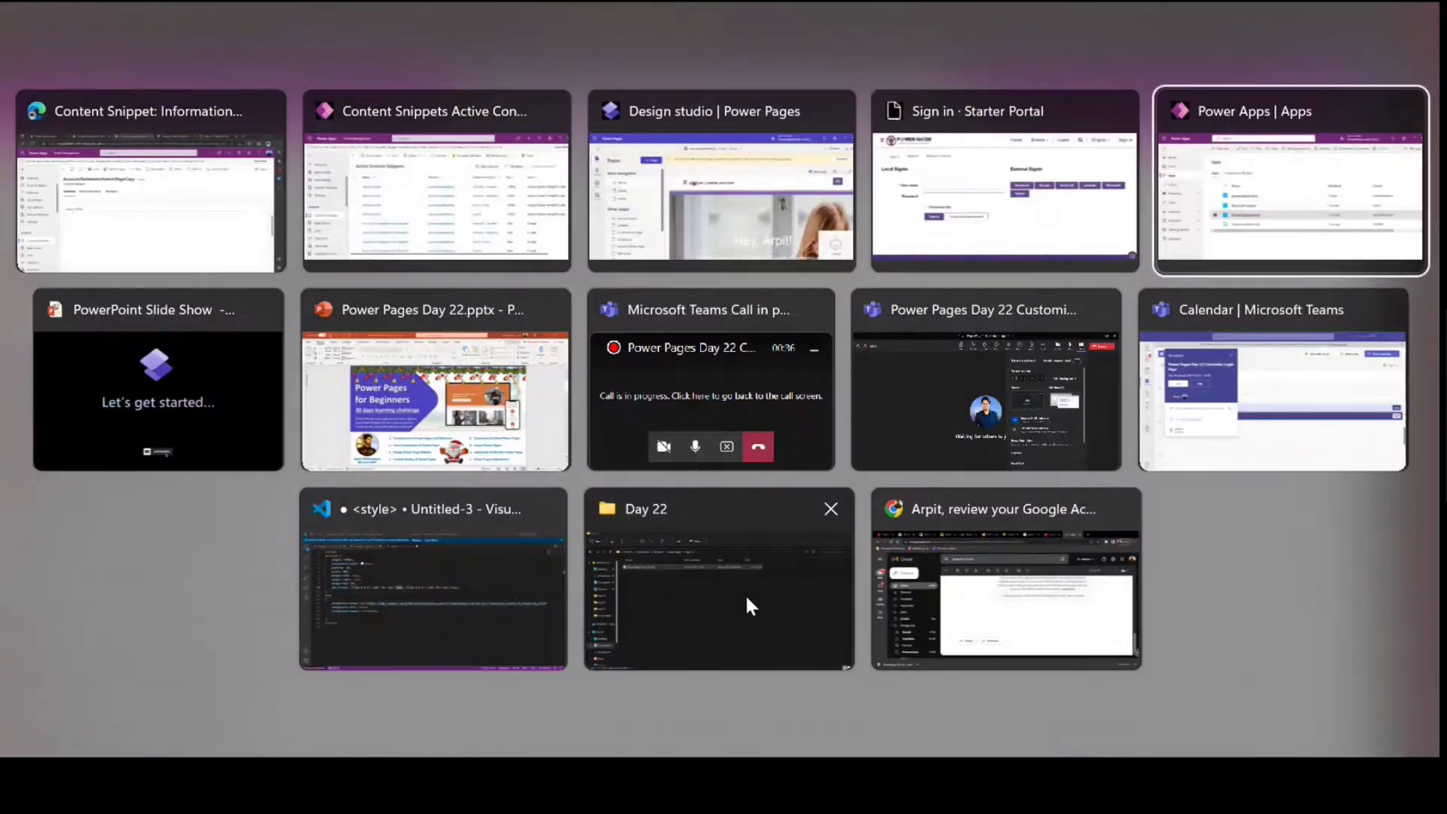
pyautogui.hotkey('alt', 'Tab')
pyautogui.hotkey('alt', 'Tab')
pyautogui.hotkey('alt', 'Tab')
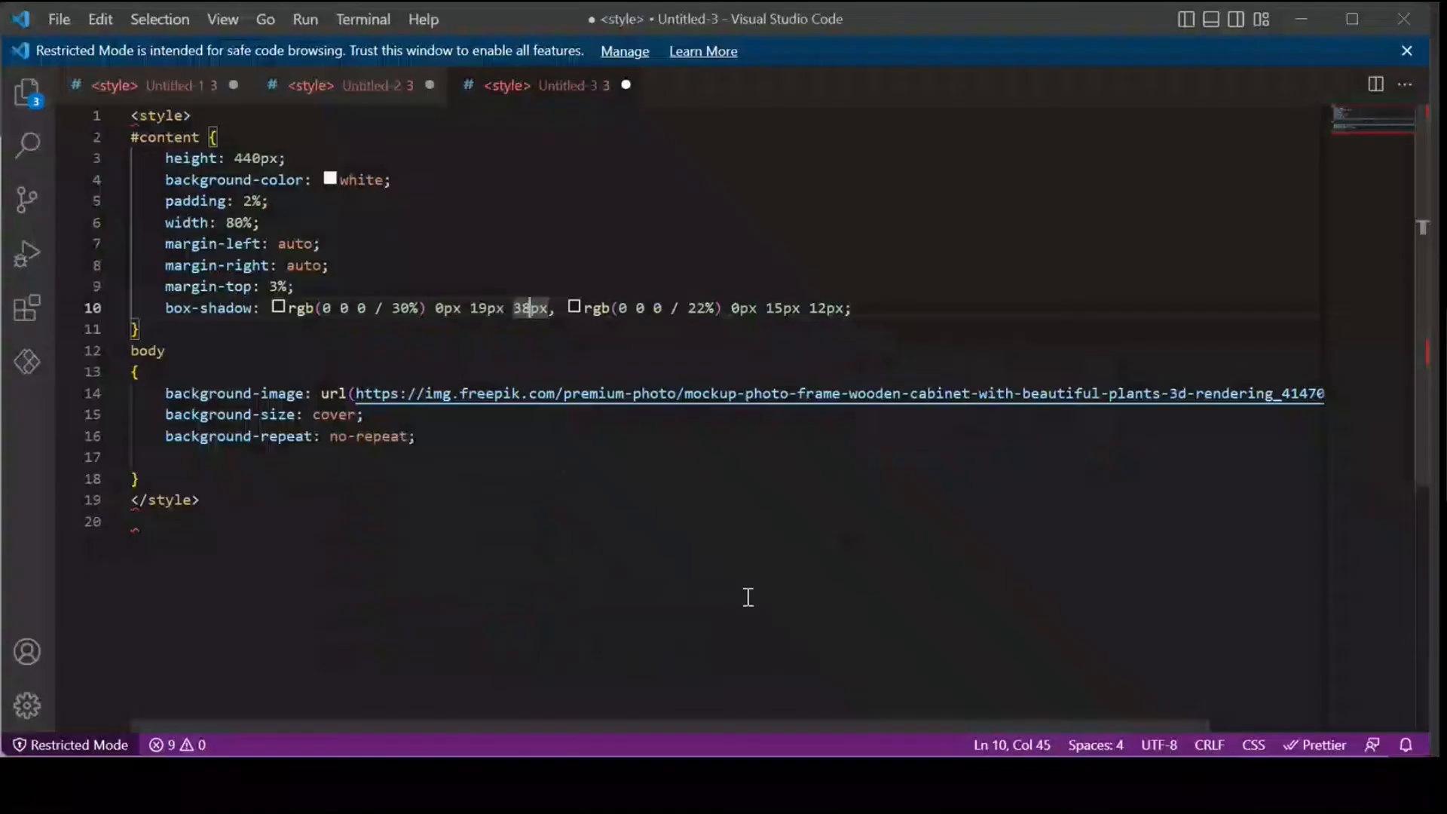
pyautogui.click(514, 252)
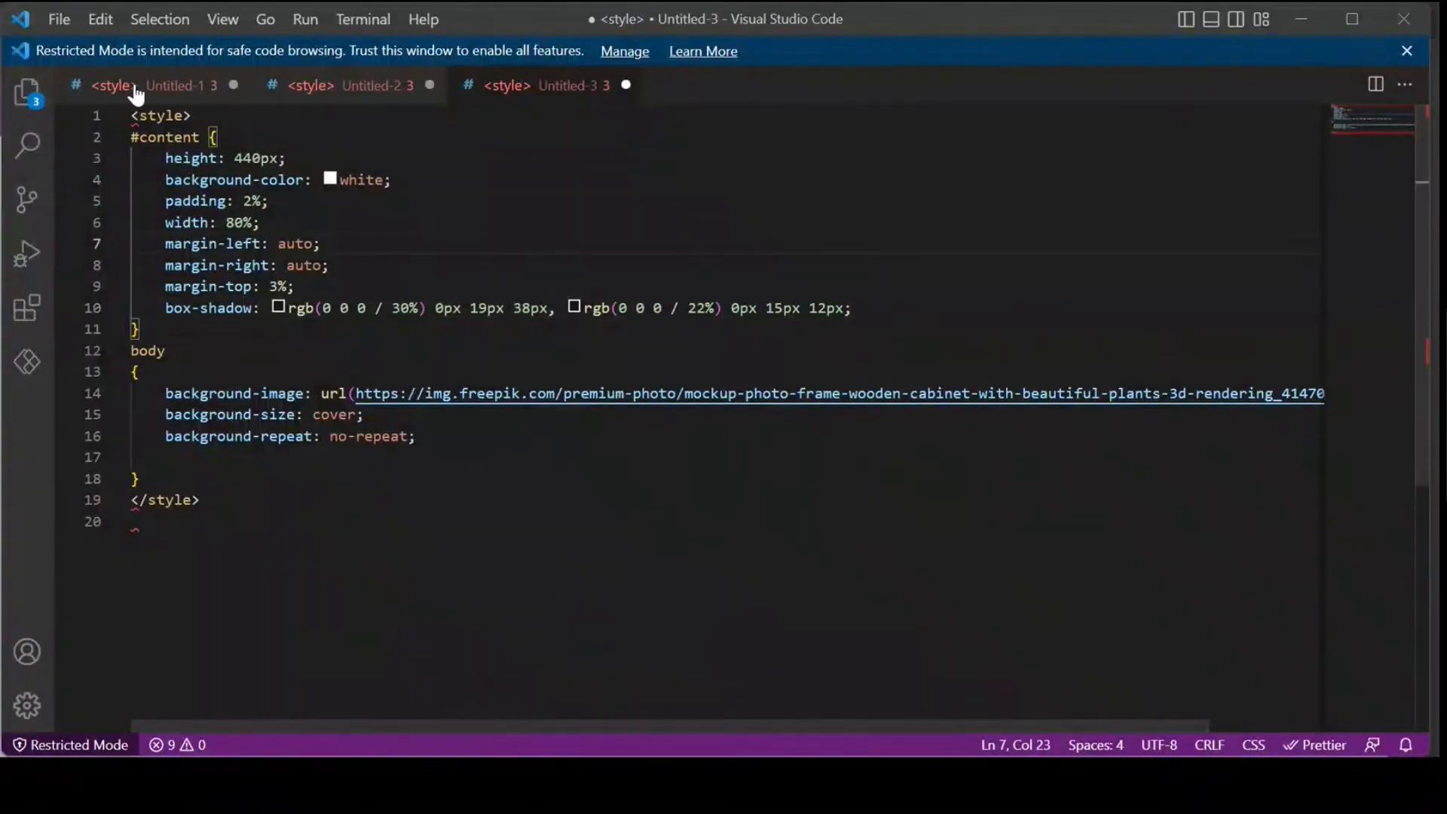
pyautogui.click(143, 84)
# Step: Examine the #content, body and sign-in style rules in Untitled-1
pyautogui.click(314, 491)
pyautogui.scroll(-4, 291, 462)
pyautogui.scroll(4, 291, 462)
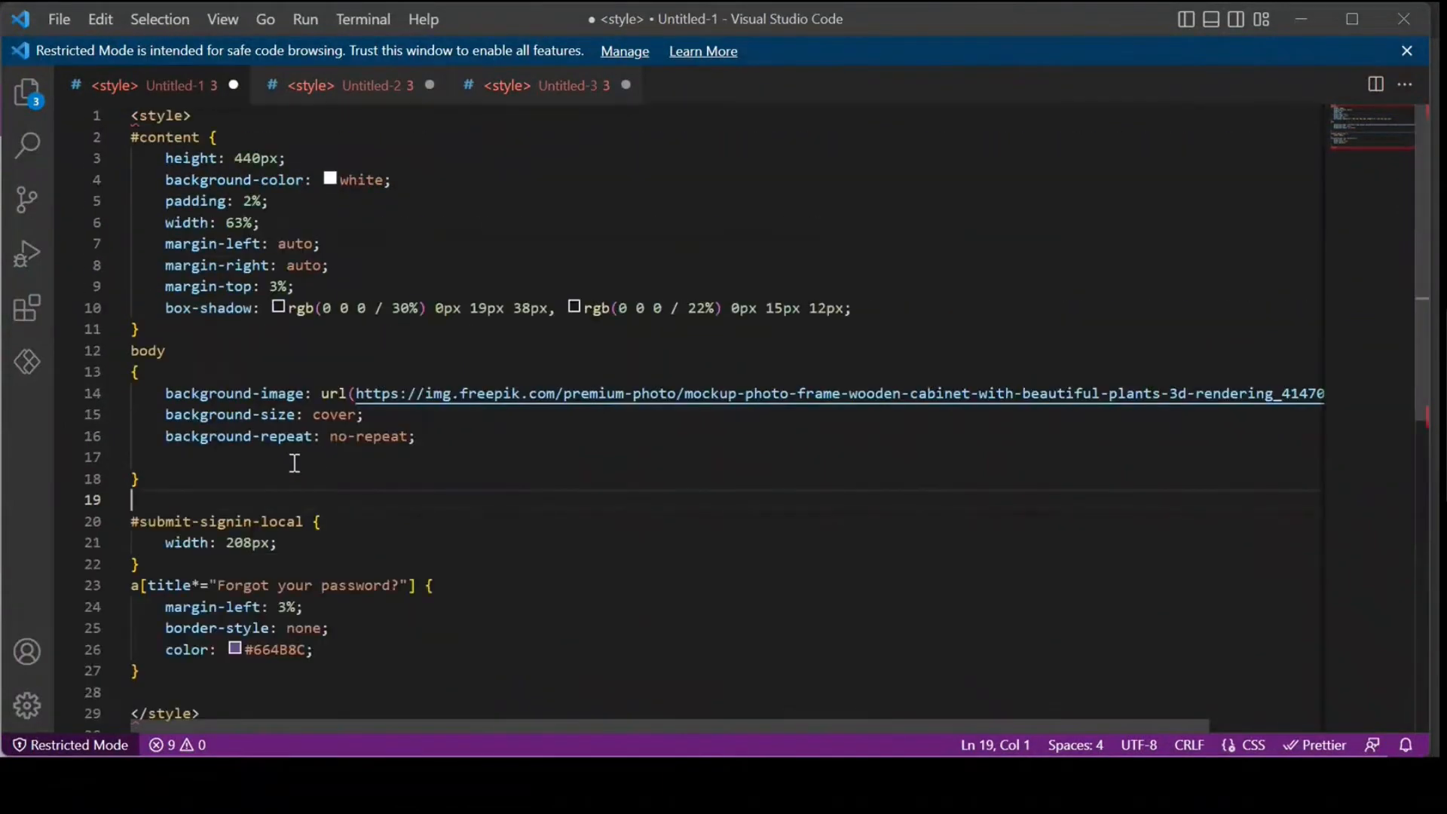
pyautogui.click(240, 354)
pyautogui.moveTo(130, 115); pyautogui.dragTo(309, 530)
pyautogui.click(423, 555)
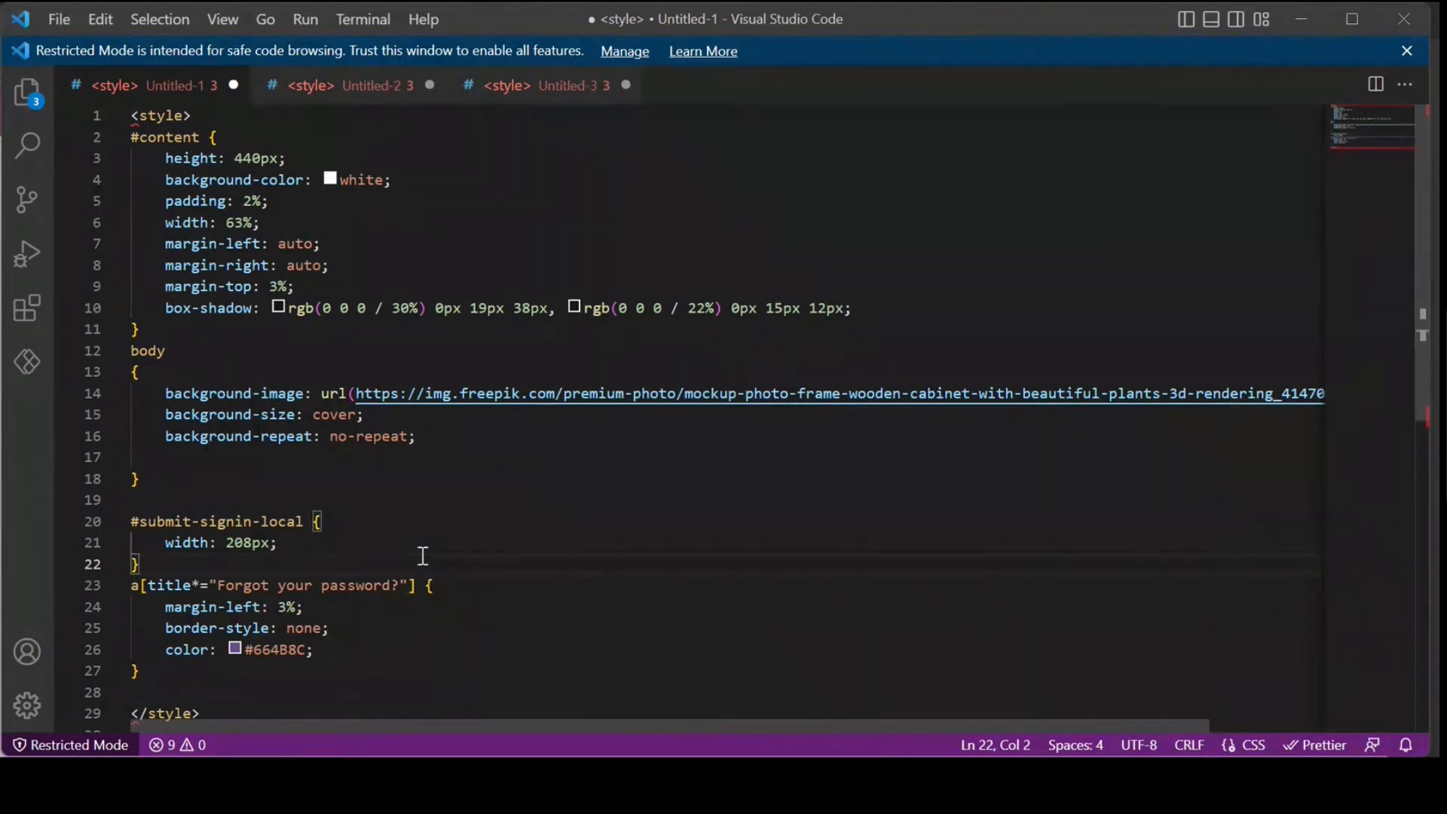
# Step: Copy the entire style block from Untitled-1 and switch back to the content snippet in the browser
pyautogui.scroll(-4, 432, 659)
pyautogui.scroll(4, 433, 659)
pyautogui.moveTo(376, 576); pyautogui.dragTo(344, 572)
pyautogui.click(463, 574)
pyautogui.hotkey('ctrl', 'a')
pyautogui.hotkey('ctrl', 'c')
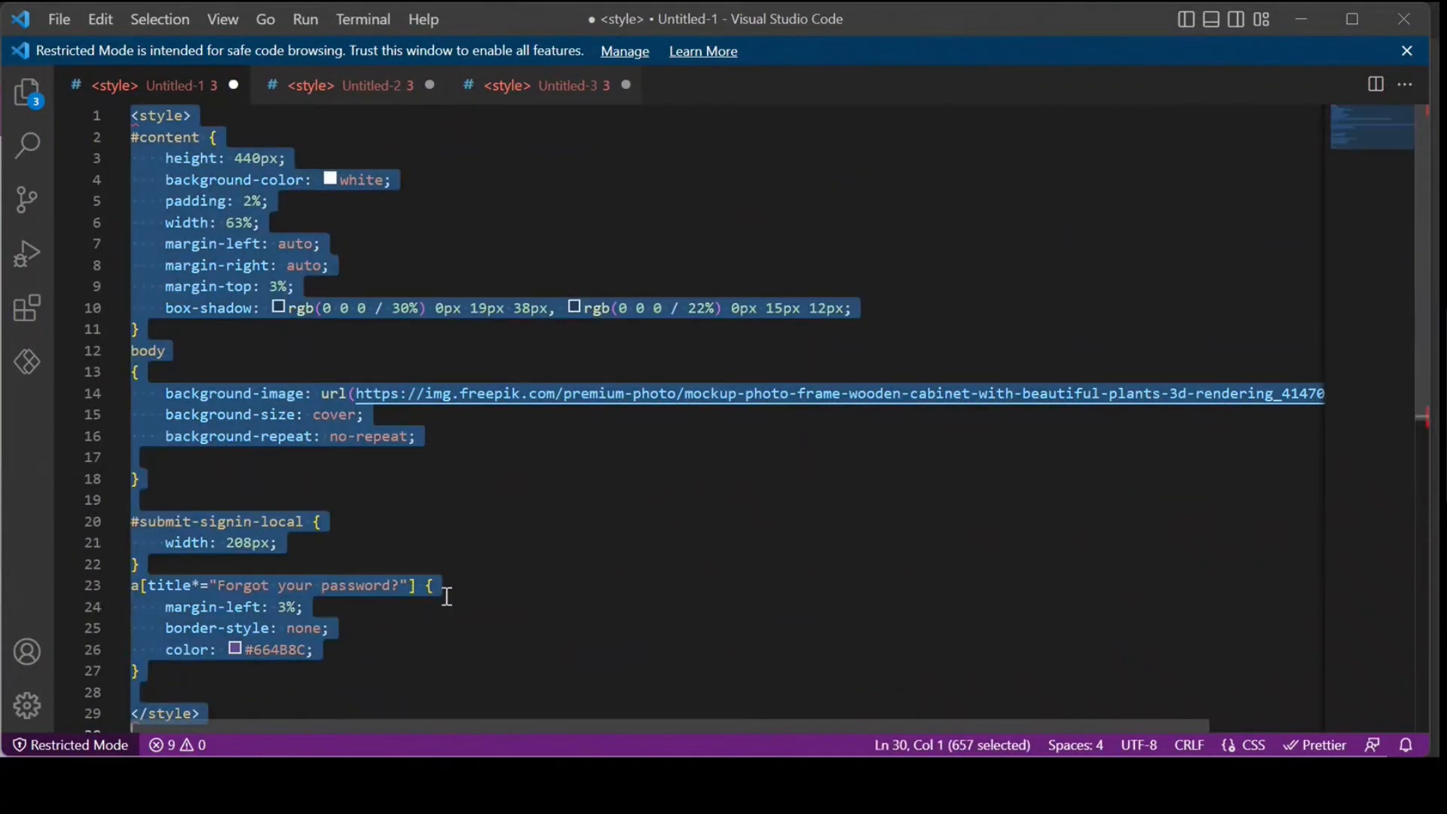
pyautogui.hotkey('alt', 'Tab')
pyautogui.hotkey('ctrl', 'v')
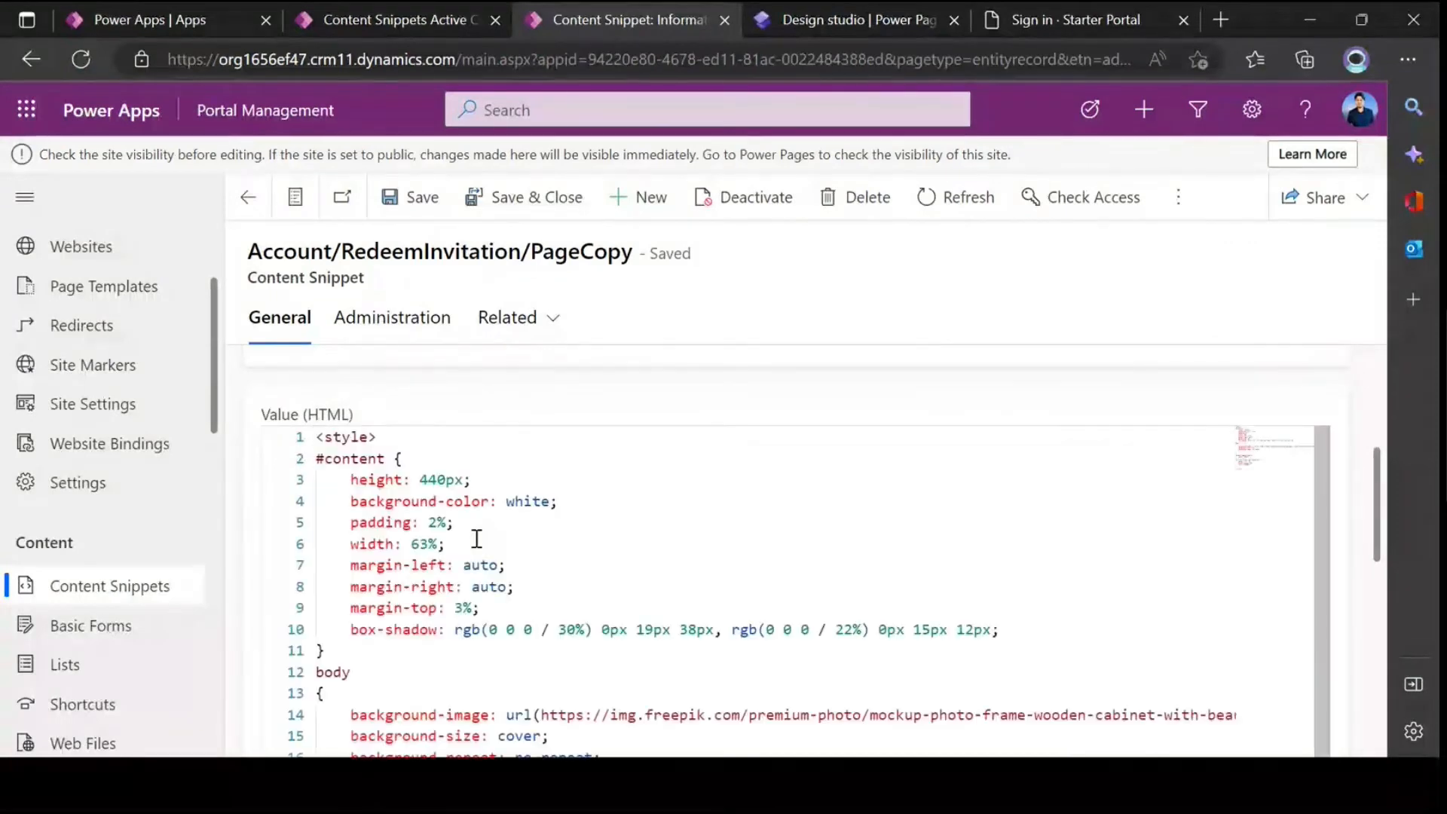
pyautogui.click(429, 522)
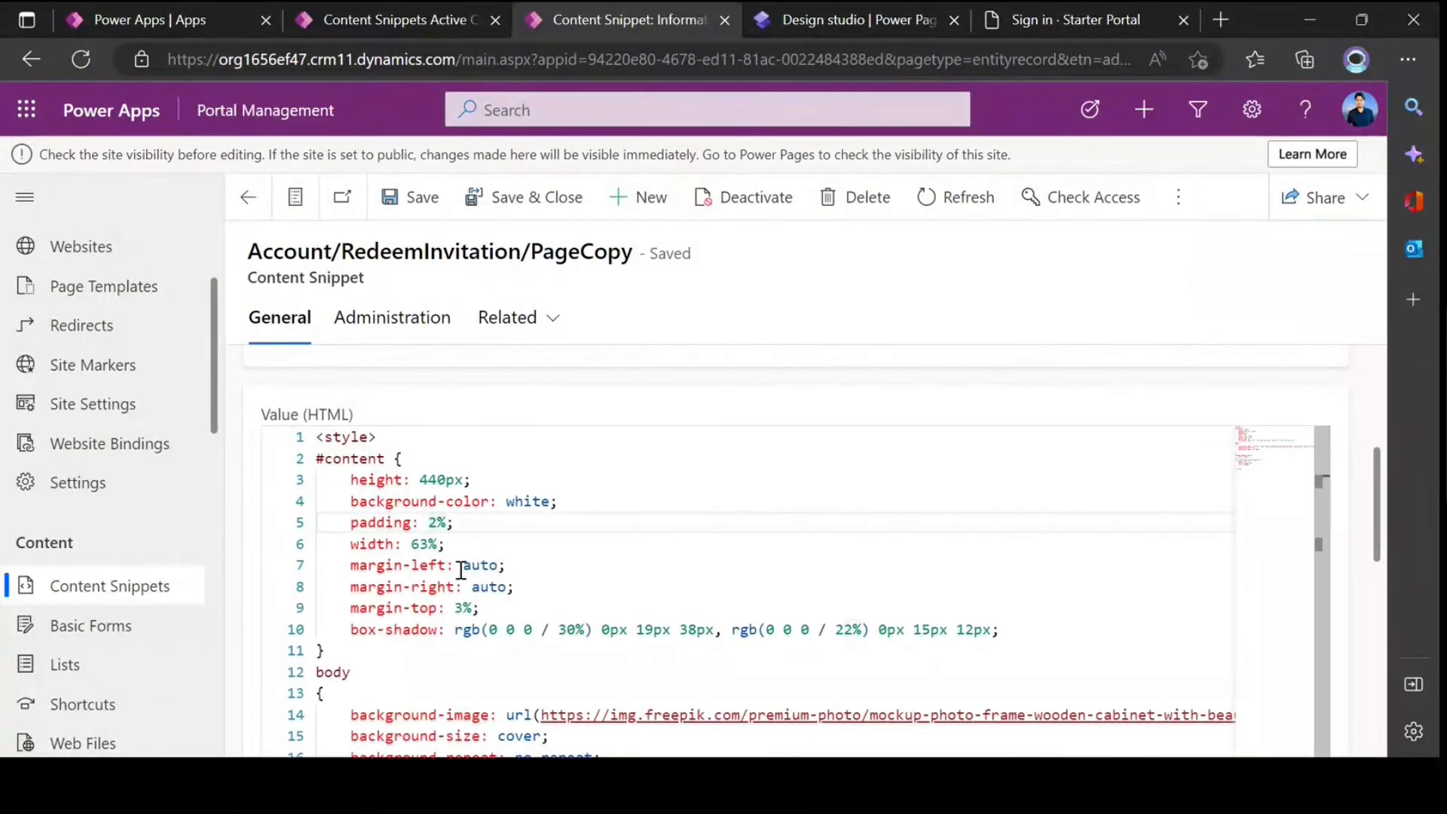
pyautogui.scroll(2, 461, 570)
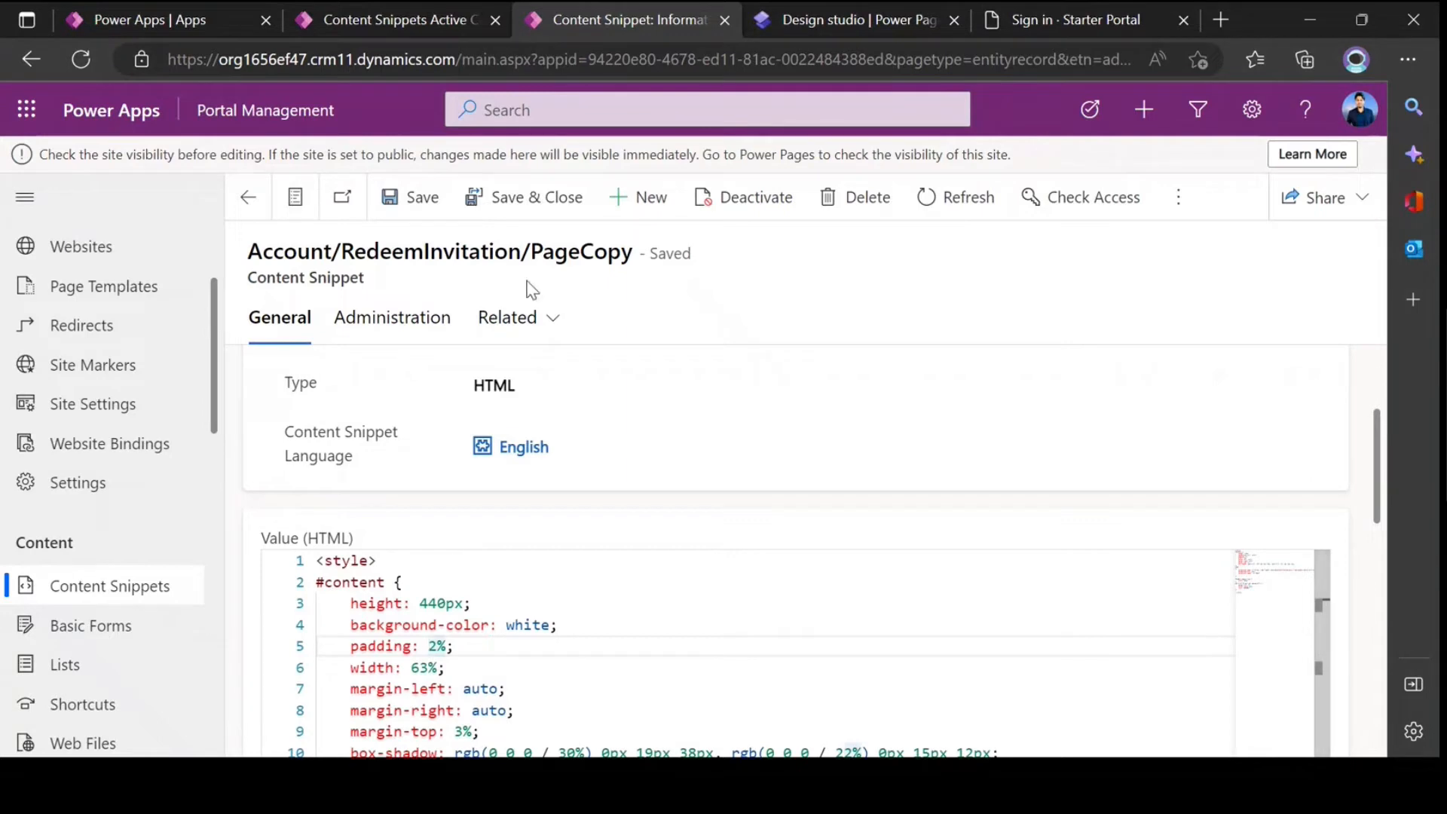
pyautogui.click(534, 625)
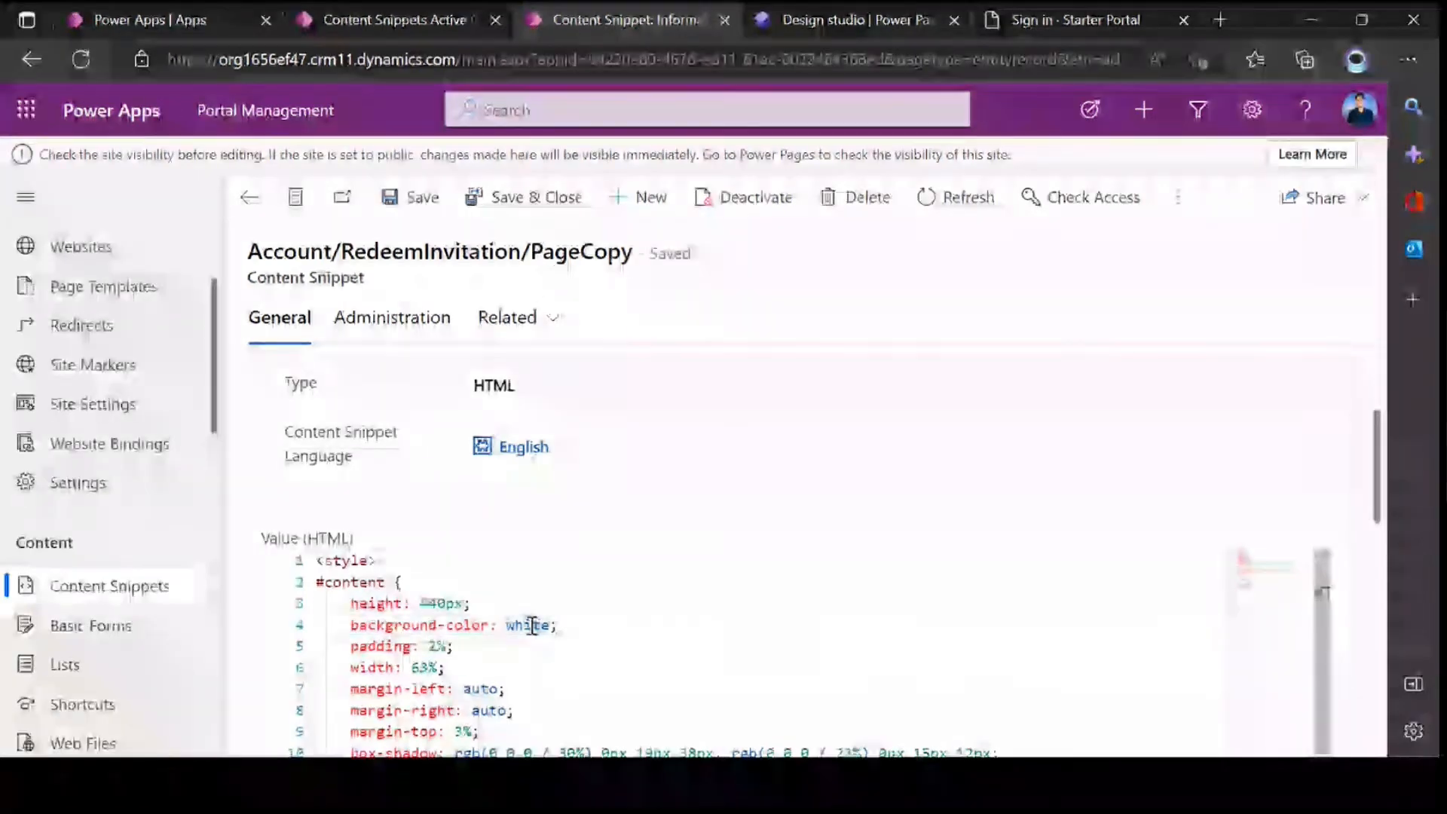
pyautogui.hotkey('ctrl', 'a')
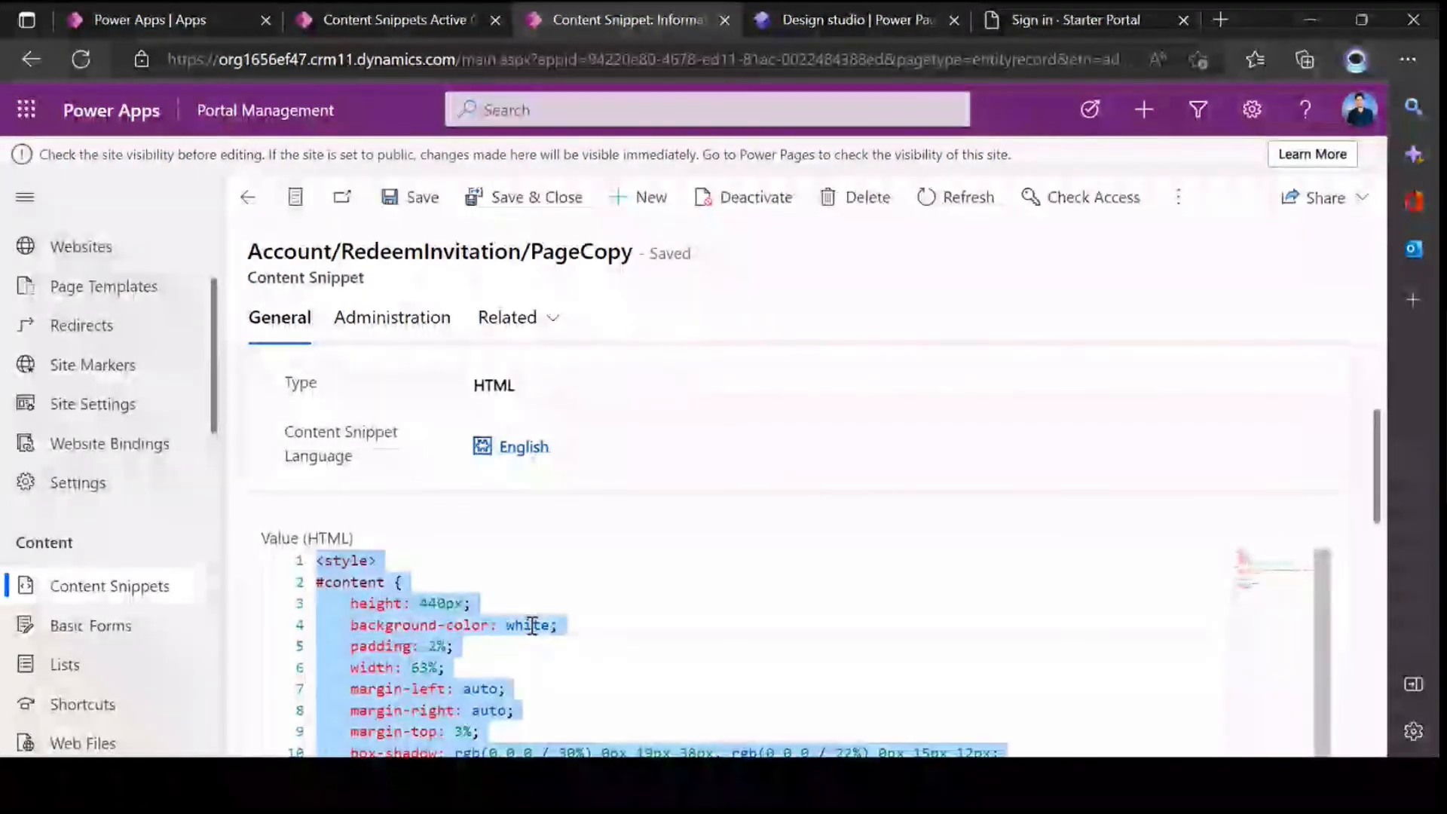
pyautogui.press('Delete')
# Step: Paste the copied style block into the HTML value of the English Account/SignIn/PageCopy snippet, then save and close the record
pyautogui.click(256, 208)
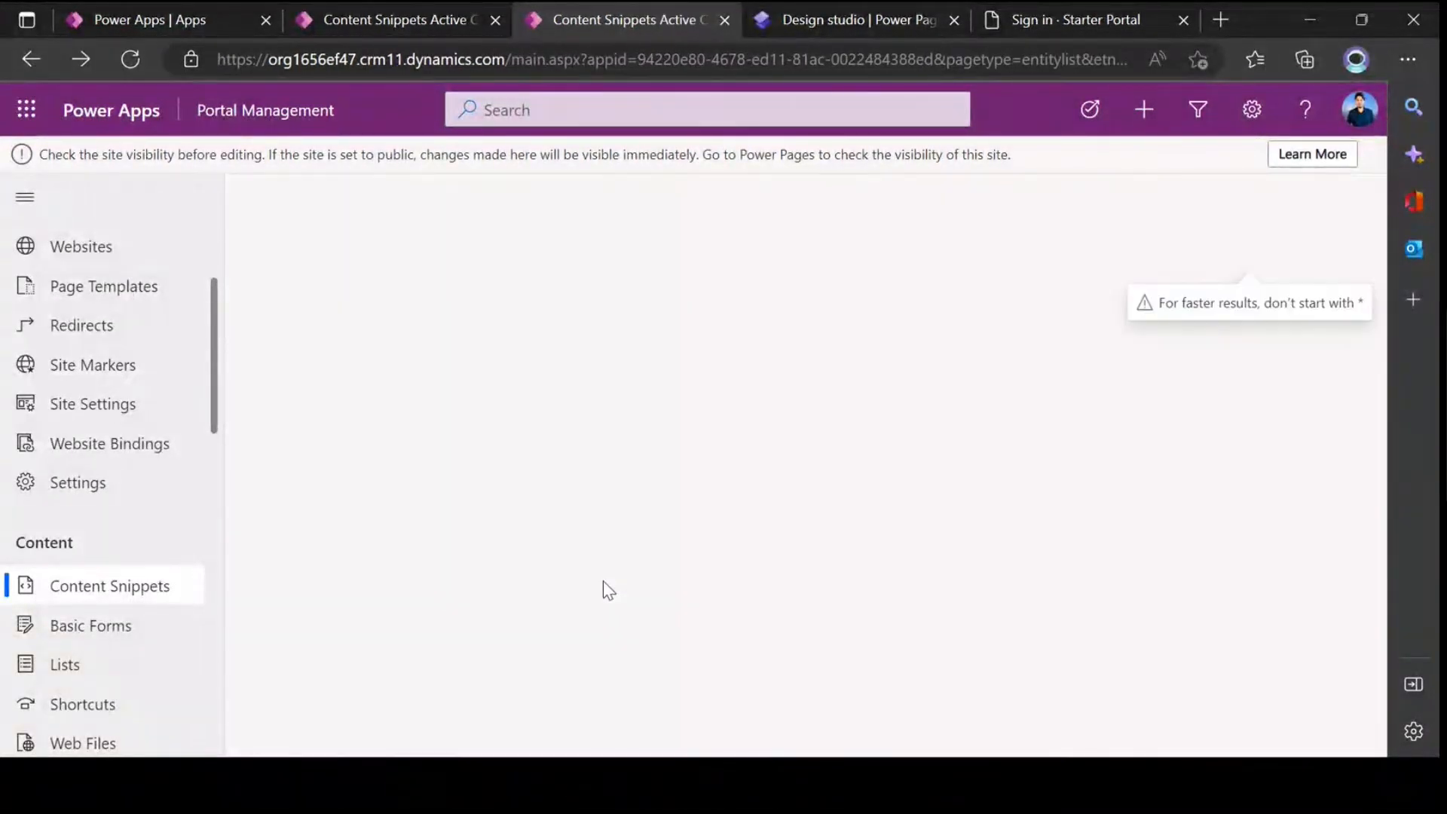
pyautogui.scroll(-8, 601, 549)
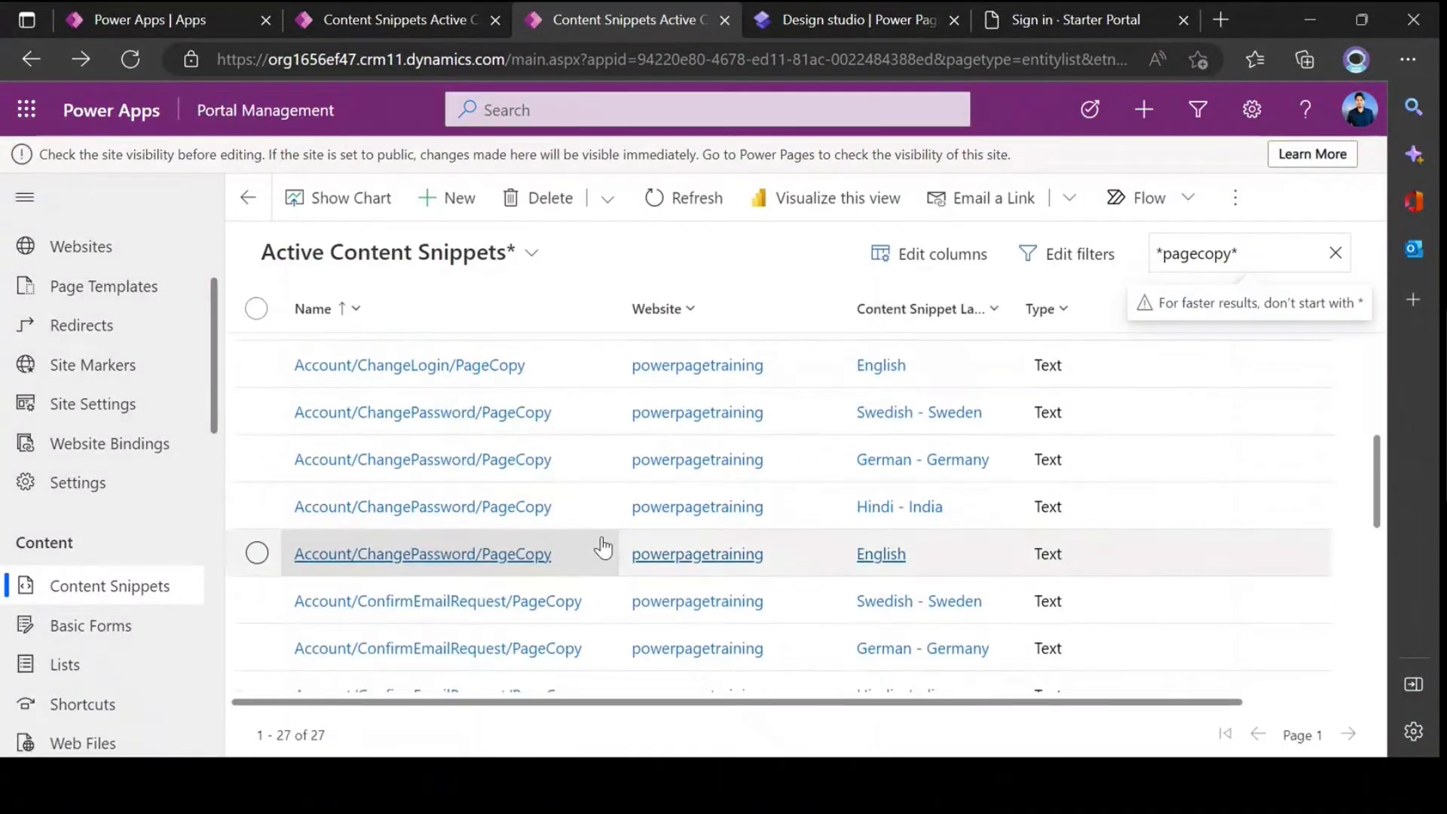
pyautogui.click(426, 673)
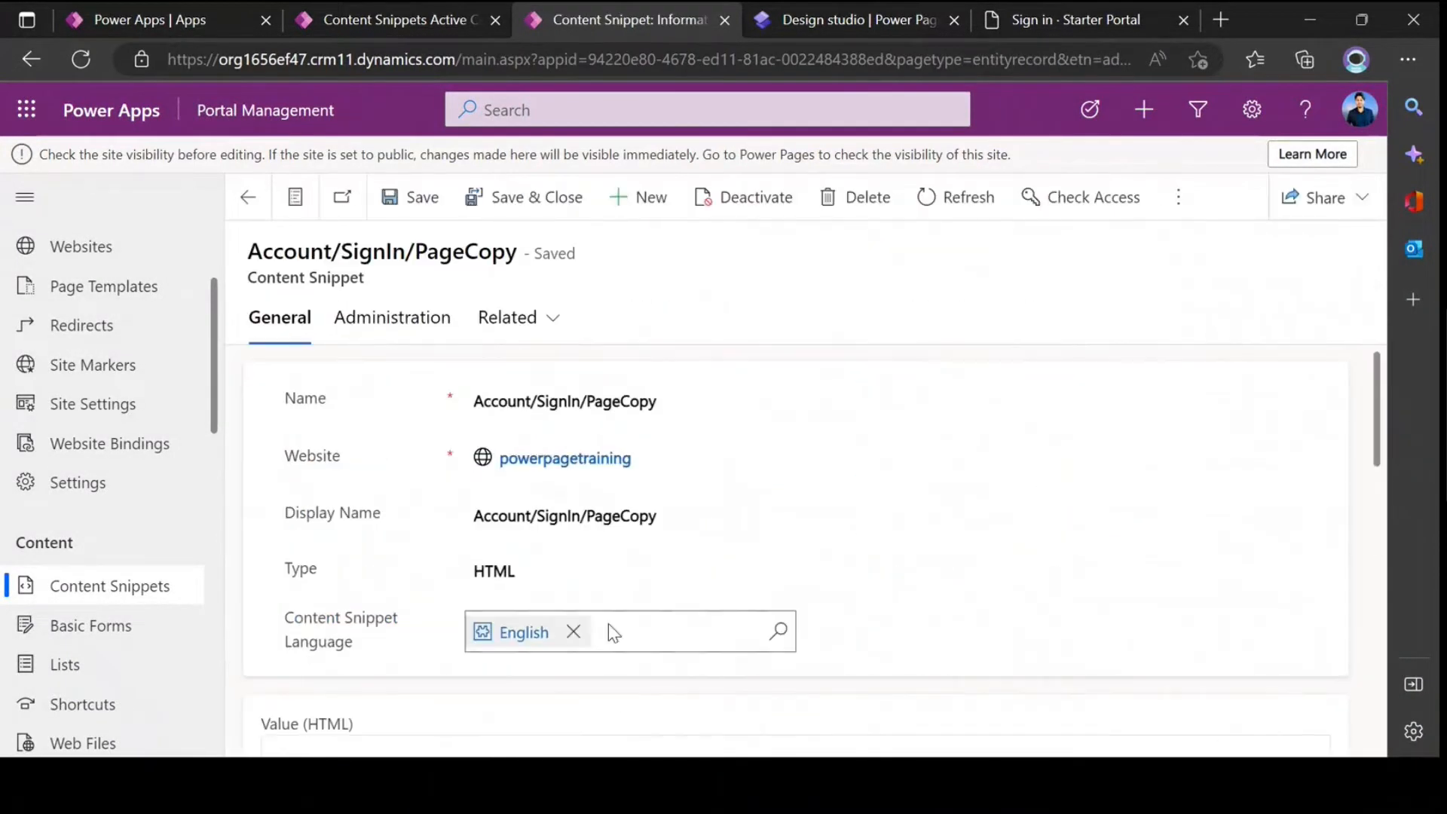
pyautogui.scroll(-4, 507, 636)
pyautogui.click(492, 558)
pyautogui.hotkey('ctrl', 'v')
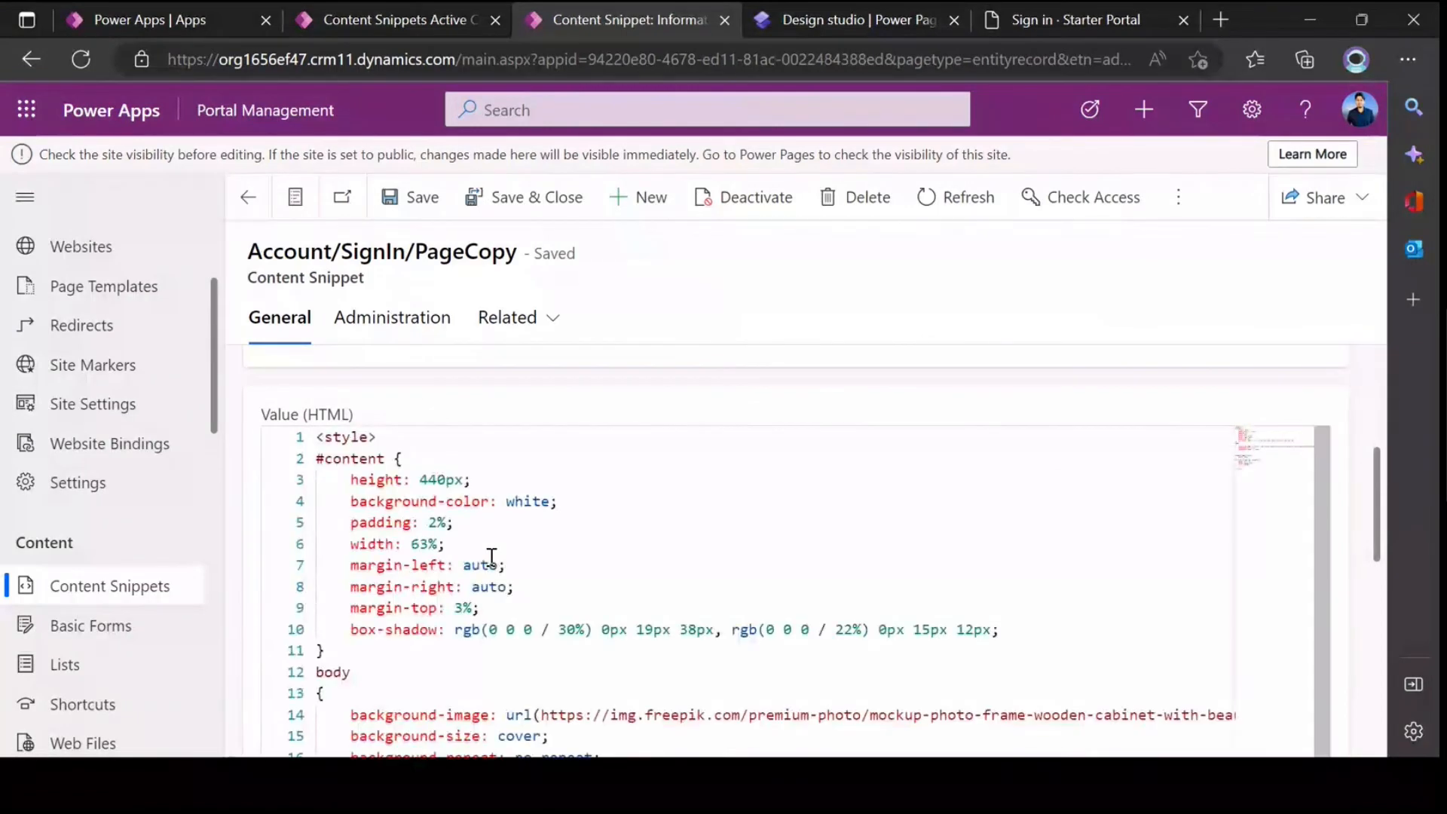
pyautogui.click(526, 197)
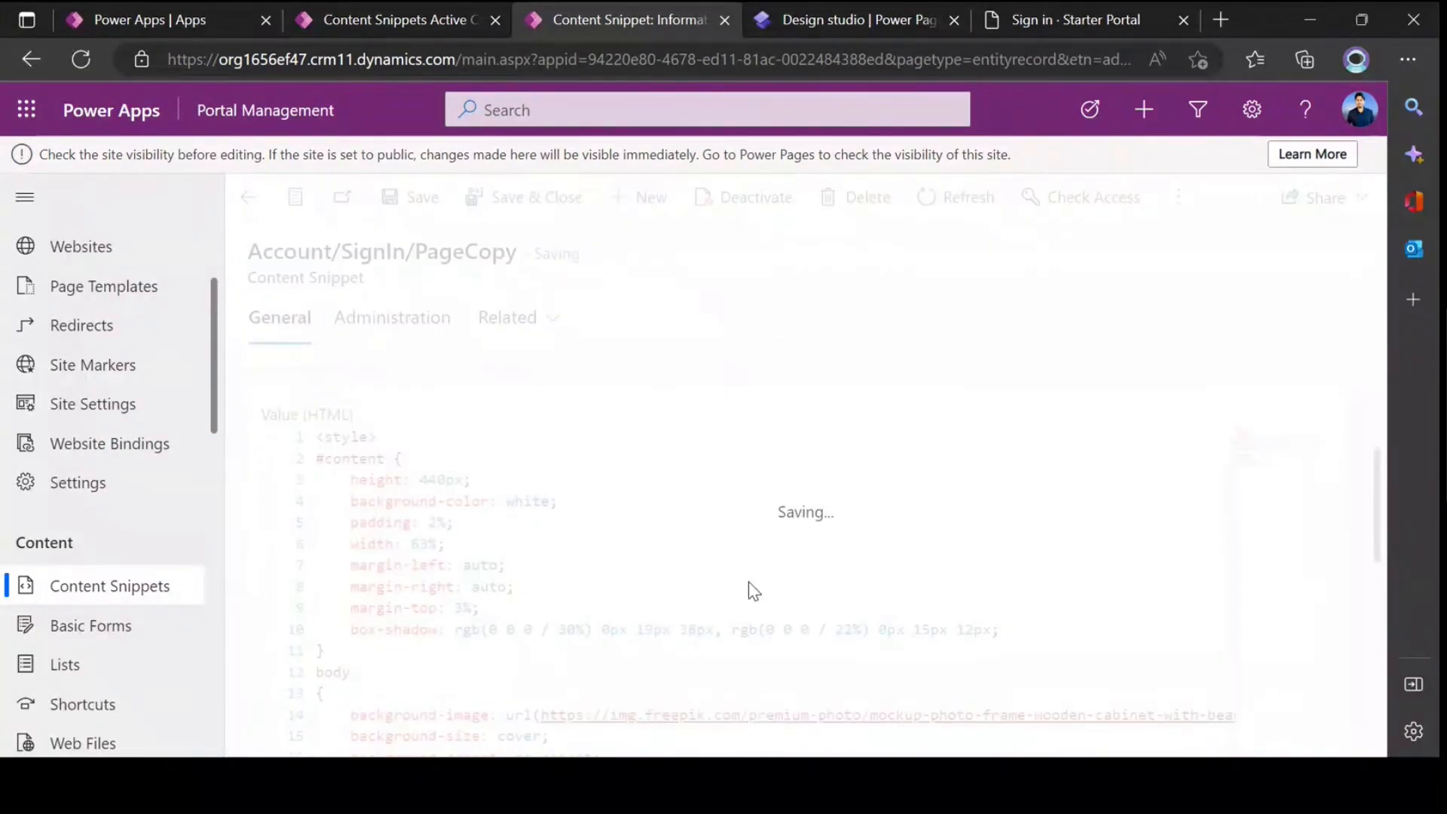
# Step: Open the English Account/Register/PageCopy snippet, then copy the entire style block from Untitled-2 in Visual Studio Code
pyautogui.scroll(-5, 443, 601)
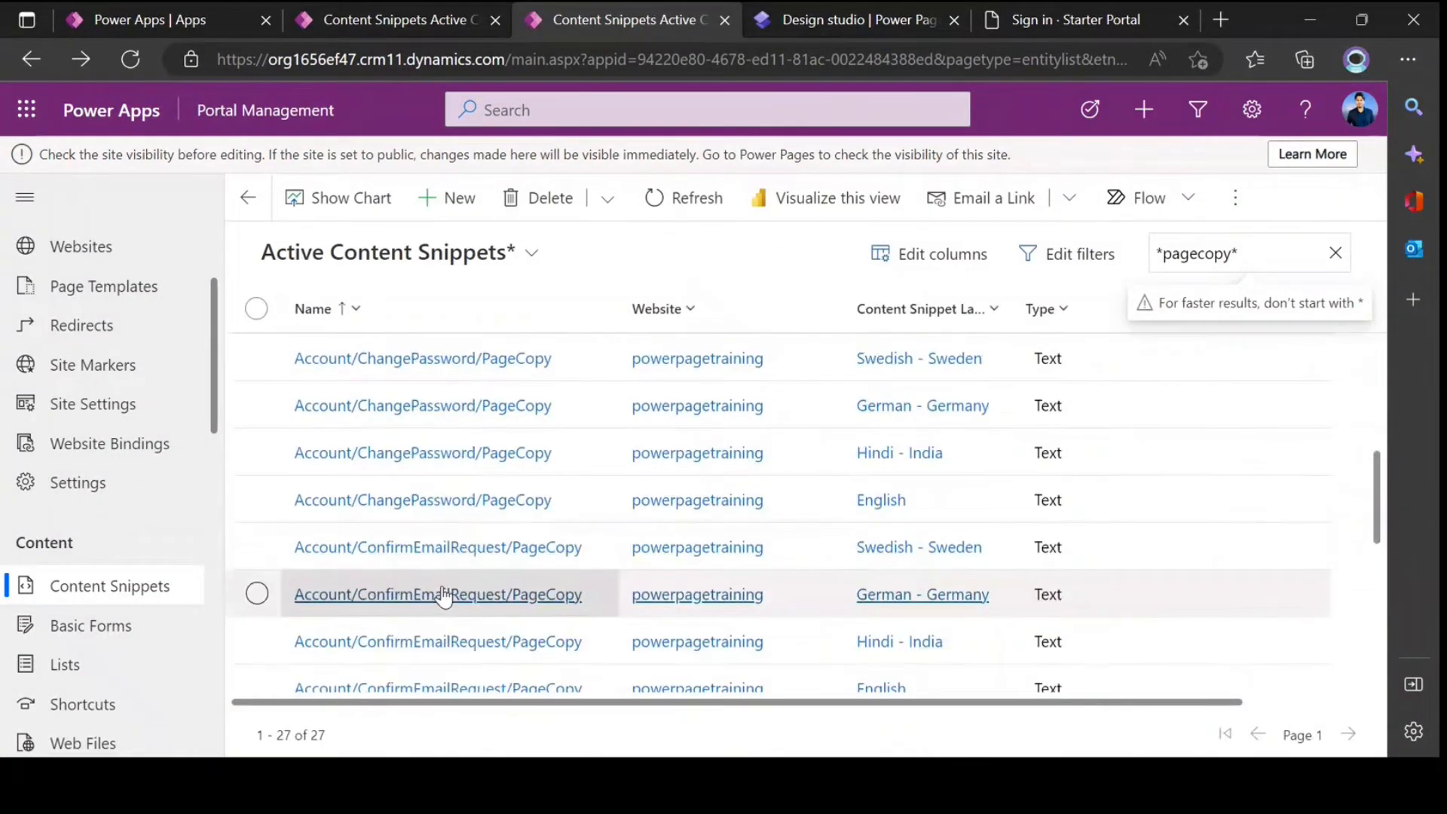
pyautogui.scroll(-5, 443, 601)
pyautogui.click(426, 482)
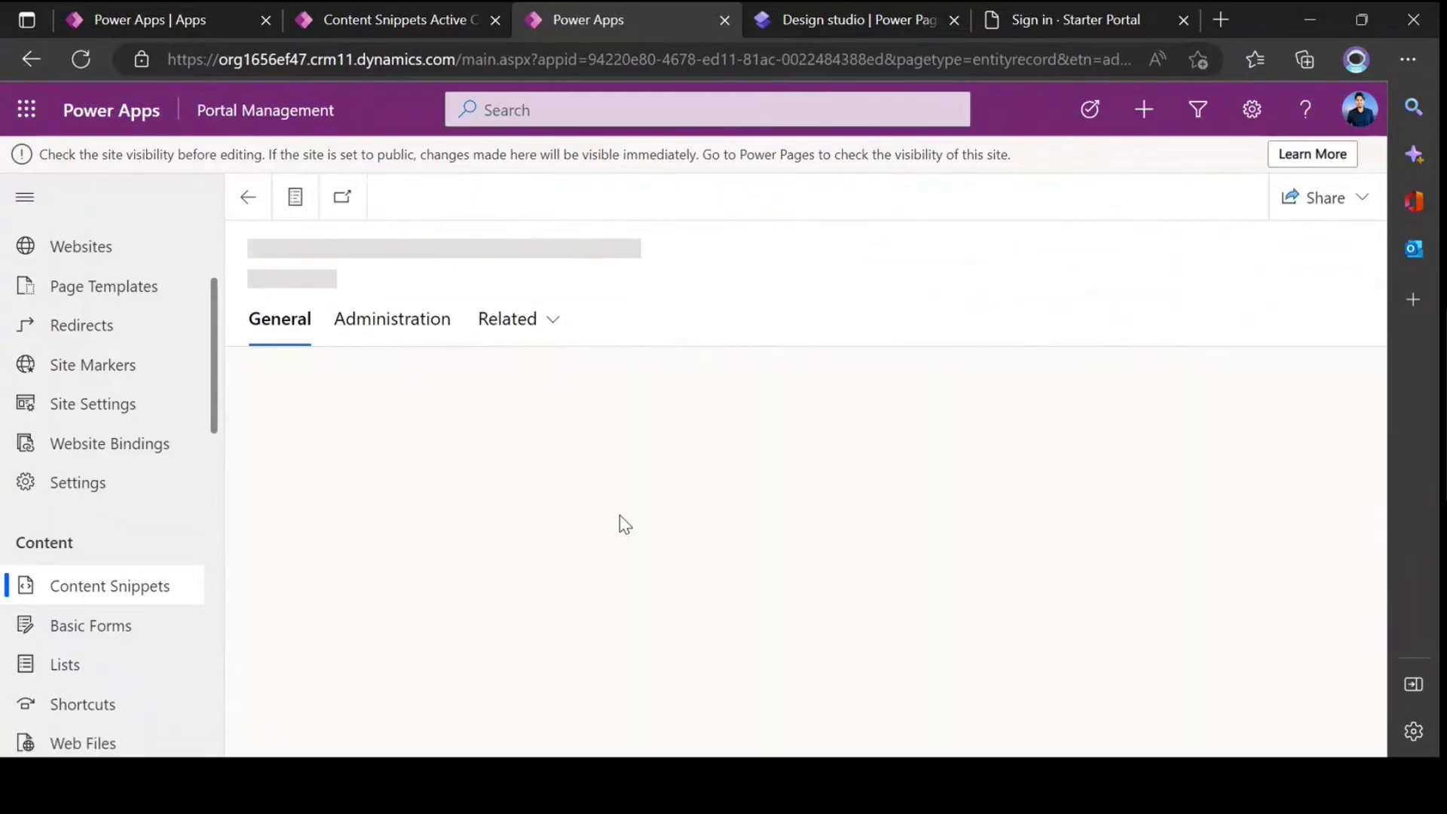
pyautogui.hotkey('alt', 'Tab')
pyautogui.click(356, 91)
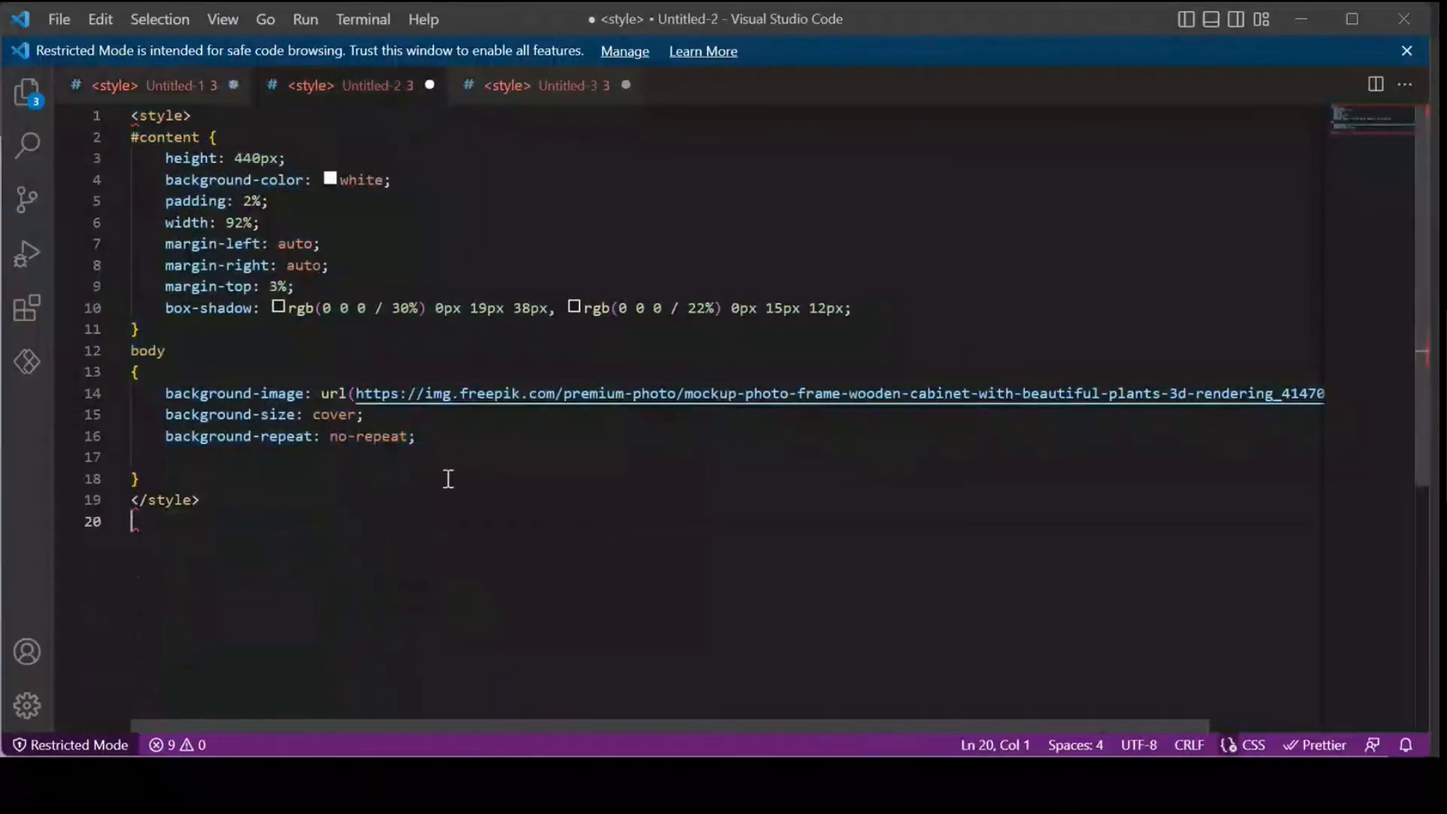
pyautogui.hotkey('ctrl', 'a')
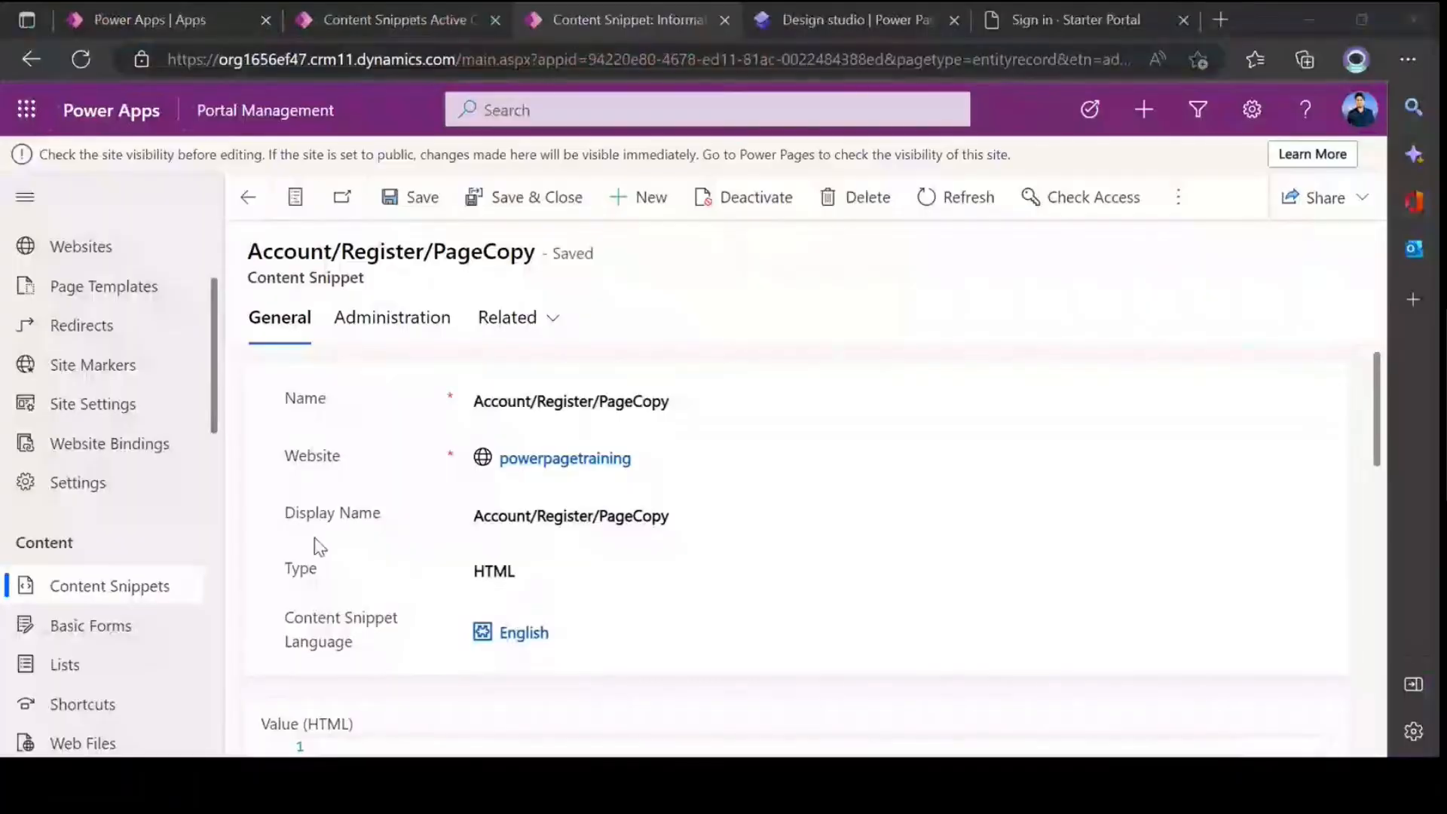
# Step: Paste the Untitled-2 style block into the HTML value of Account/Register/PageCopy, then save and close the record
pyautogui.scroll(-5, 520, 709)
pyautogui.click(472, 597)
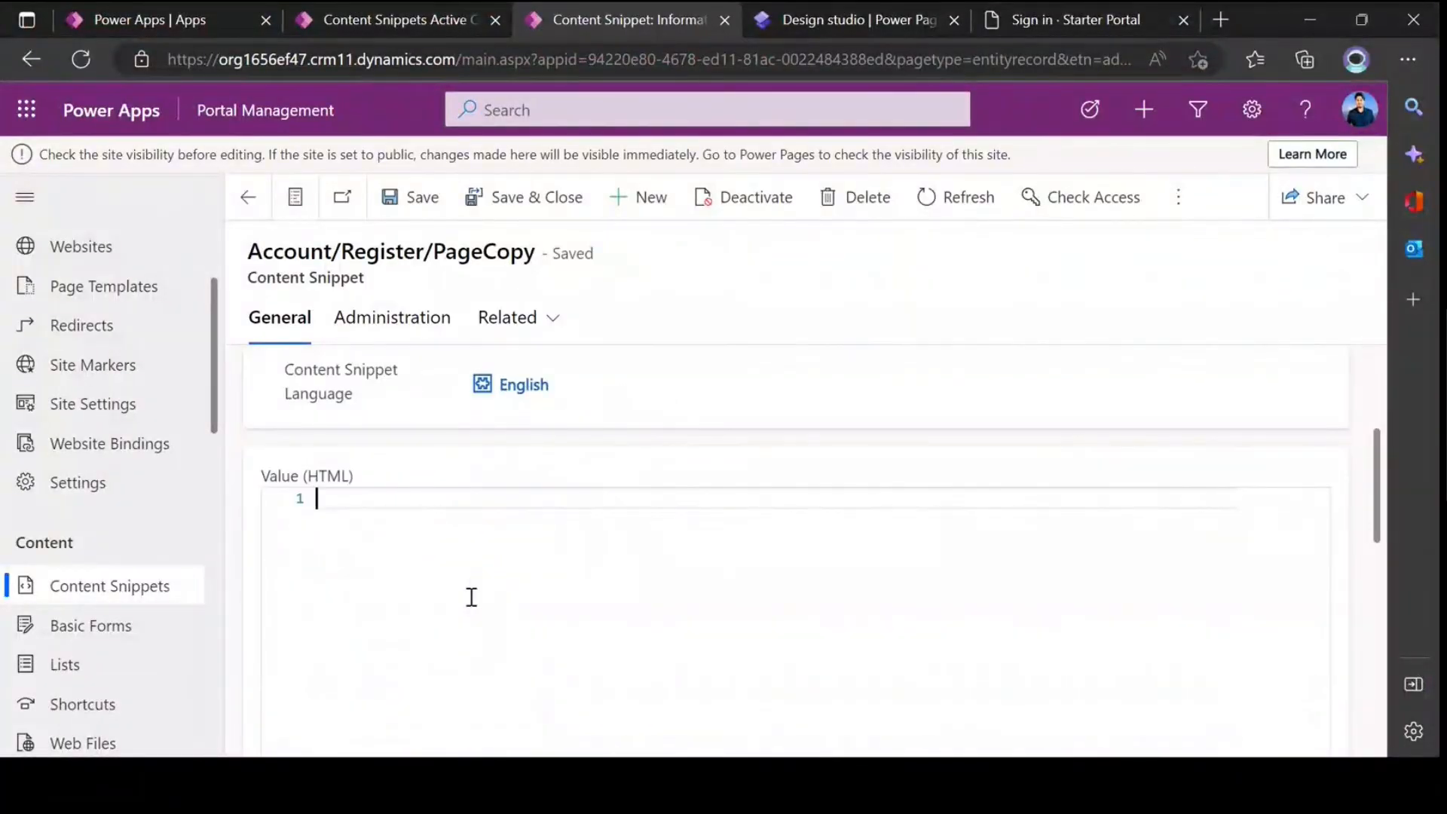
pyautogui.hotkey('ctrl', 'v')
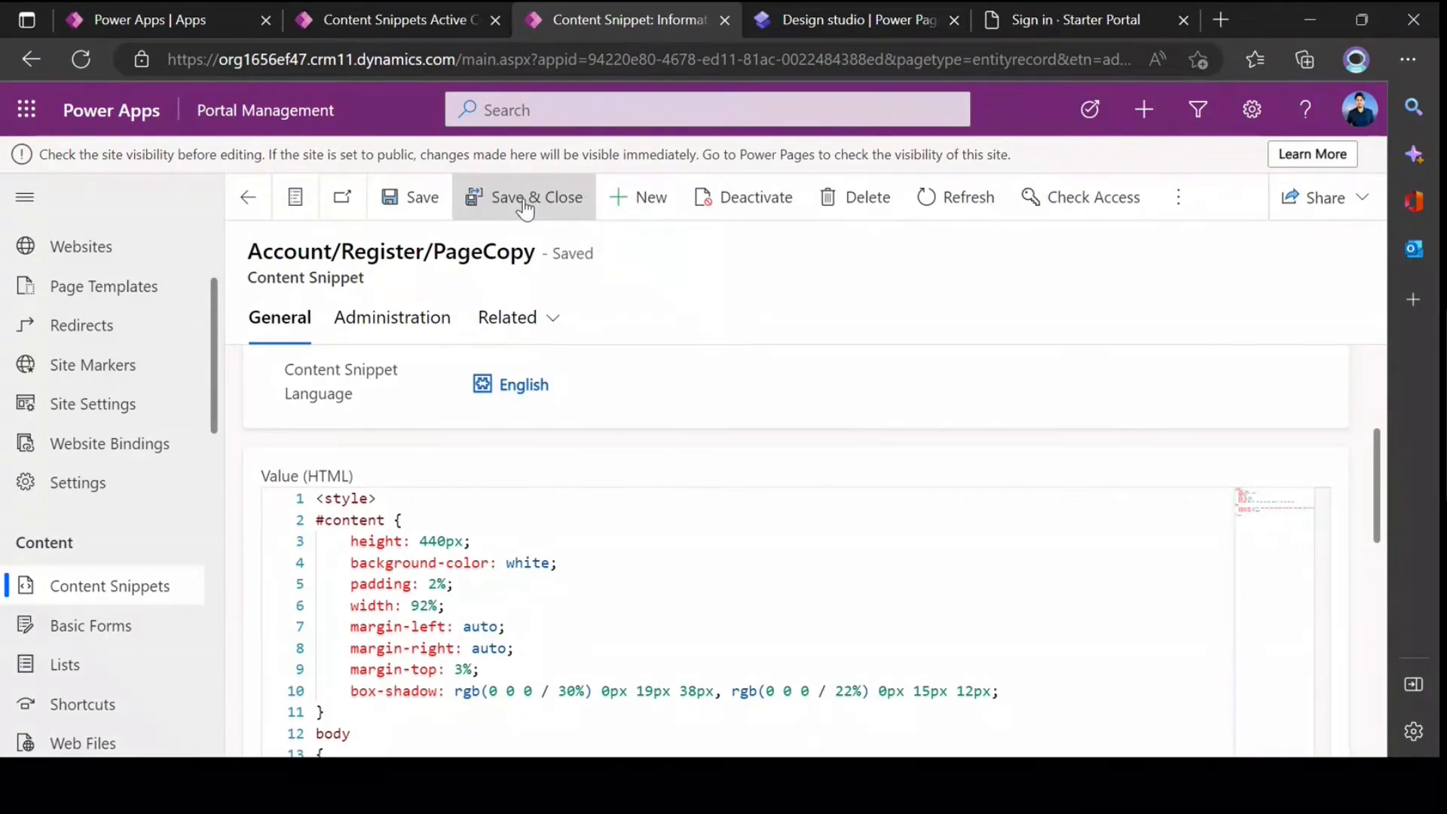
pyautogui.click(525, 209)
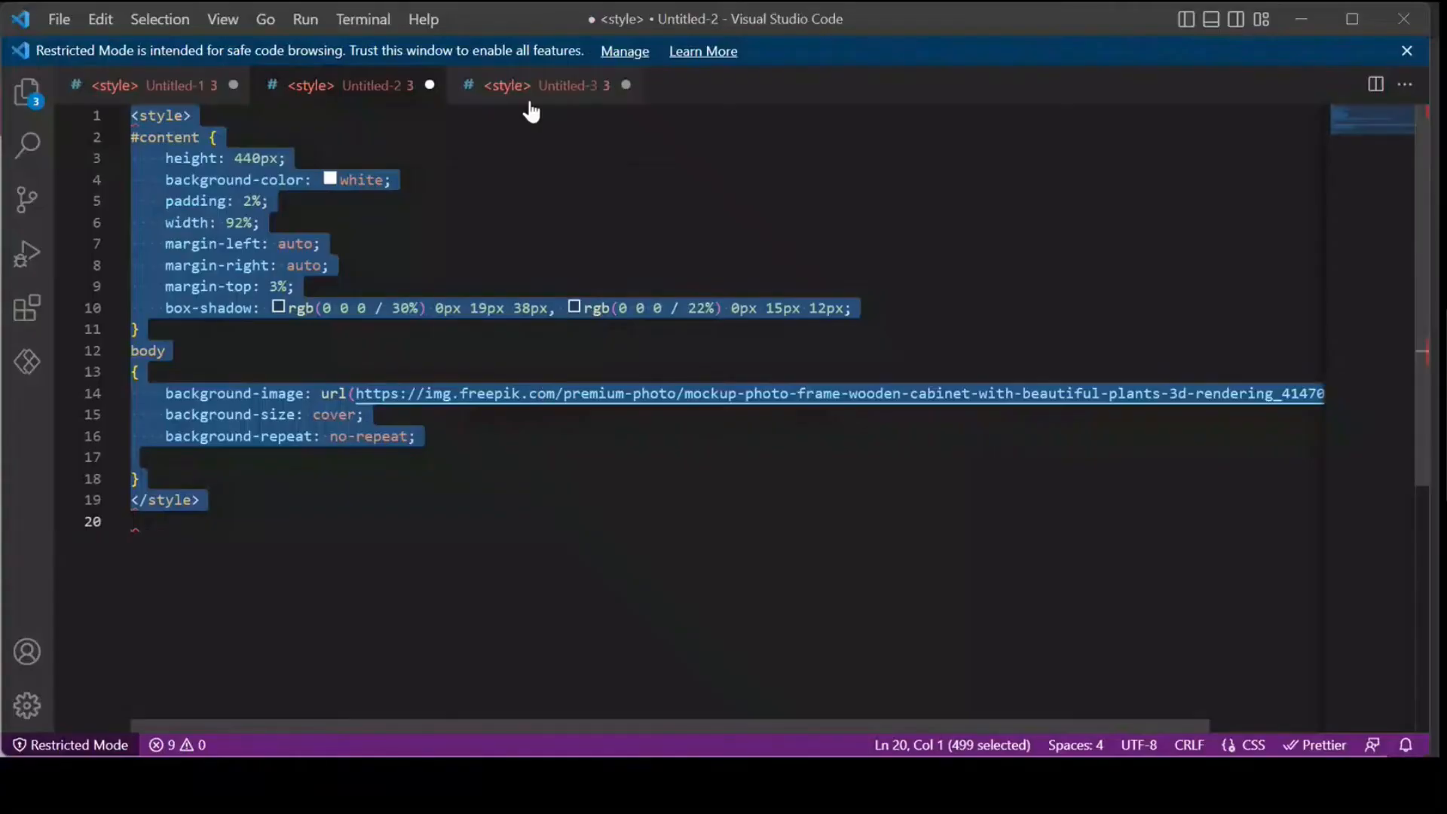
# Step: Copy the entire style block from Untitled-3 and switch back to the content snippets list in the browser
pyautogui.click(530, 94)
pyautogui.hotkey('ctrl', 'a')
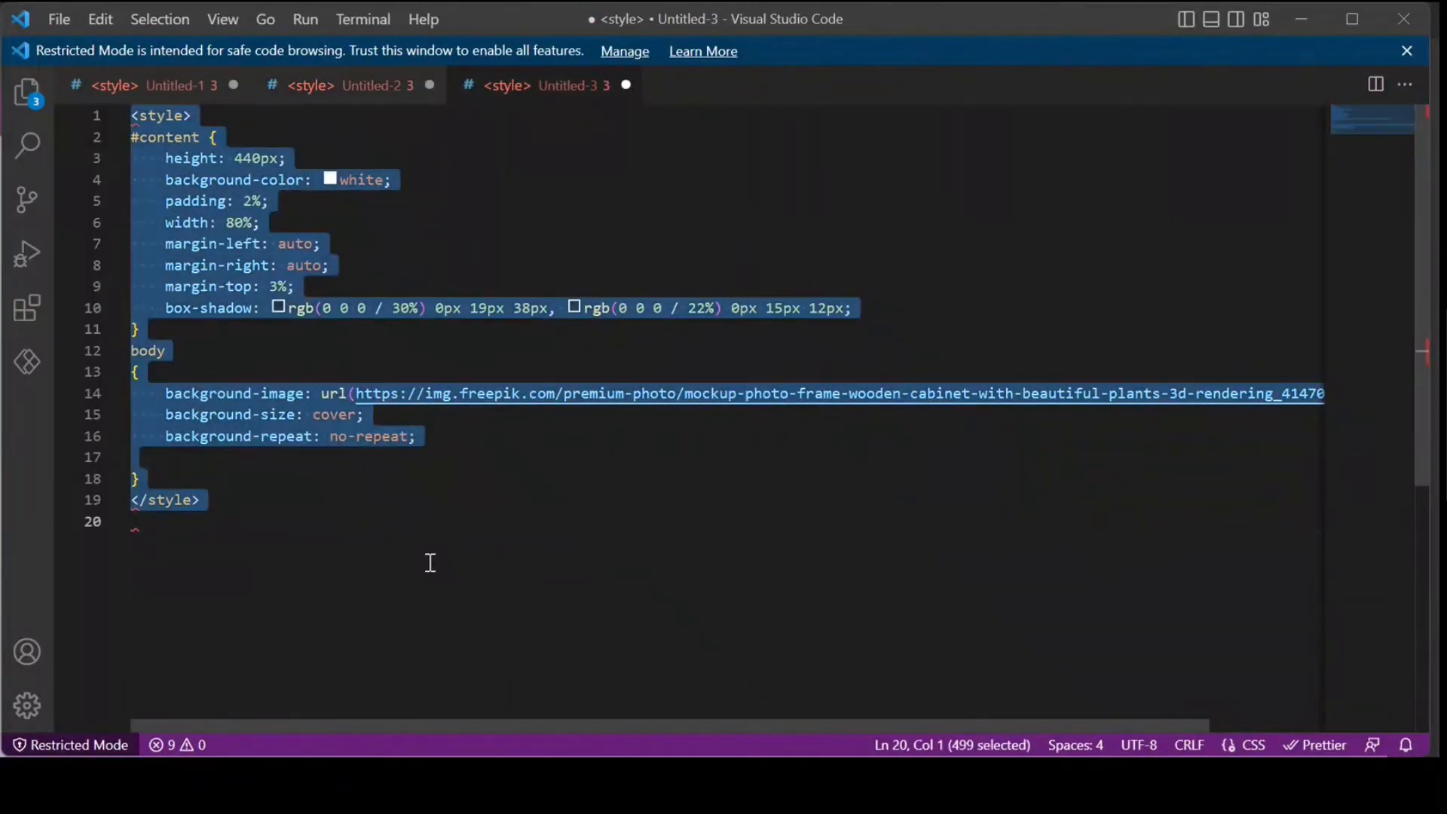
pyautogui.click(411, 501)
pyautogui.press('Up')
pyautogui.press('Up')
pyautogui.press('Up')
pyautogui.press('Up')
pyautogui.press('Up')
pyautogui.press('Up')
pyautogui.press('Up')
pyautogui.press('Up')
pyautogui.press('Up')
pyautogui.press('Up')
pyautogui.press('Up')
pyautogui.press('Up')
pyautogui.press('Up')
pyautogui.press('Up')
pyautogui.press('Up')
pyautogui.press('Up')
pyautogui.press('Up')
pyautogui.hotkey('ctrl', 'a')
pyautogui.hotkey('alt', 'Tab')
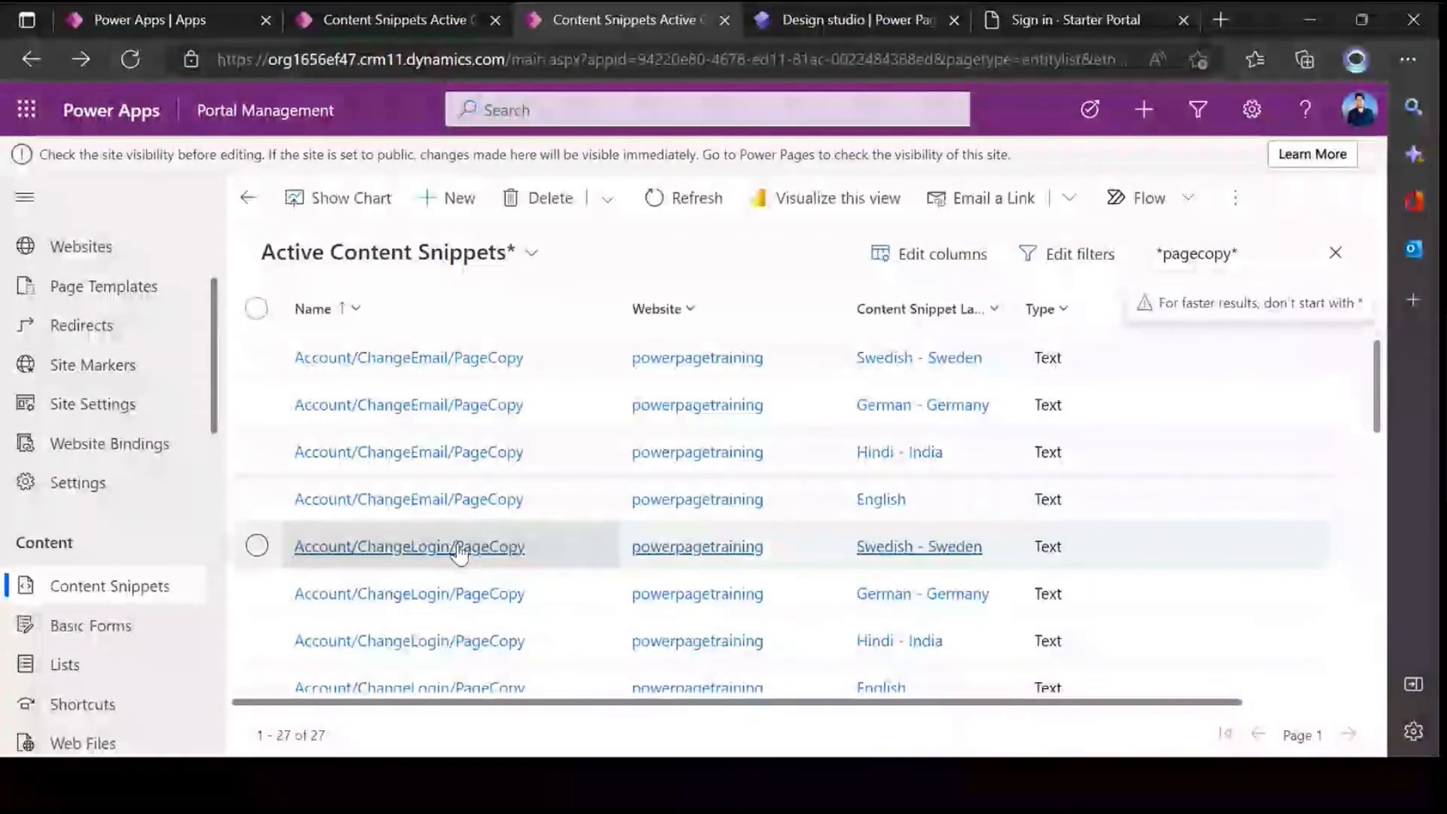
# Step: Paste the Untitled-3 style block into the HTML value of the English Account/RedeemInvitation/PageCopy snippet, then save and close the record
pyautogui.scroll(-3, 461, 497)
pyautogui.scroll(-2, 463, 493)
pyautogui.scroll(-1, 461, 528)
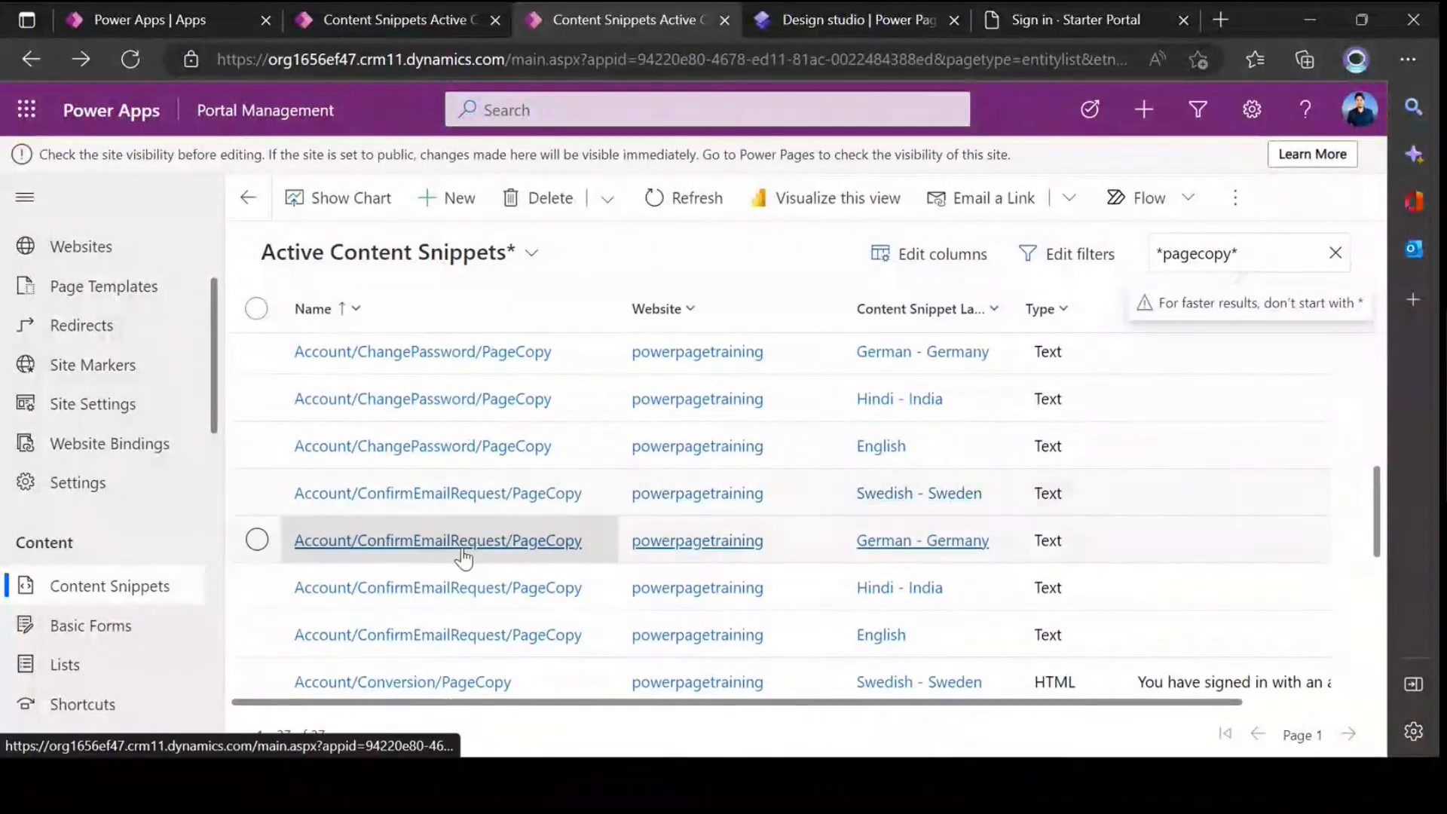
pyautogui.scroll(-4, 458, 557)
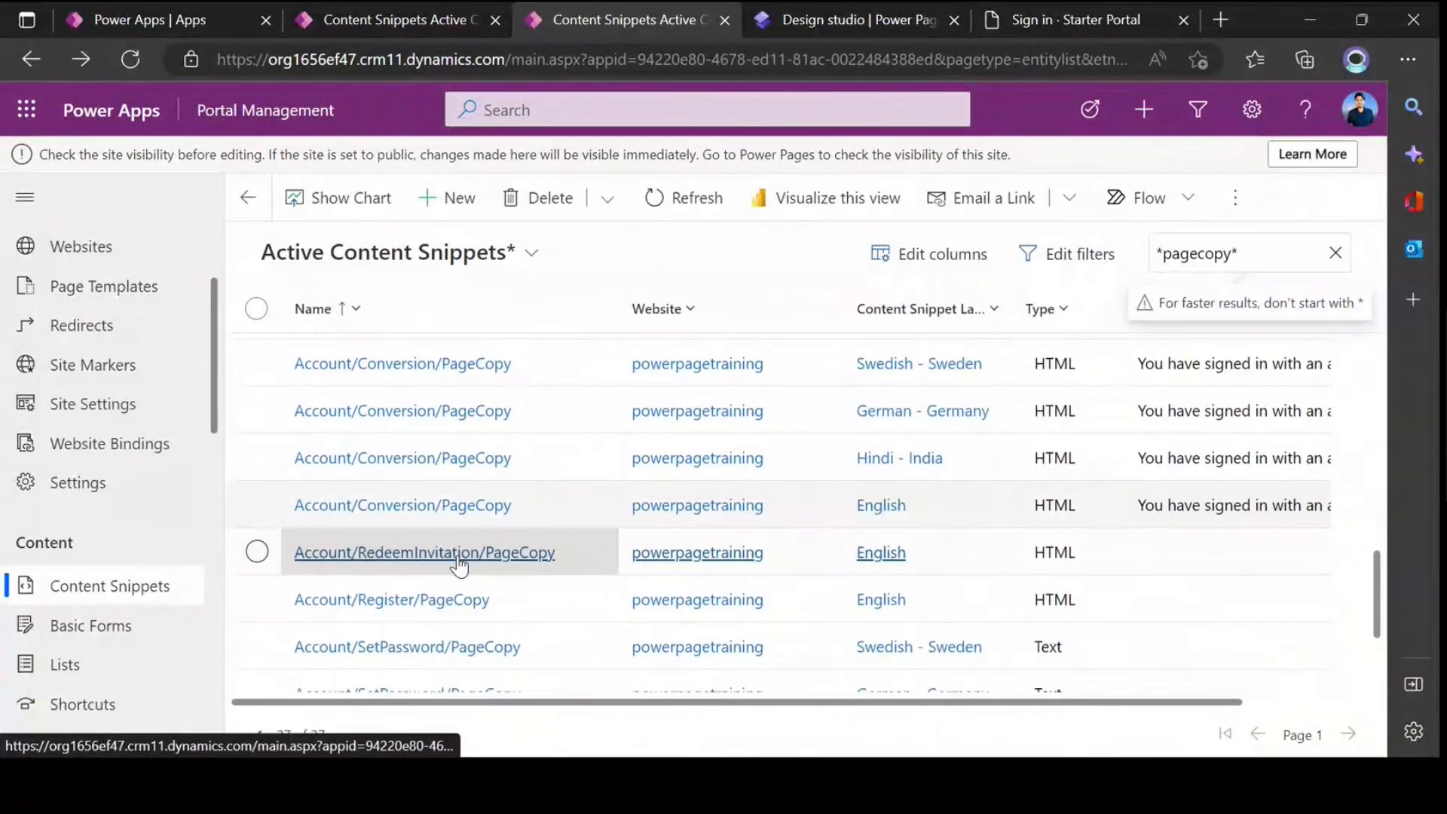
pyautogui.click(460, 556)
pyautogui.scroll(-3, 542, 571)
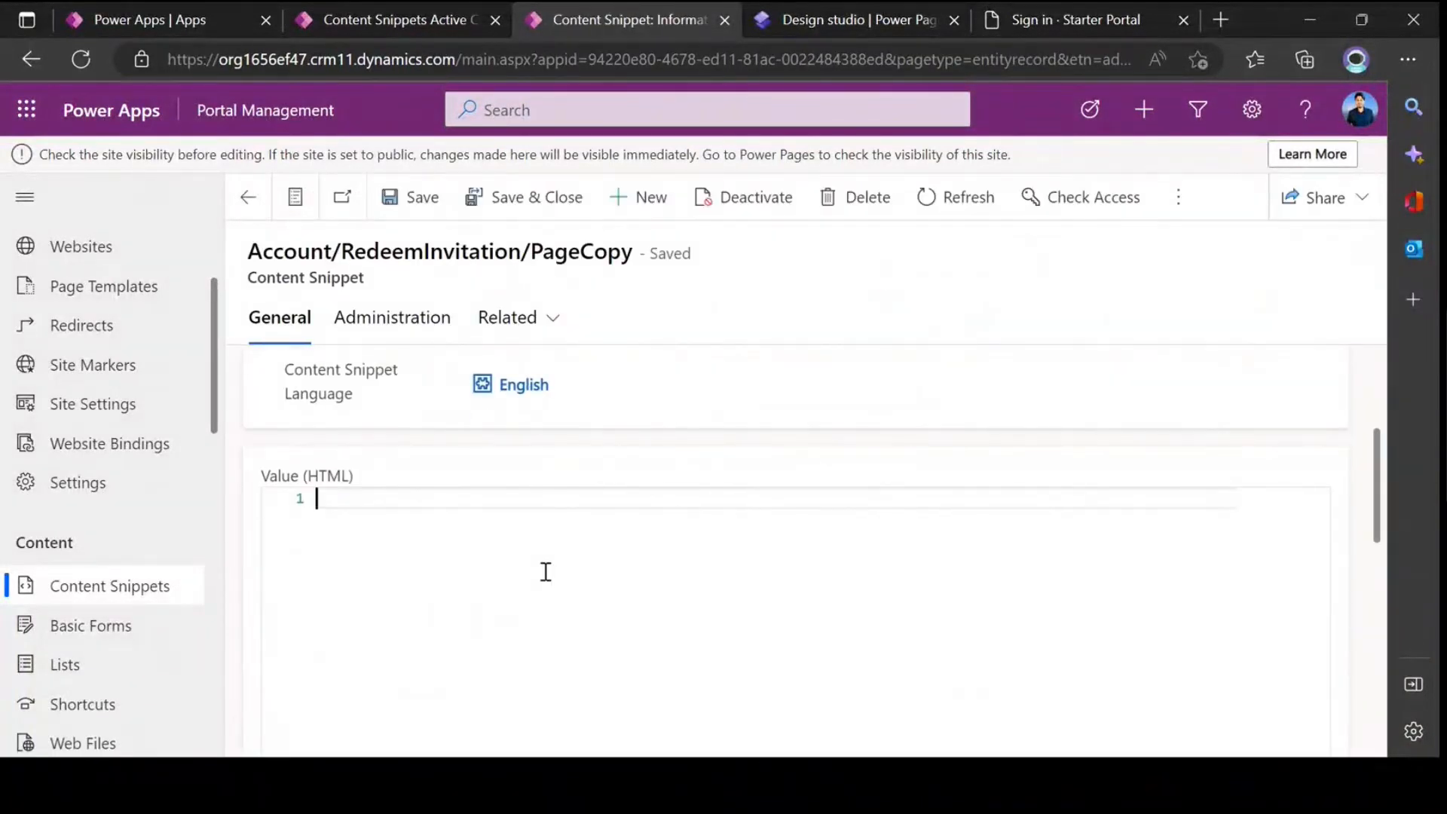
pyautogui.scroll(5, 545, 573)
pyautogui.click(536, 196)
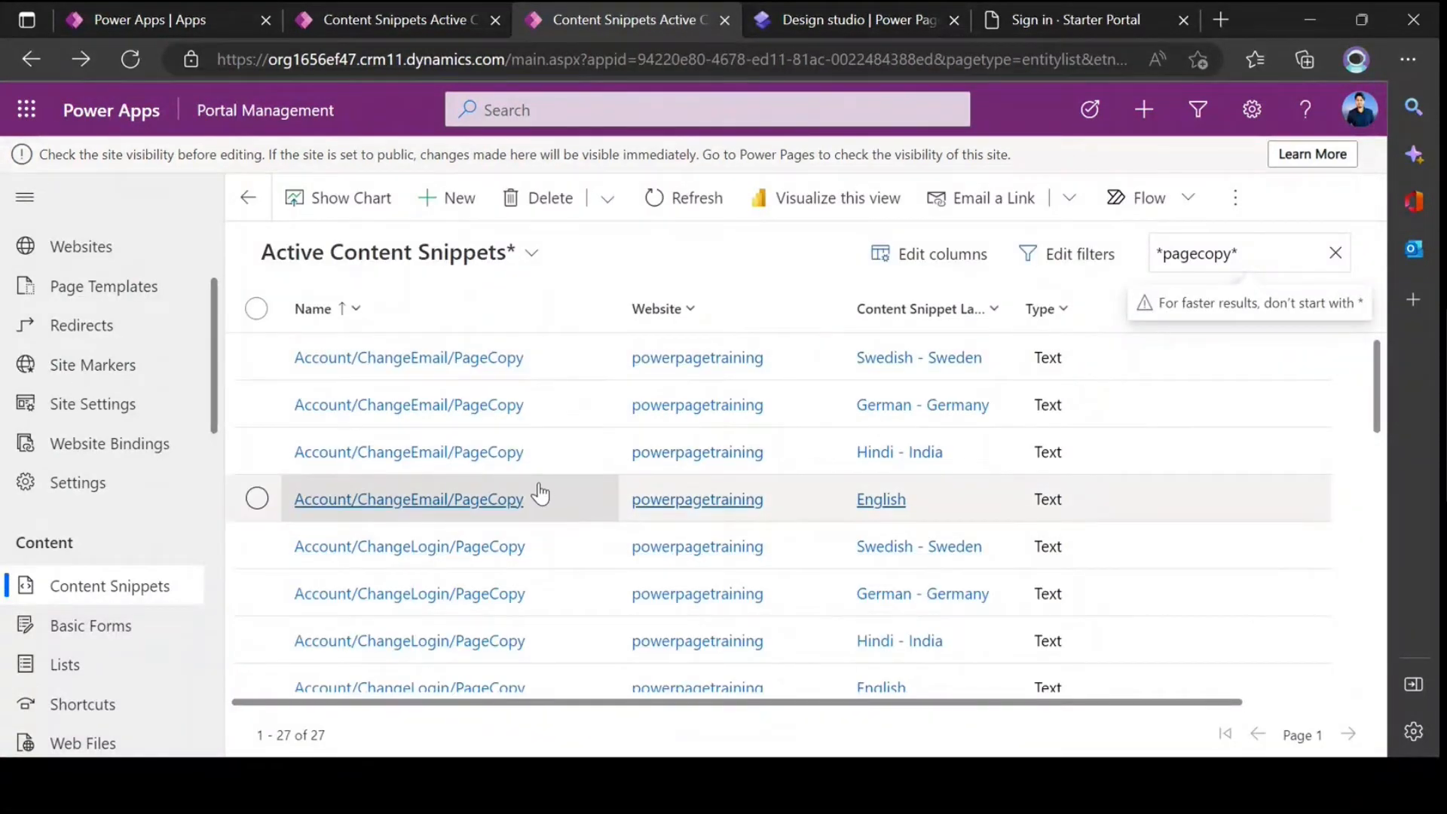
# Step: Reload the portal's sign-in page and look over its styling from header to footer
pyautogui.click(851, 25)
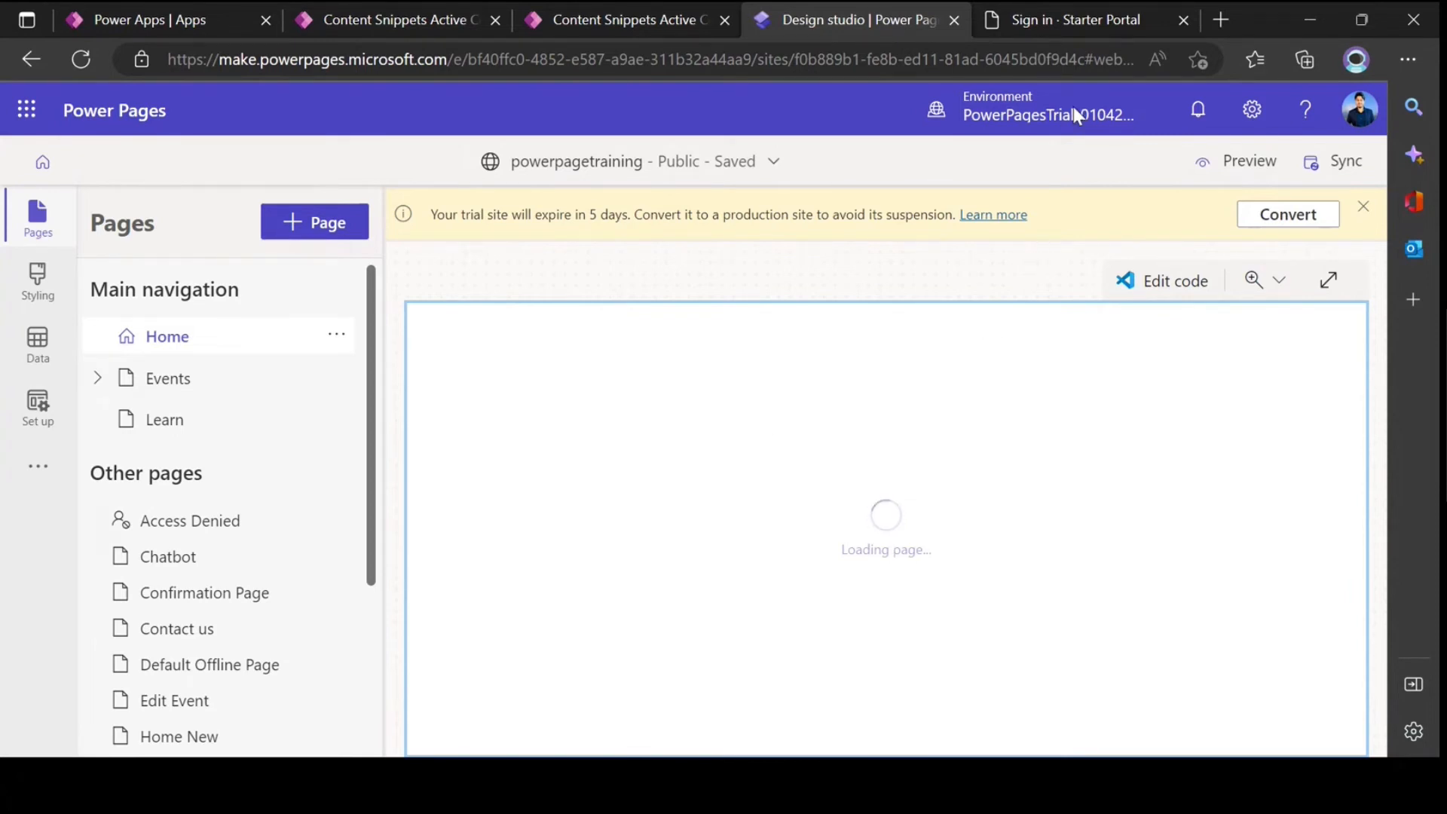
pyautogui.click(1034, 20)
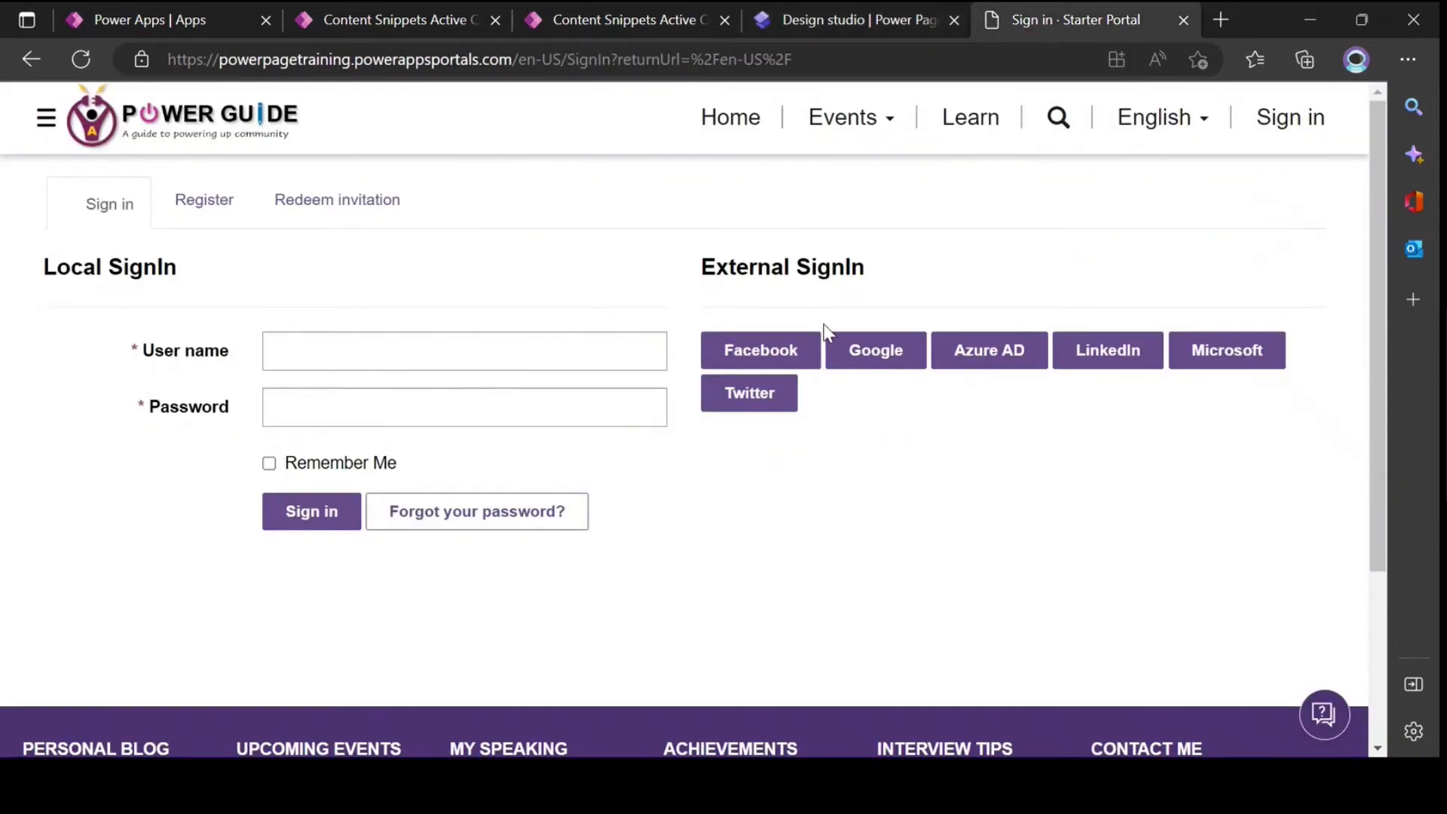
pyautogui.press('F5')
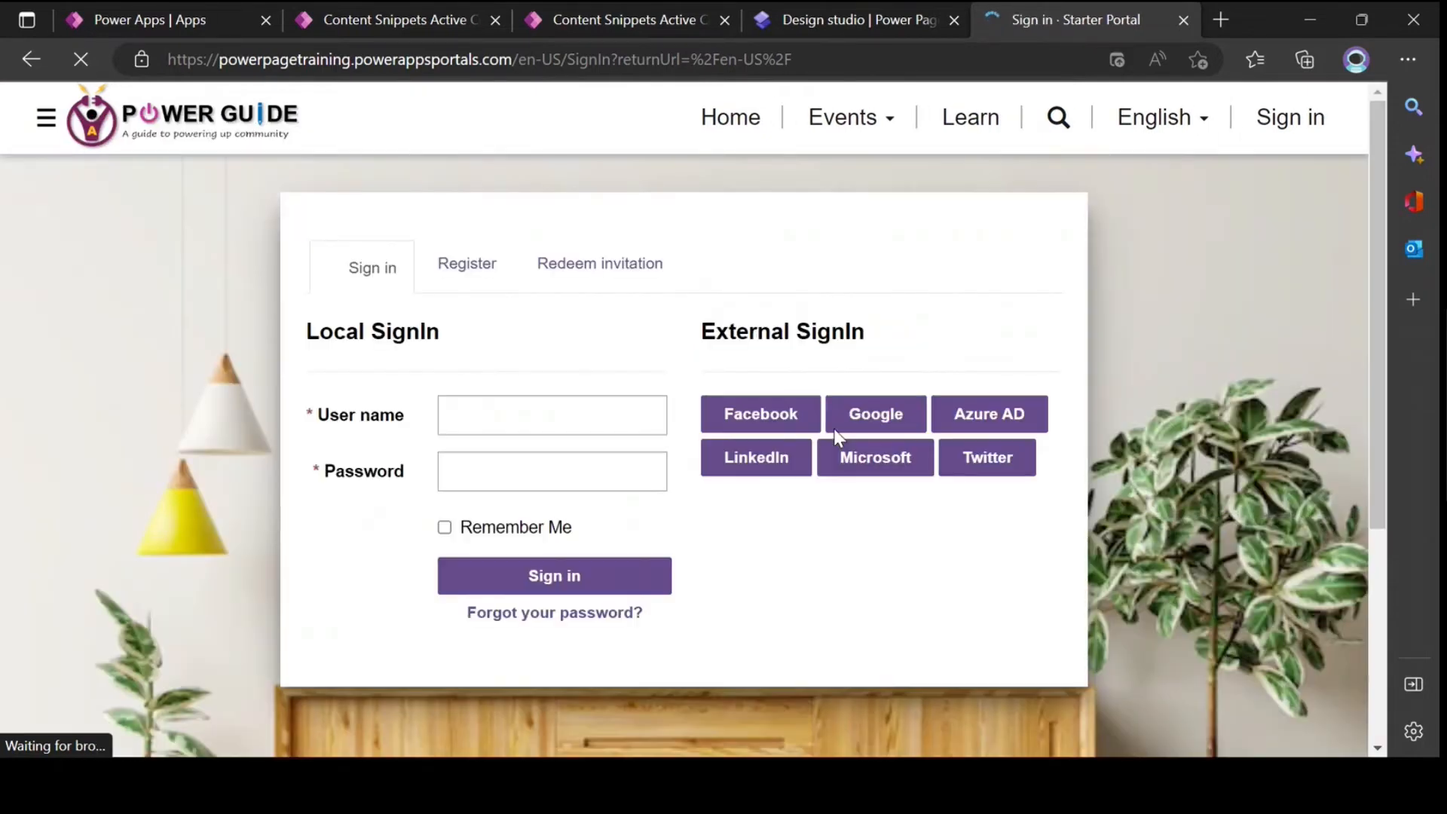
pyautogui.scroll(-5, 1171, 451)
pyautogui.scroll(5, 1172, 454)
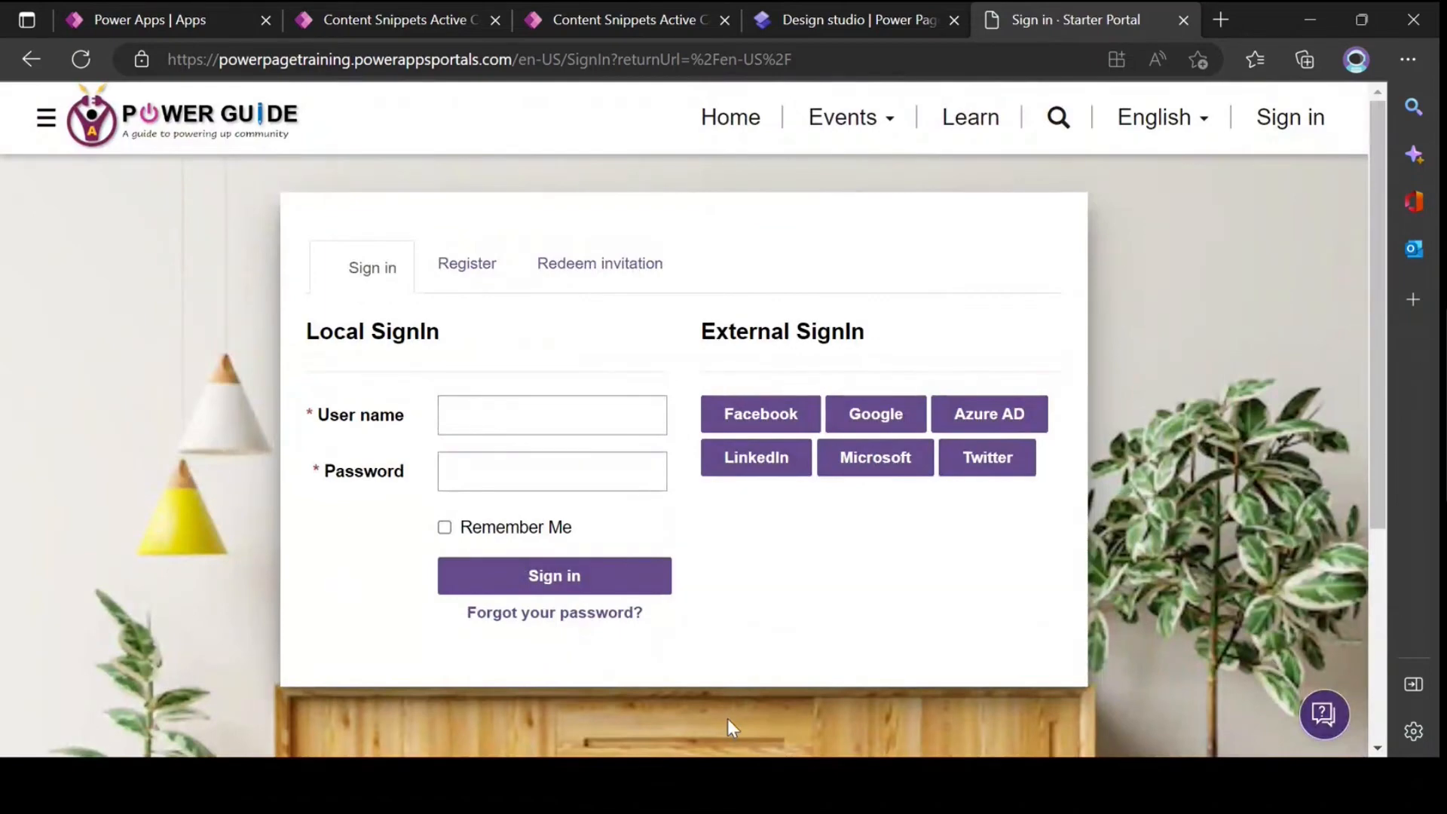
# Step: Open the English Account/SignIn/PageCopy snippet to view its HTML value, then return to the portal's sign-in page
pyautogui.click(597, 11)
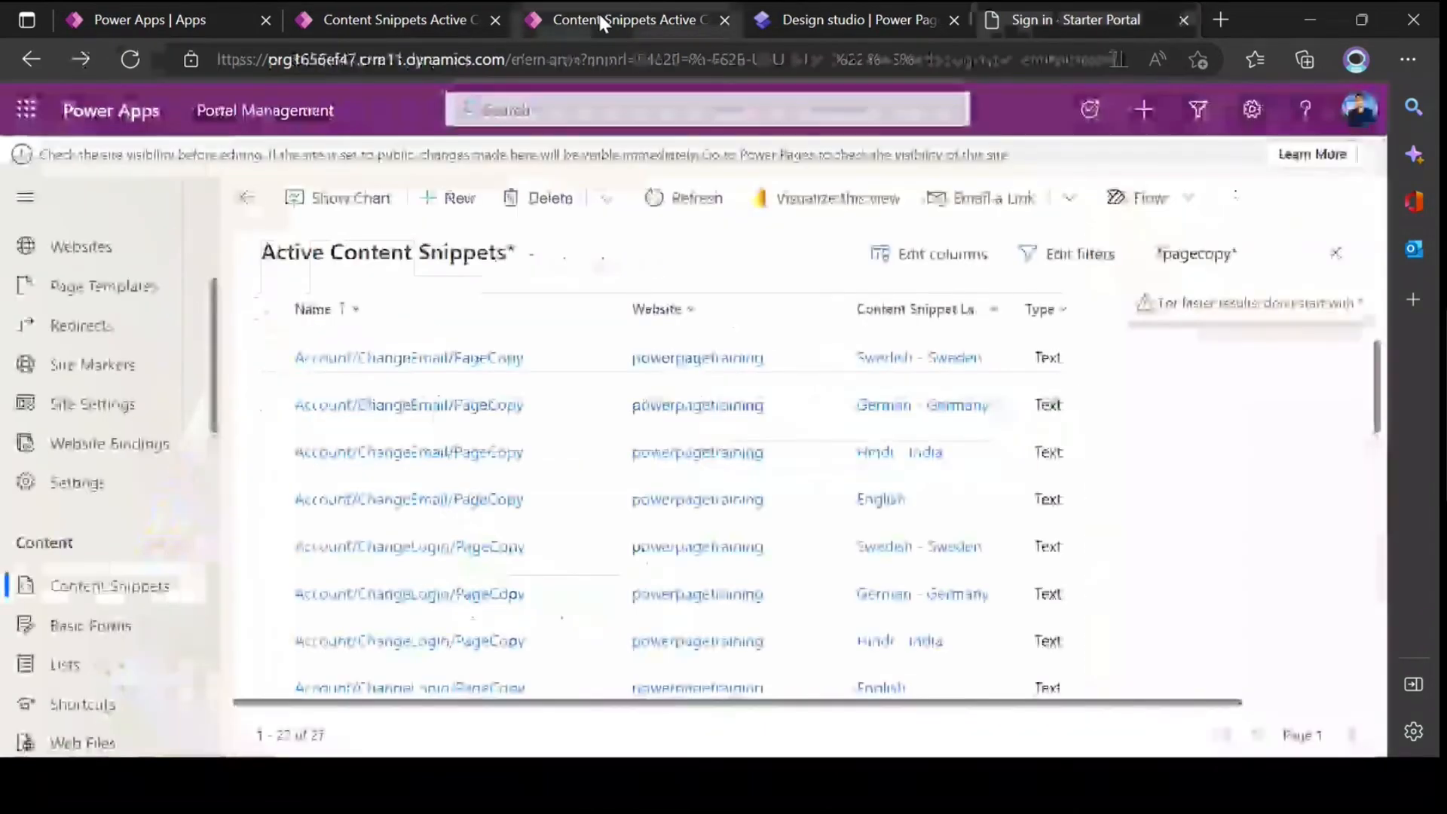
pyautogui.scroll(-5, 533, 475)
pyautogui.click(387, 671)
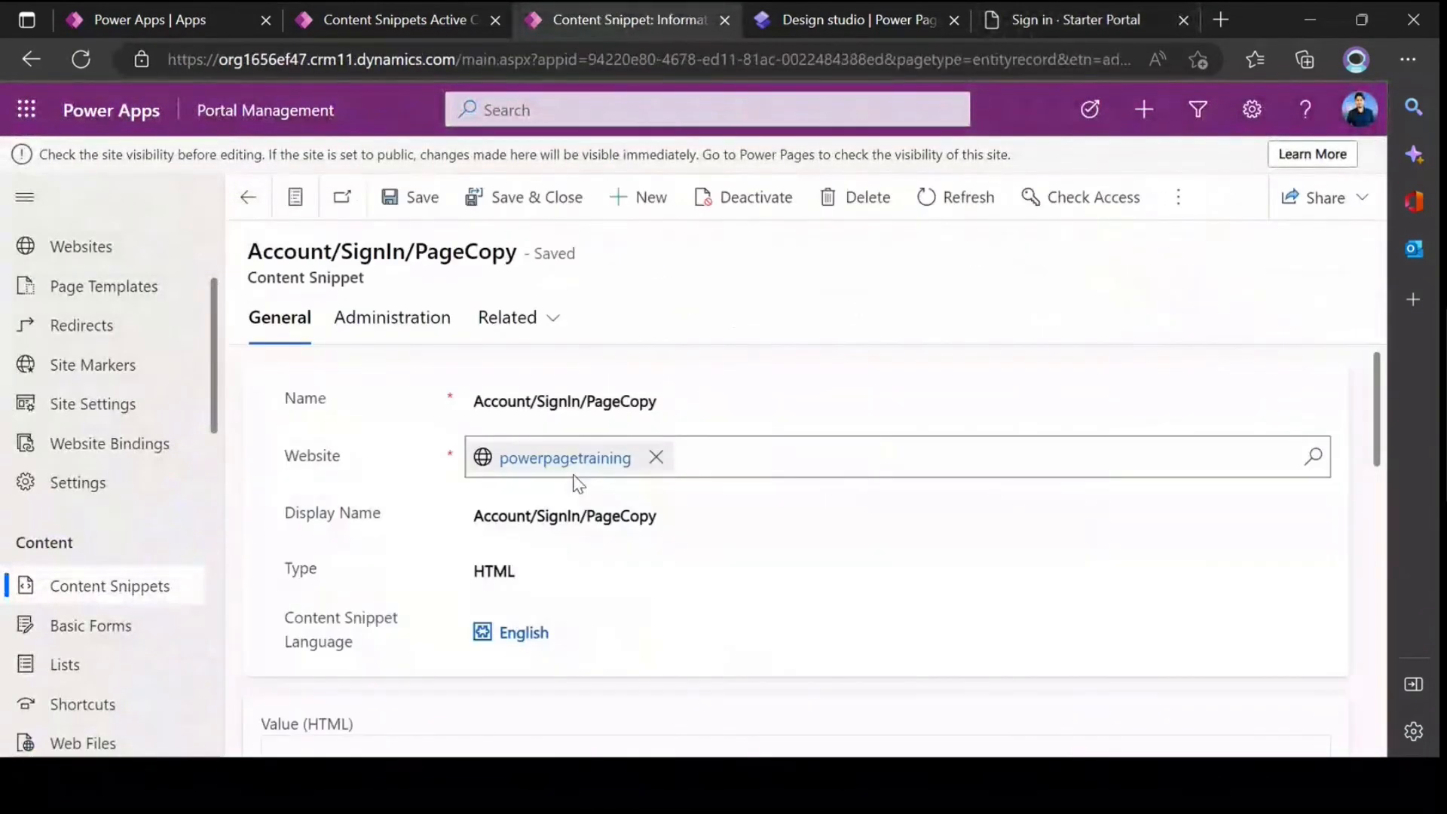
pyautogui.scroll(-4, 575, 482)
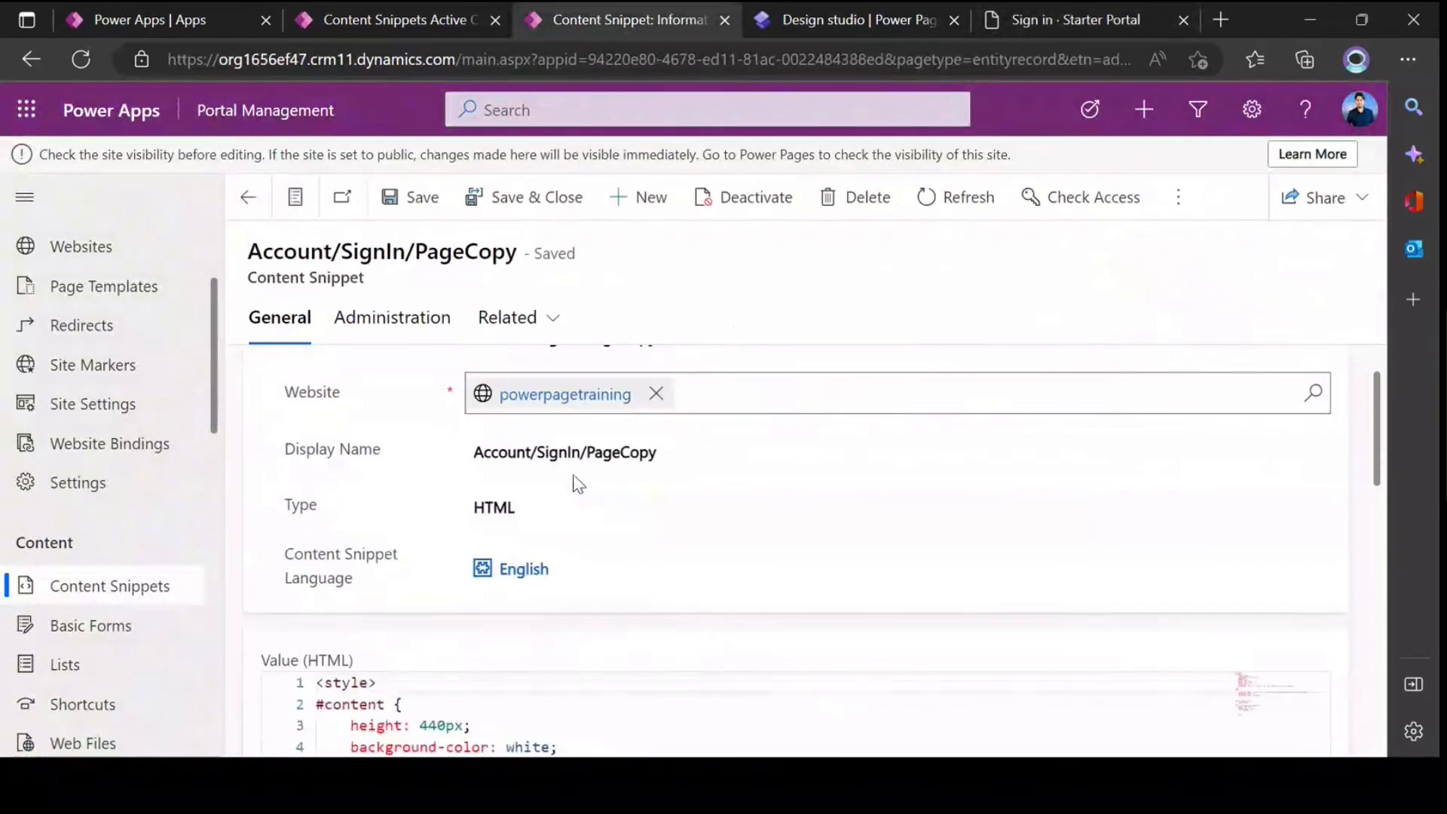
pyautogui.click(888, 23)
pyautogui.click(1119, 23)
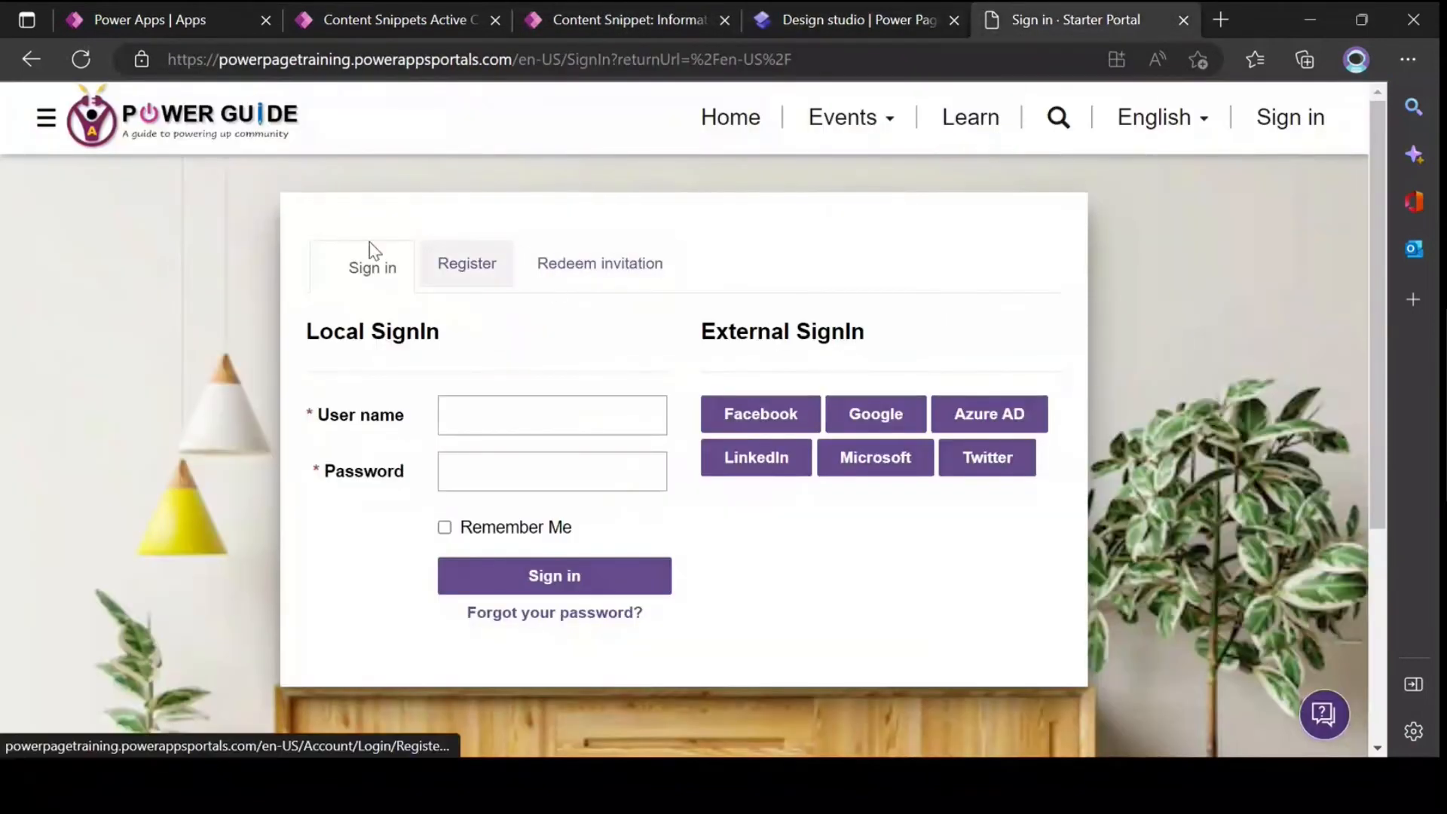
# Step: Inspect the sign-in page's content div in the developer tools with device emulation off and examine its #content style rules
pyautogui.rightClick(302, 240)
pyautogui.click(361, 737)
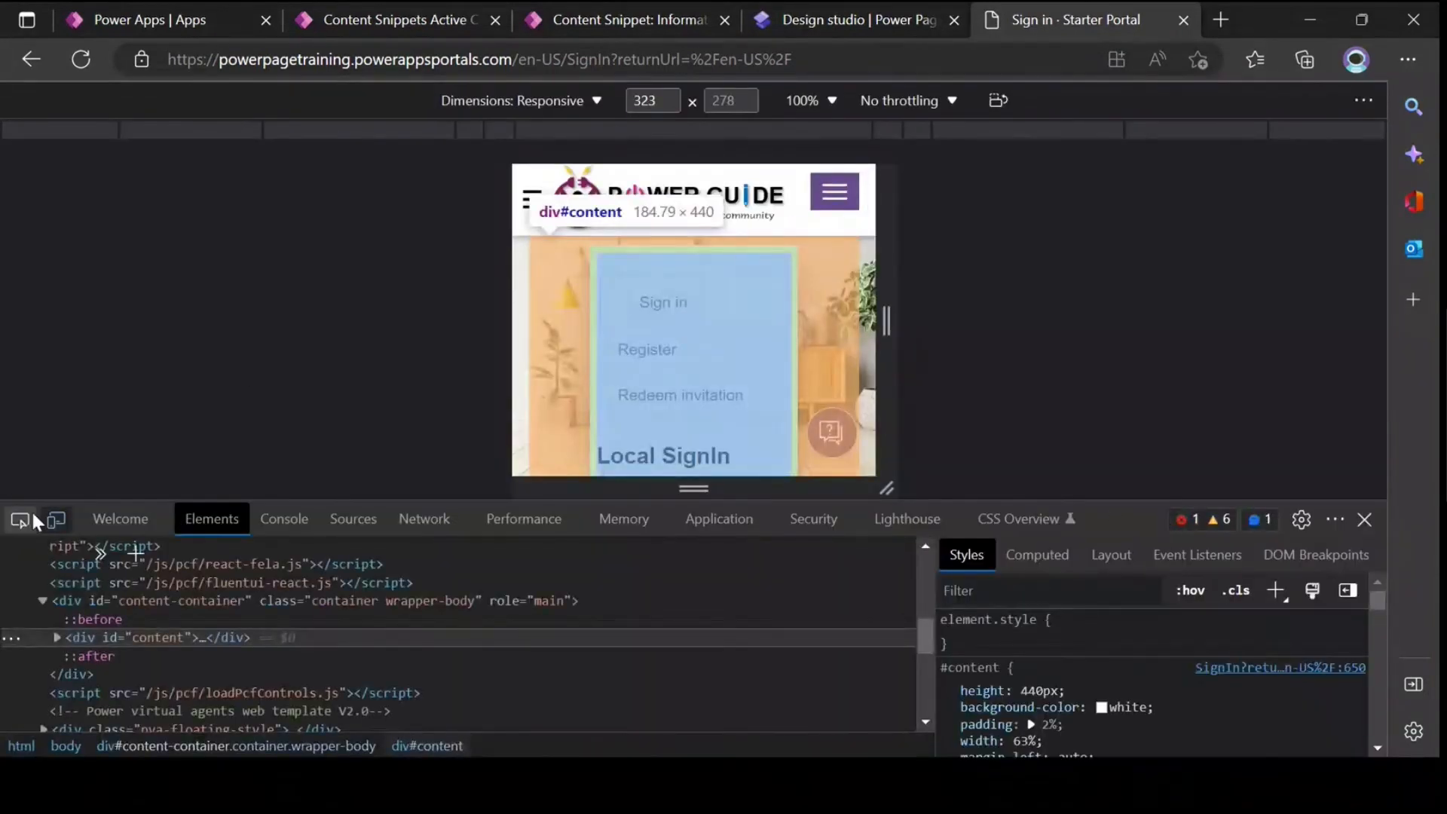
pyautogui.click(55, 519)
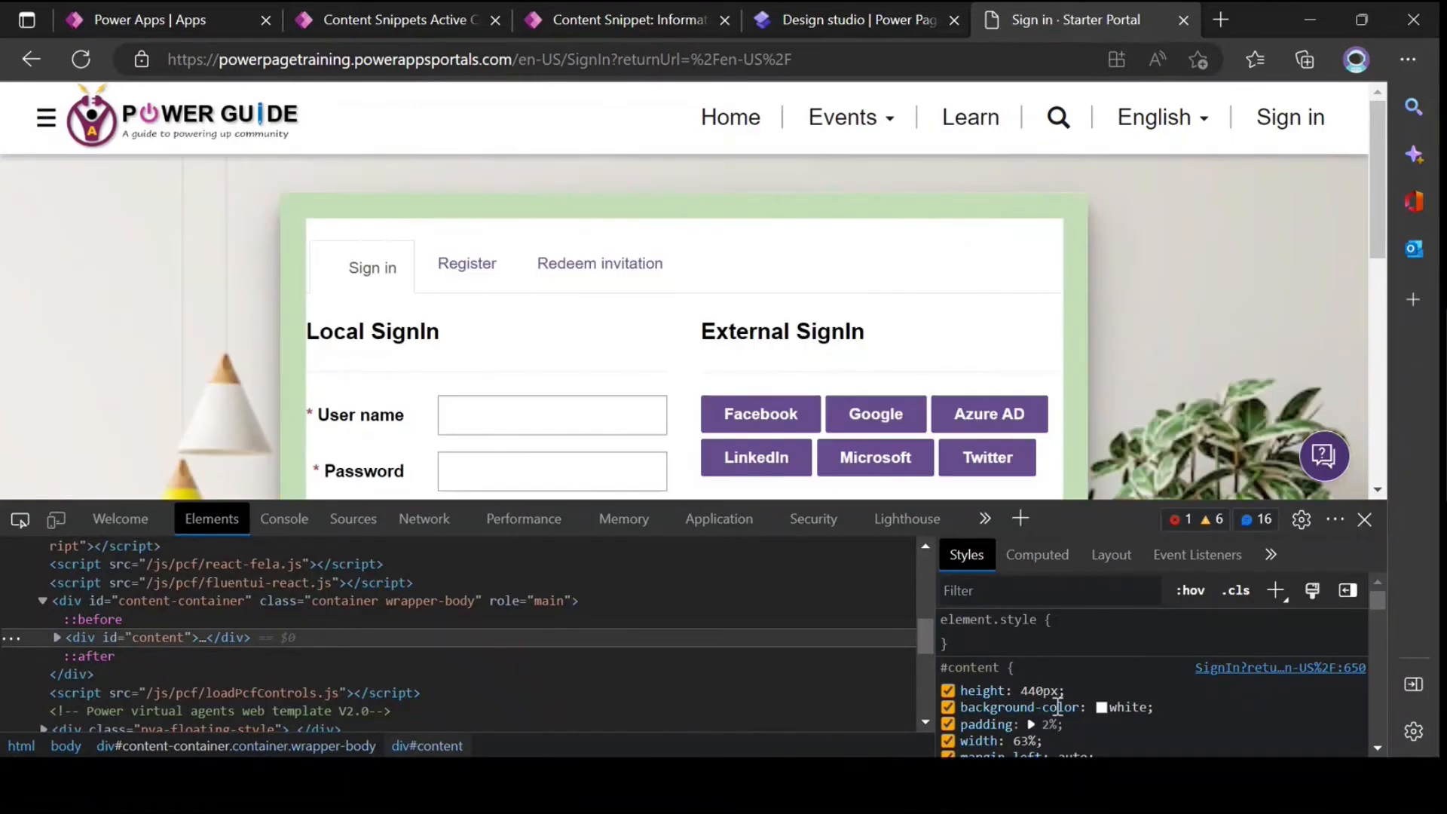
pyautogui.moveTo(1092, 500); pyautogui.dragTo(1094, 427)
pyautogui.scroll(-1, 1078, 616)
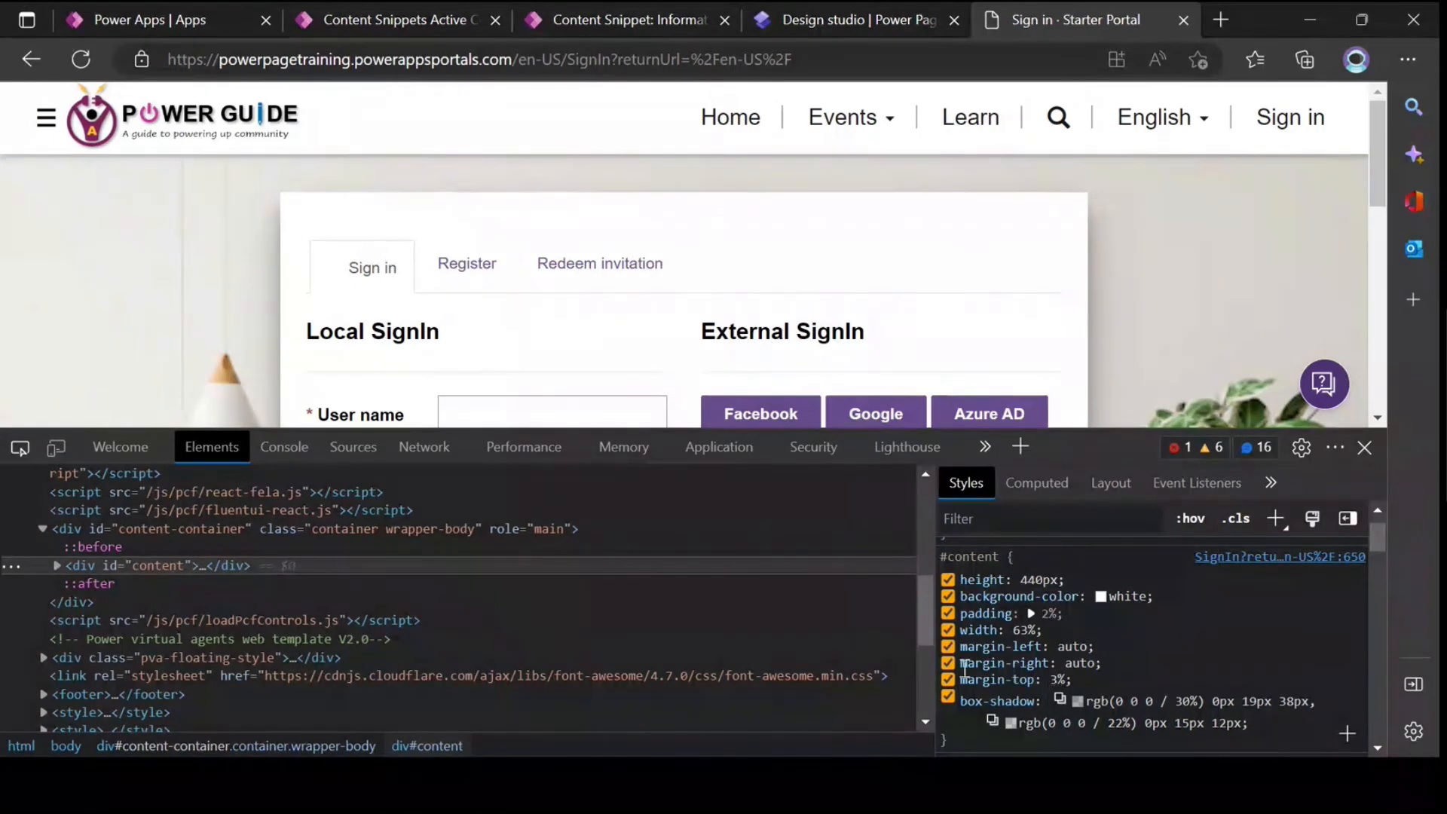
pyautogui.scroll(1, 1040, 618)
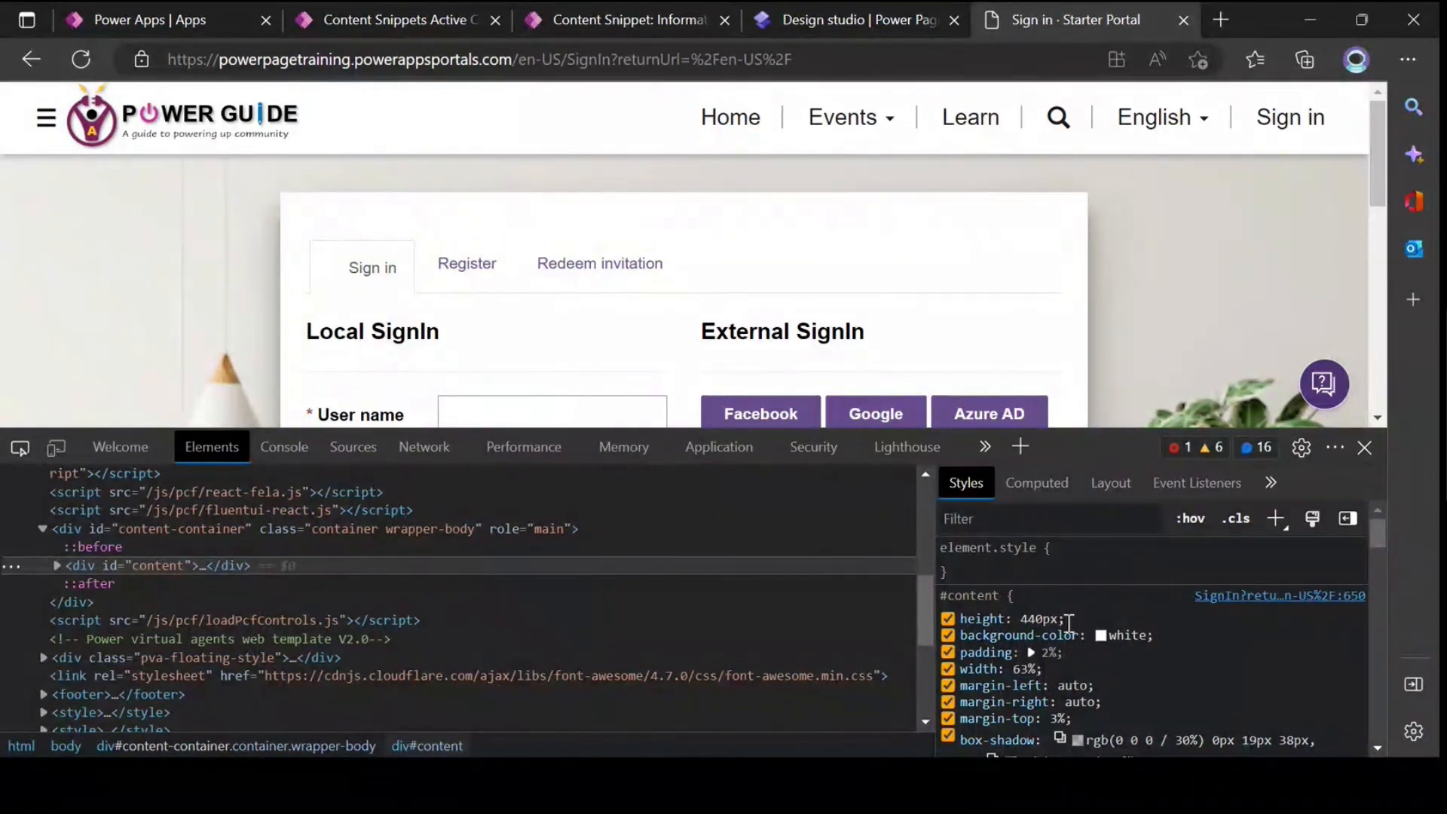
pyautogui.moveTo(1128, 428); pyautogui.dragTo(1115, 499)
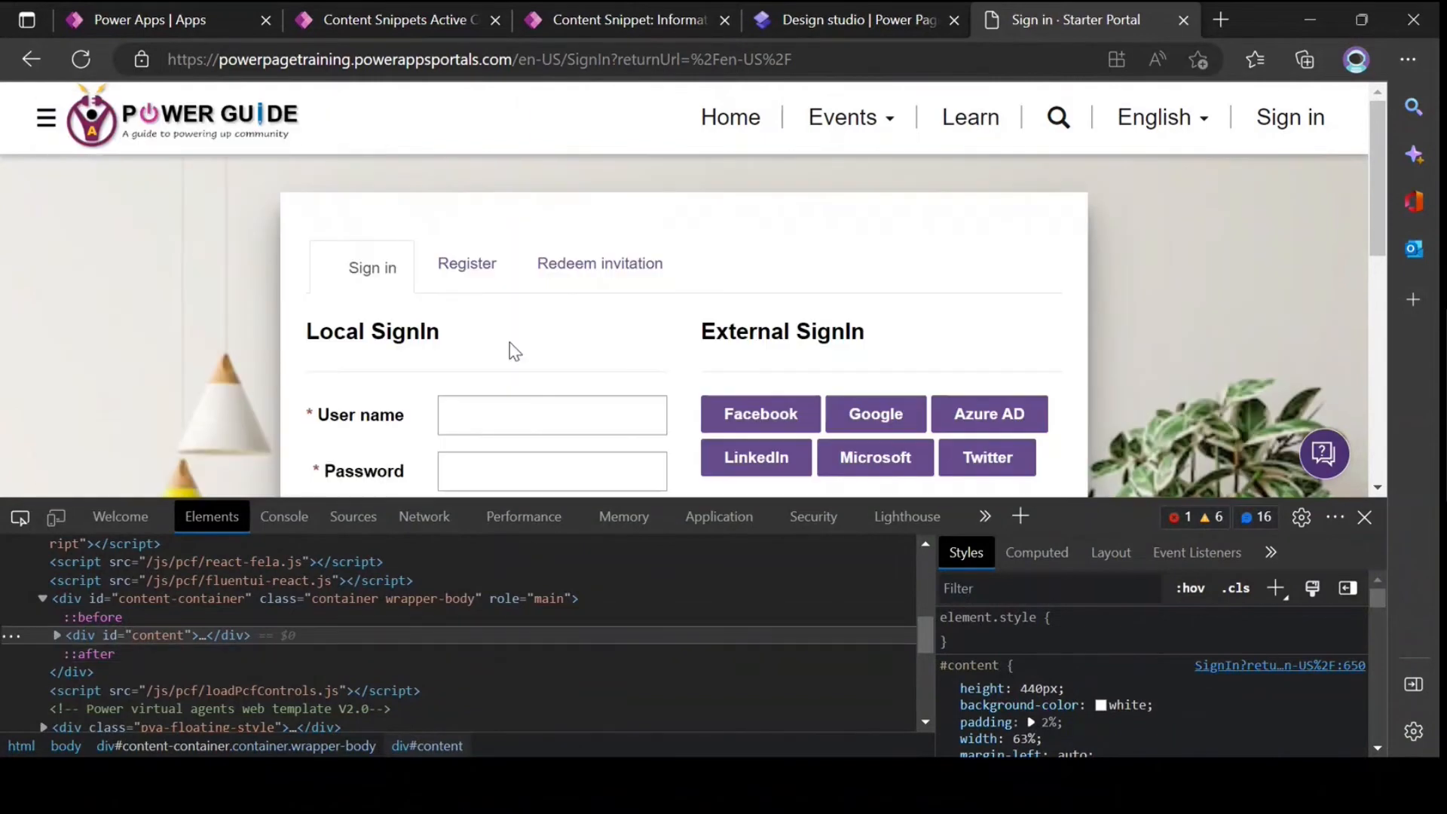
# Step: Inspect the page's body element and its background image style rules, then close the developer tools
pyautogui.scroll(-1, 514, 351)
pyautogui.scroll(-4, 515, 351)
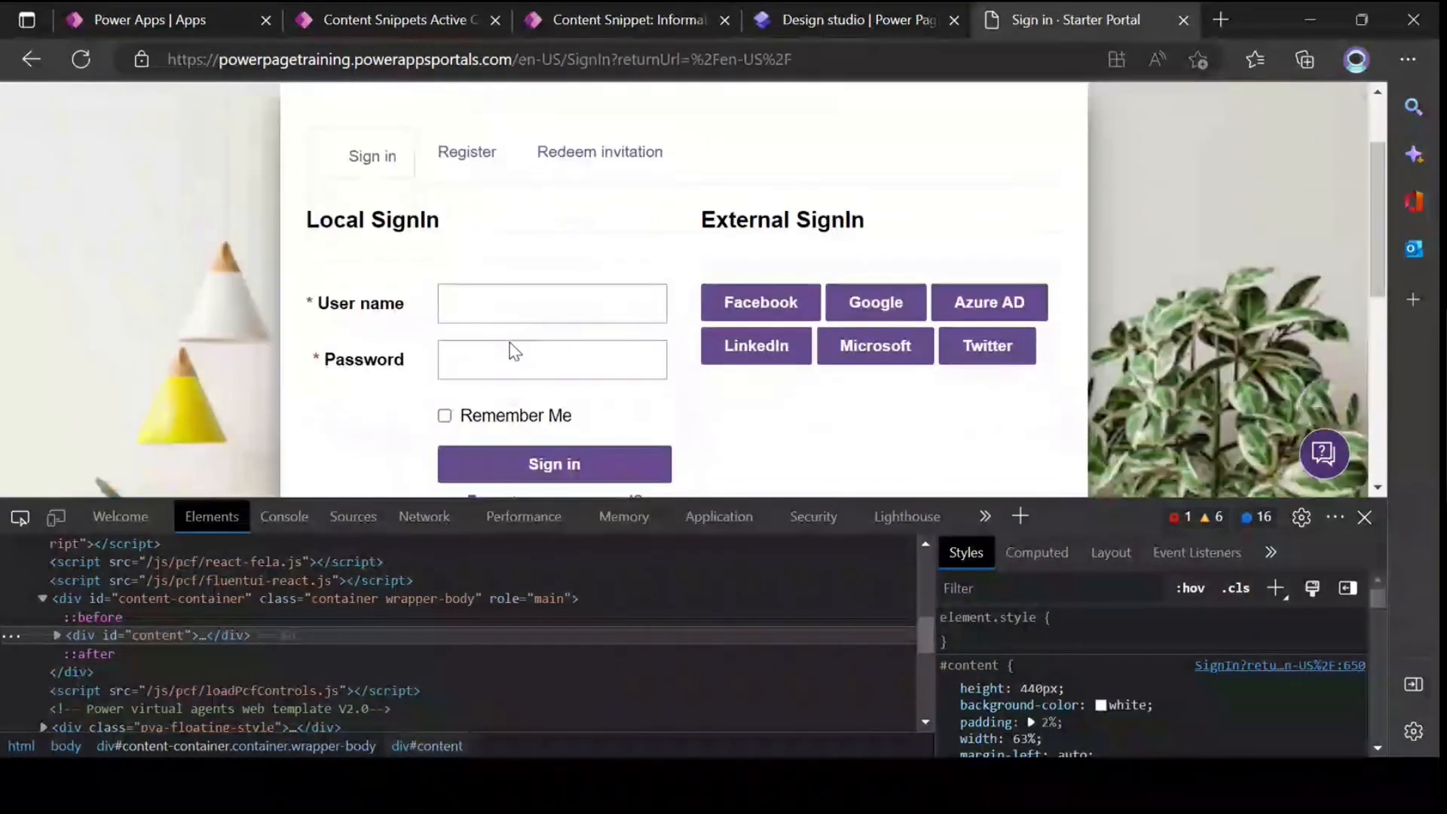
pyautogui.scroll(-1, 881, 346)
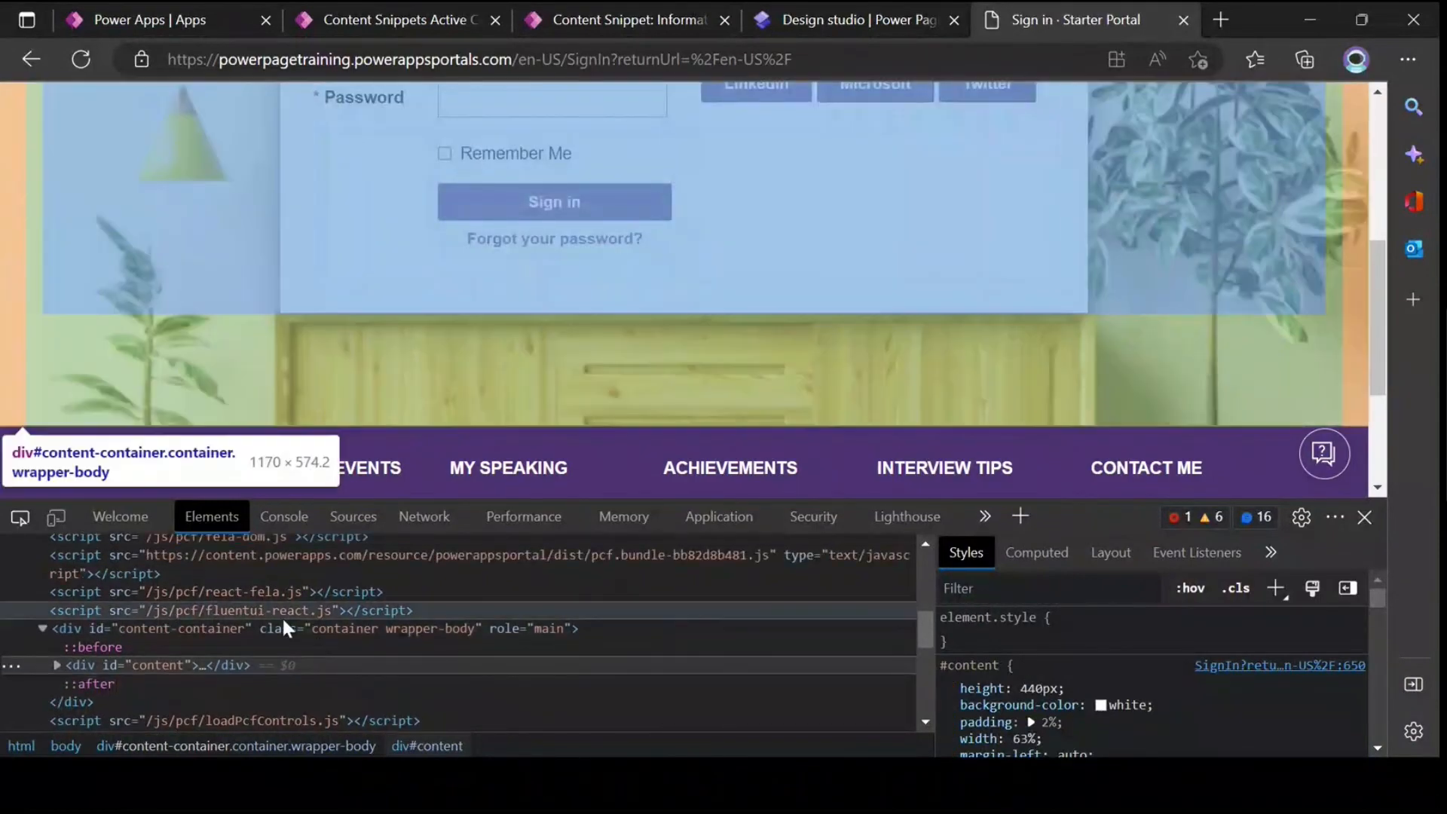
pyautogui.scroll(5, 188, 633)
pyautogui.click(148, 630)
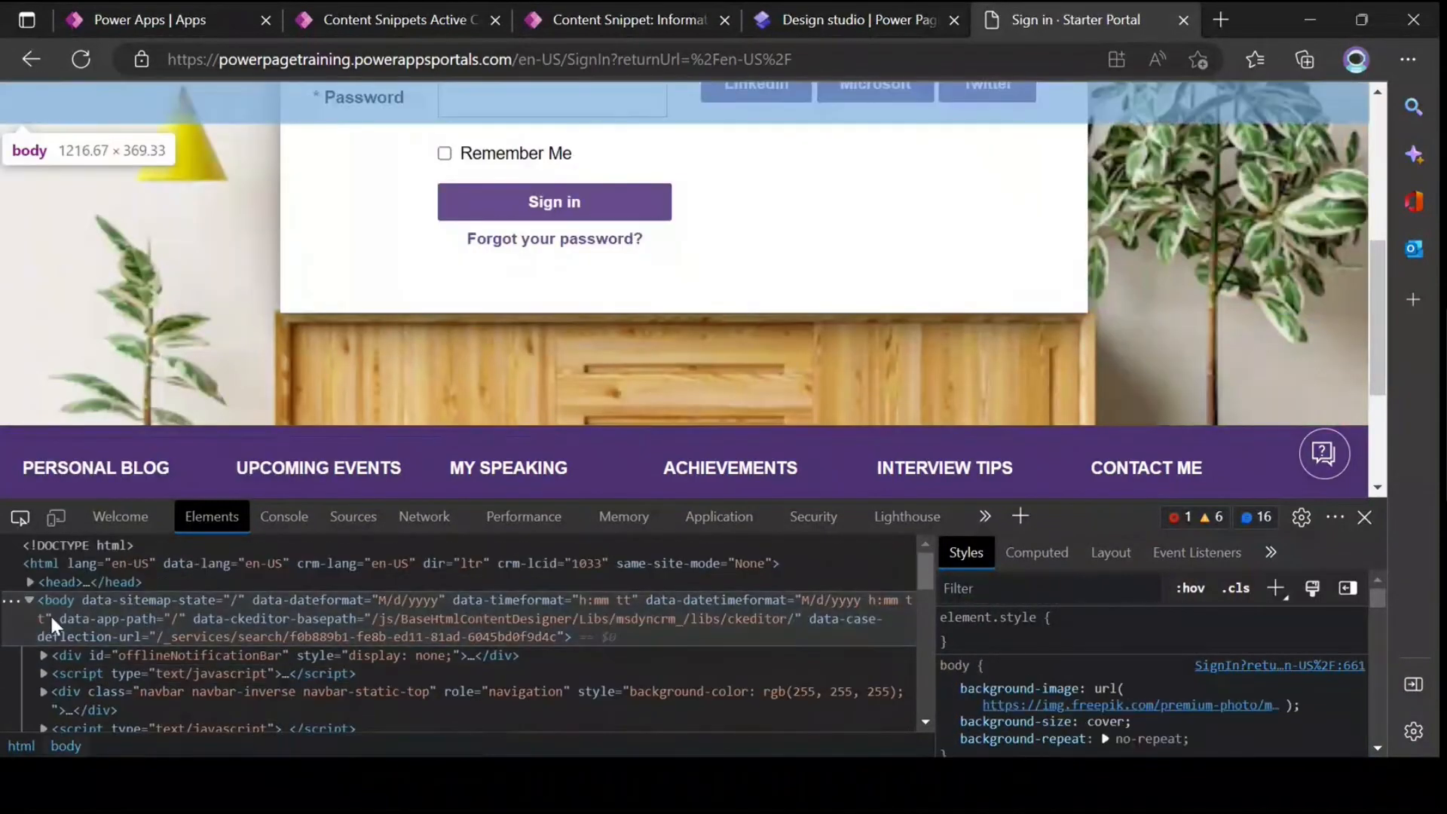
pyautogui.scroll(-1, 1105, 659)
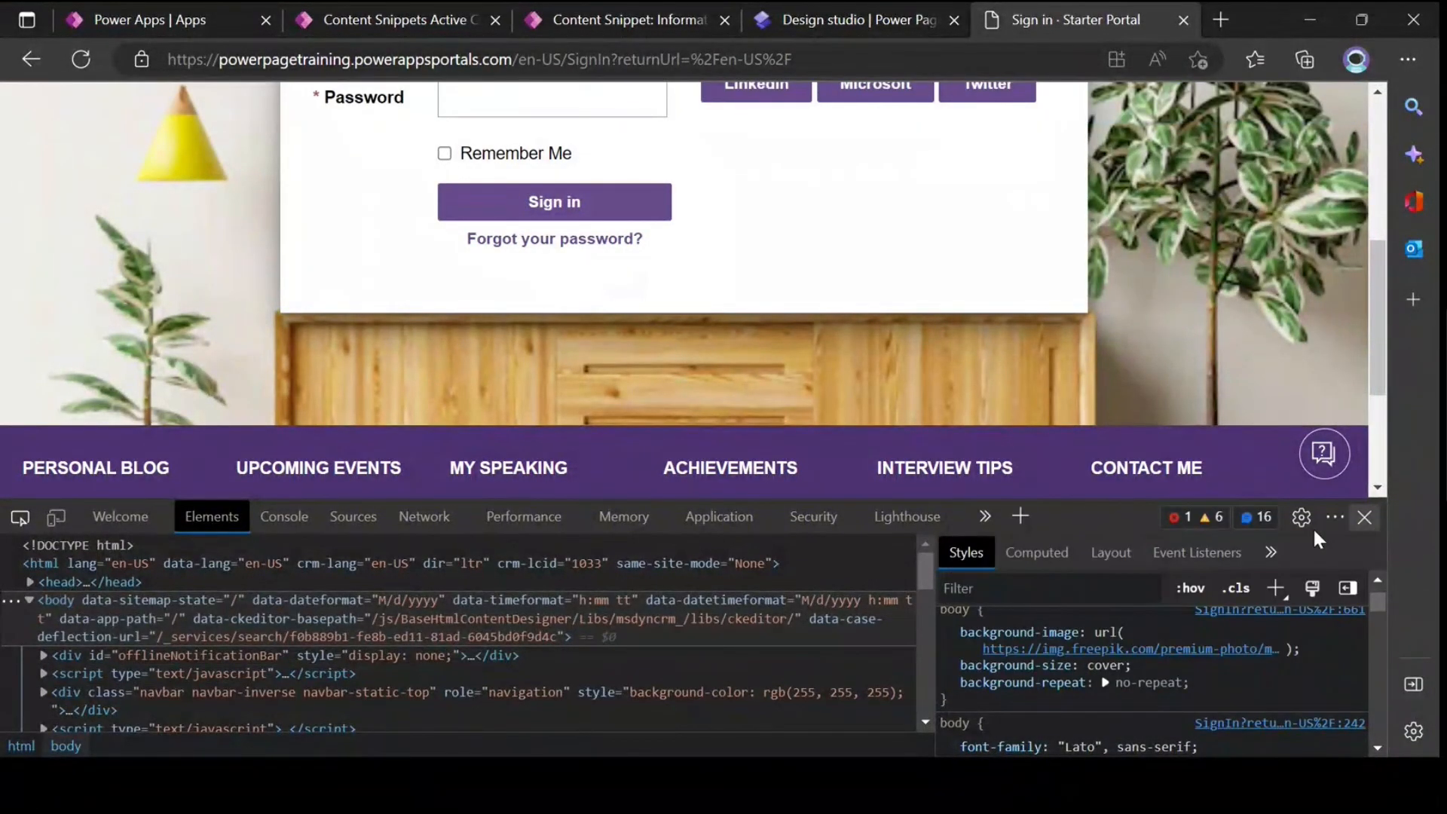
pyautogui.click(1365, 517)
pyautogui.scroll(5, 668, 520)
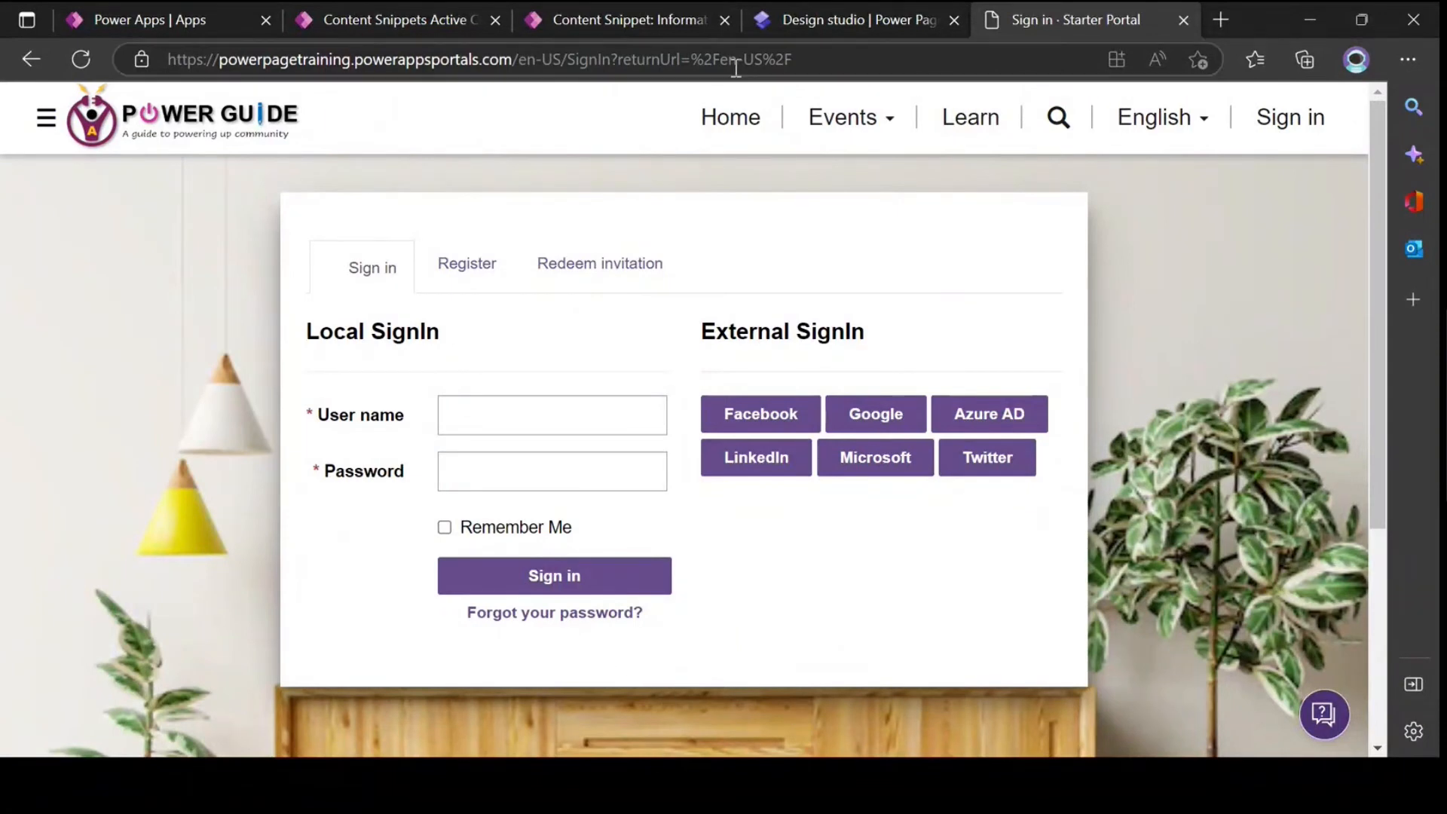
# Step: Review the #submit-signin-local and "Forgot your password?" rules in the SignIn snippet, then compare them with the sign-in page
pyautogui.click(633, 21)
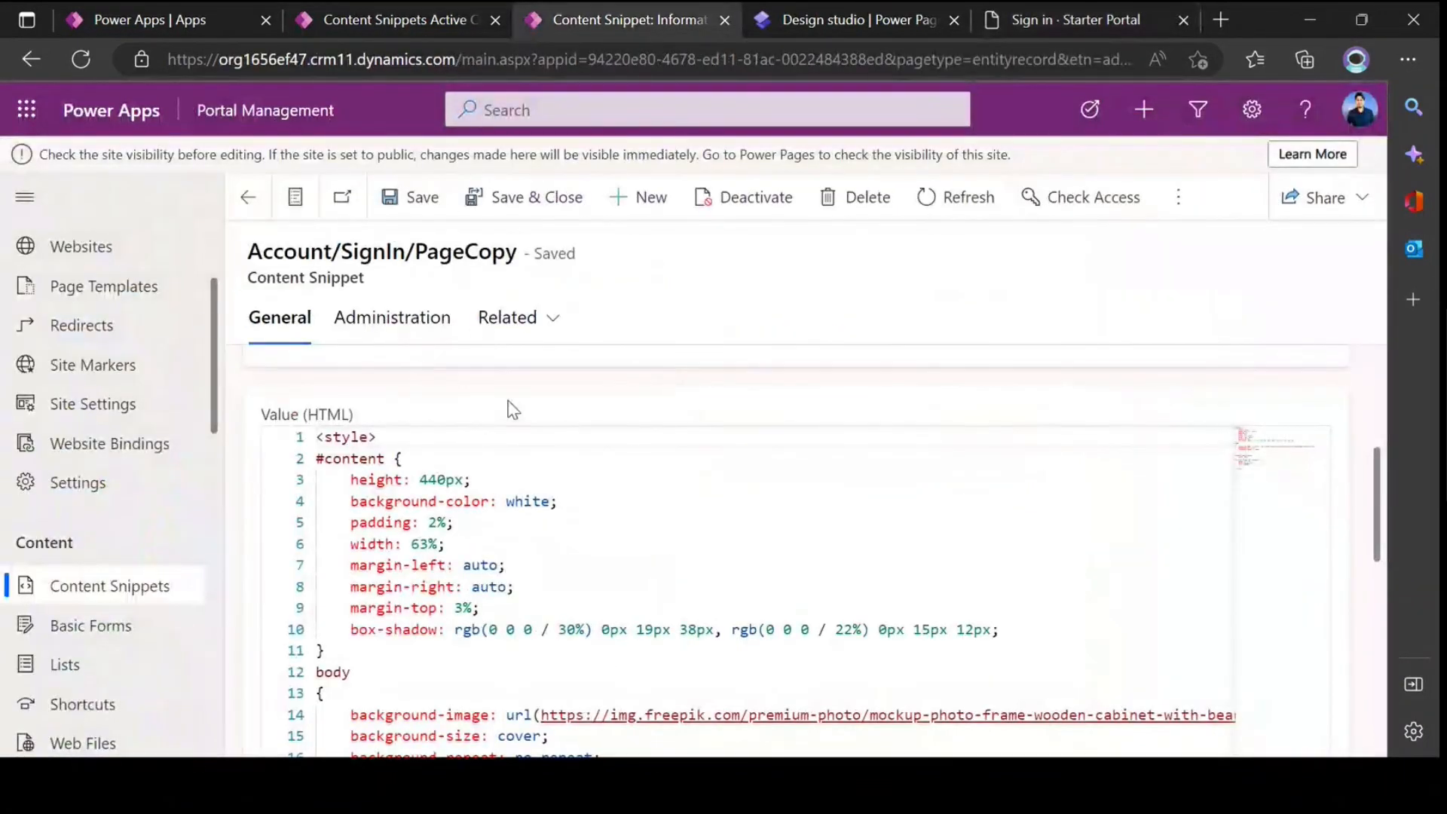
pyautogui.scroll(-5, 508, 445)
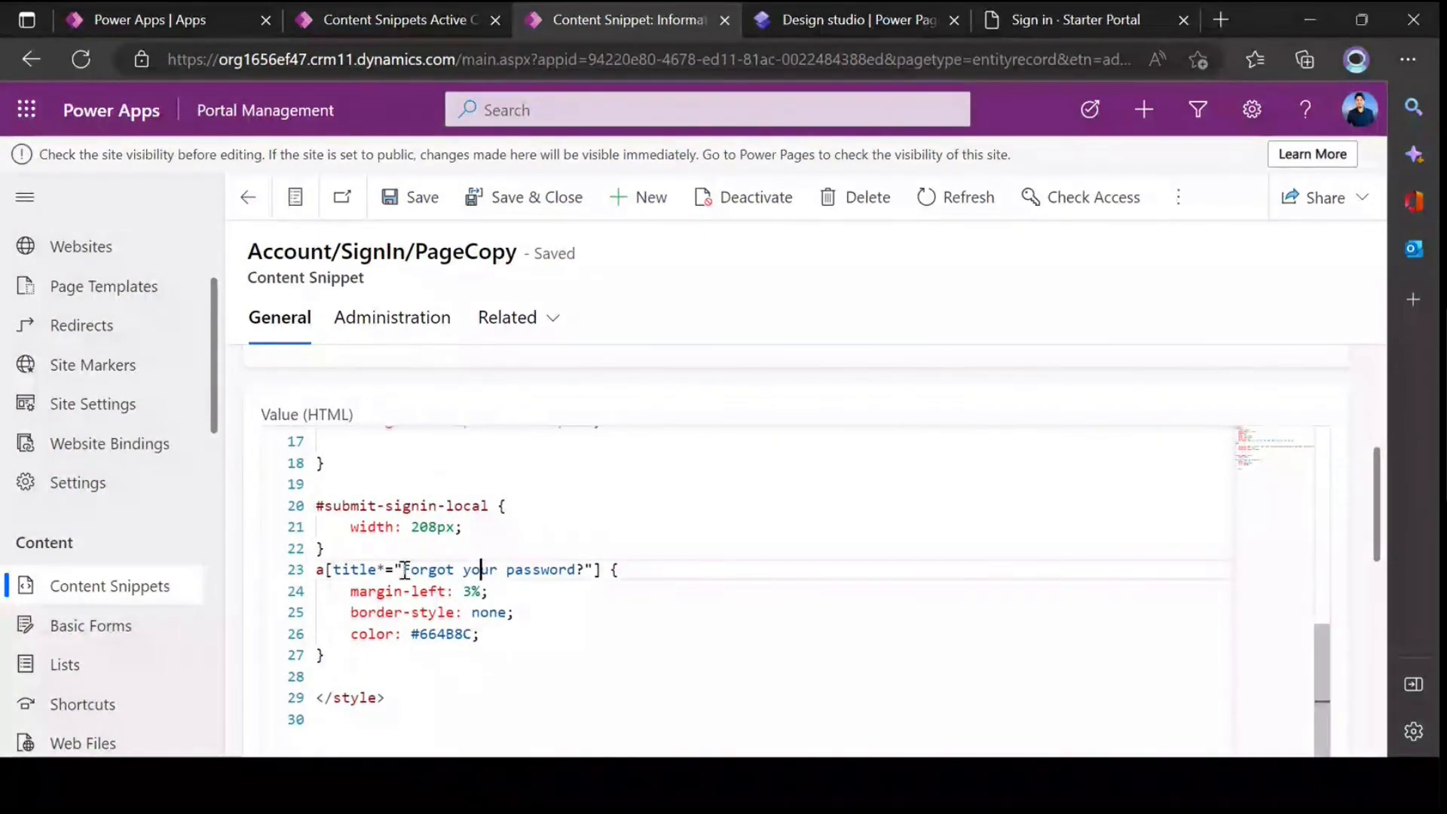
pyautogui.moveTo(352, 663); pyautogui.dragTo(317, 505)
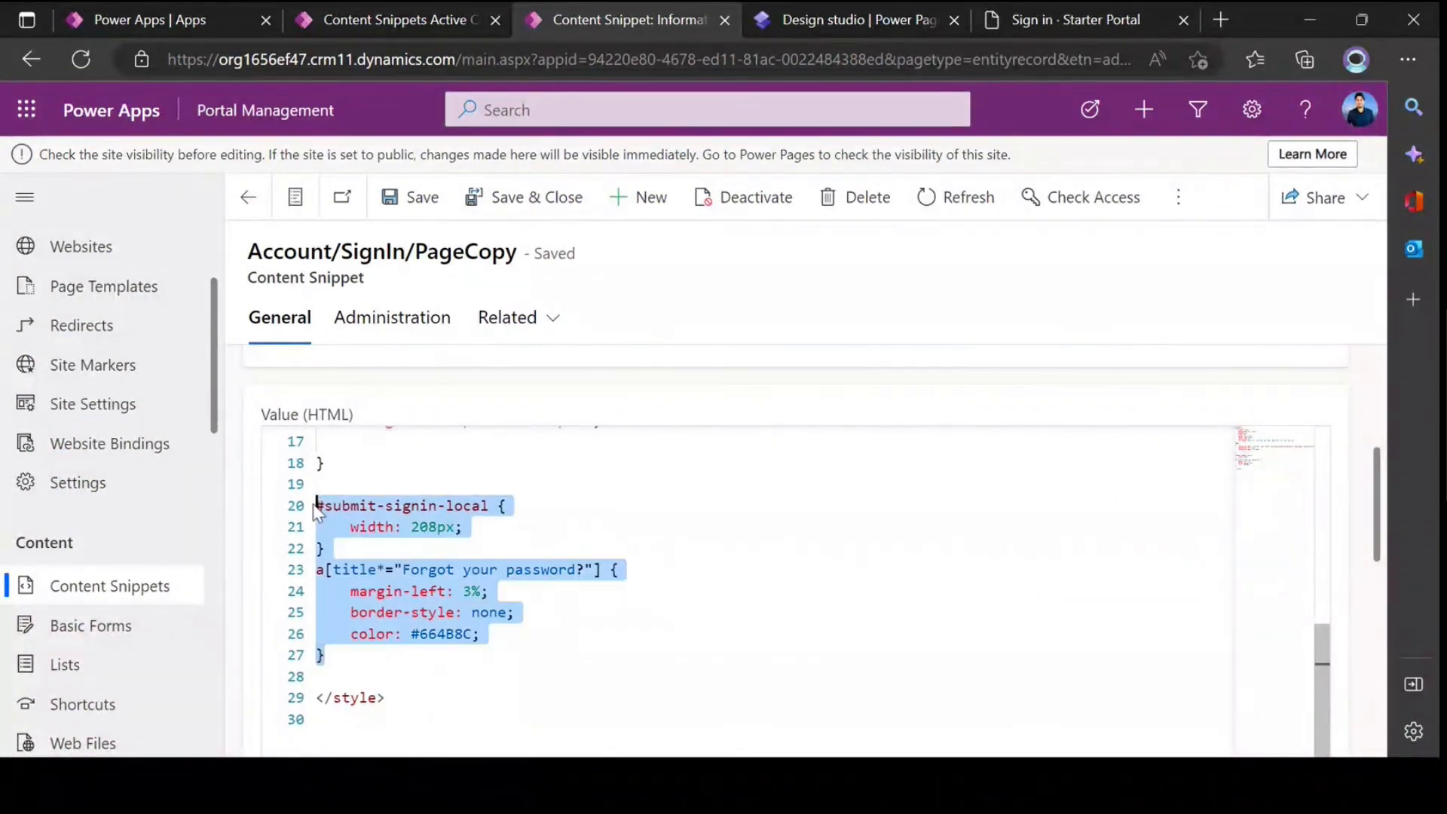
pyautogui.click(387, 530)
pyautogui.moveTo(489, 505); pyautogui.dragTo(325, 505)
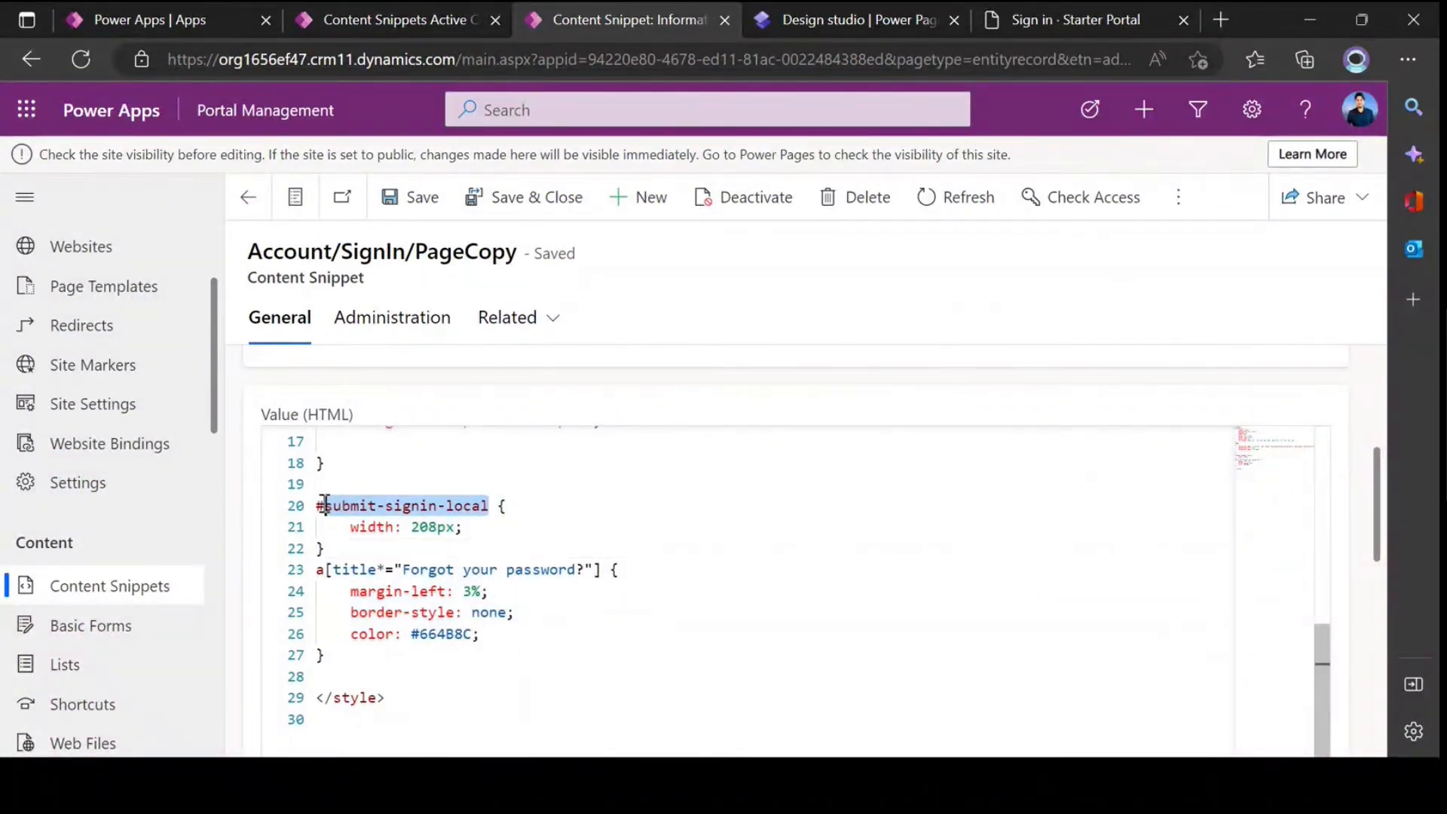
pyautogui.click(460, 590)
pyautogui.moveTo(601, 569); pyautogui.dragTo(326, 569)
pyautogui.click(530, 595)
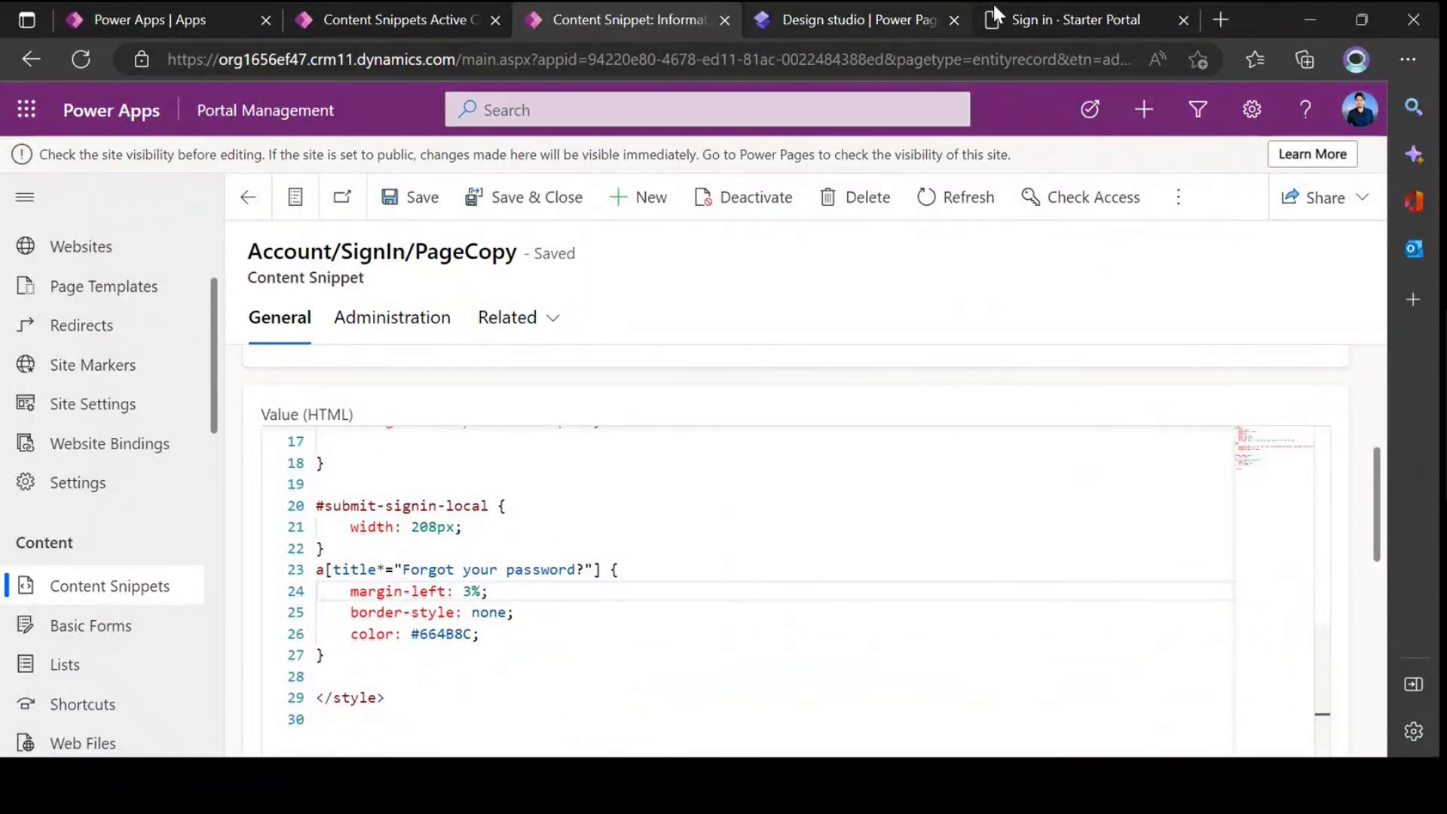
pyautogui.click(1071, 20)
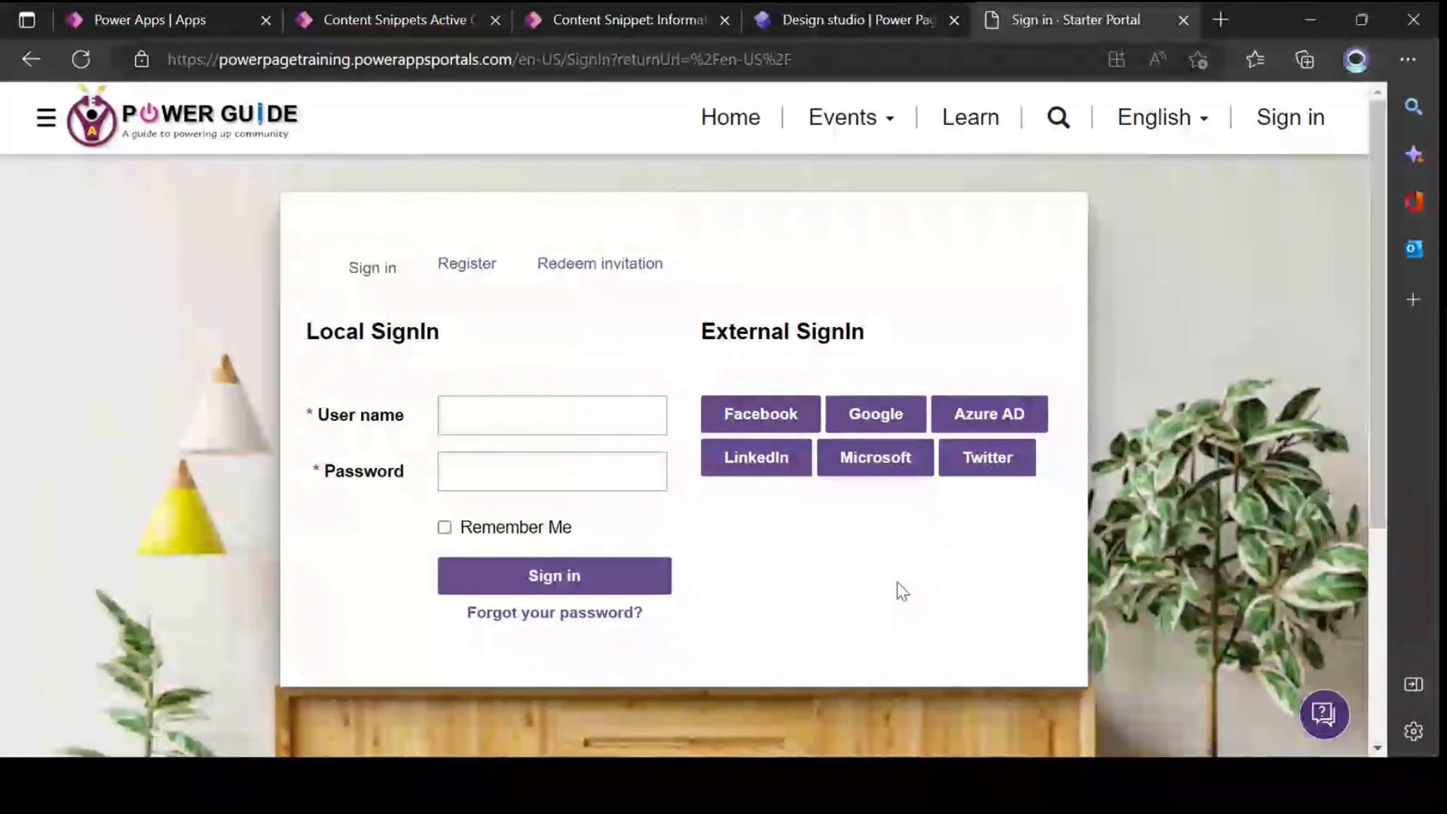
# Step: Review the #content and body rules in the Account/SignIn/PageCopy snippet's HTML value, then return to the portal's sign-in page
pyautogui.click(584, 23)
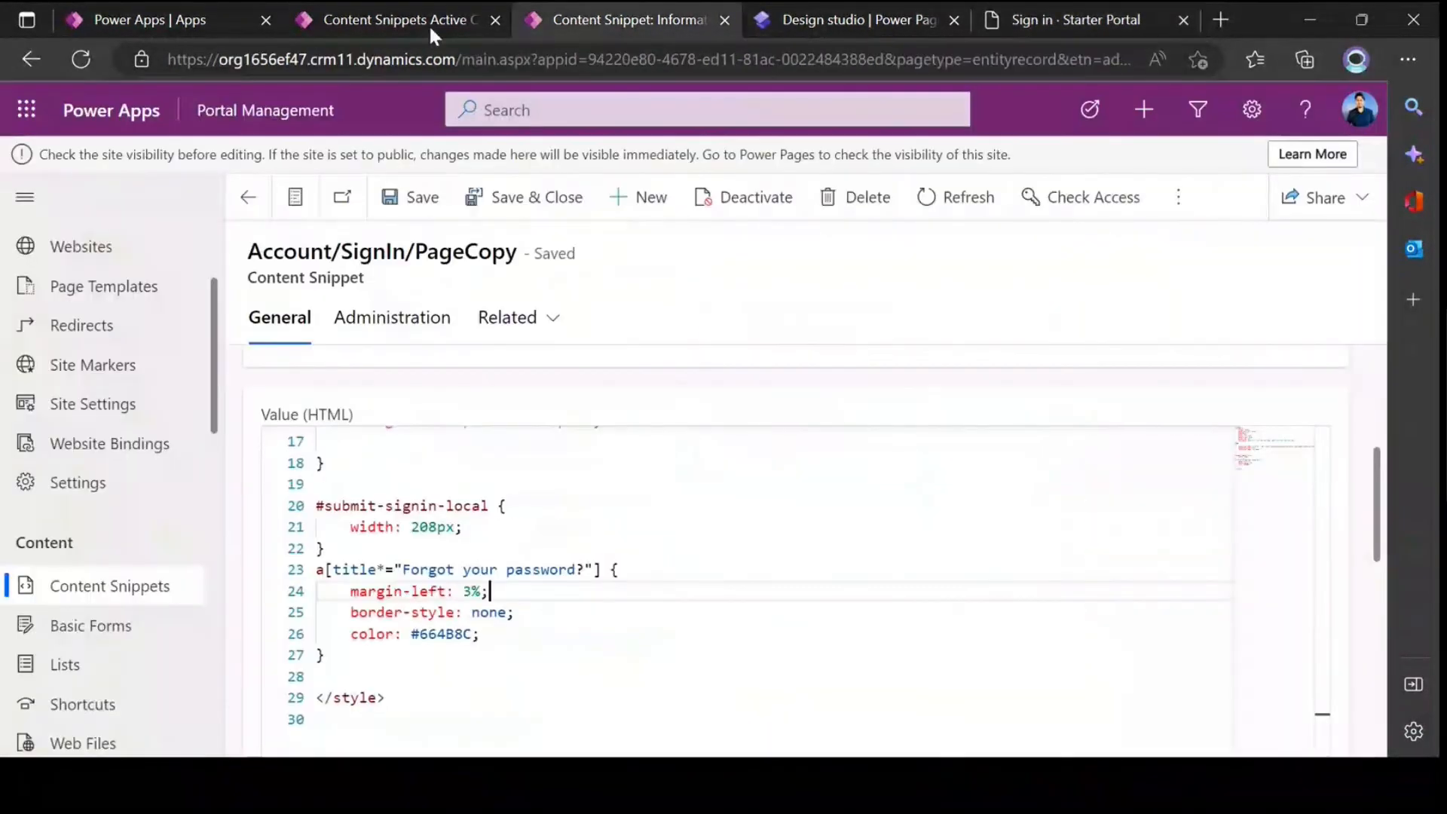
pyautogui.scroll(-1, 494, 482)
pyautogui.scroll(6, 498, 540)
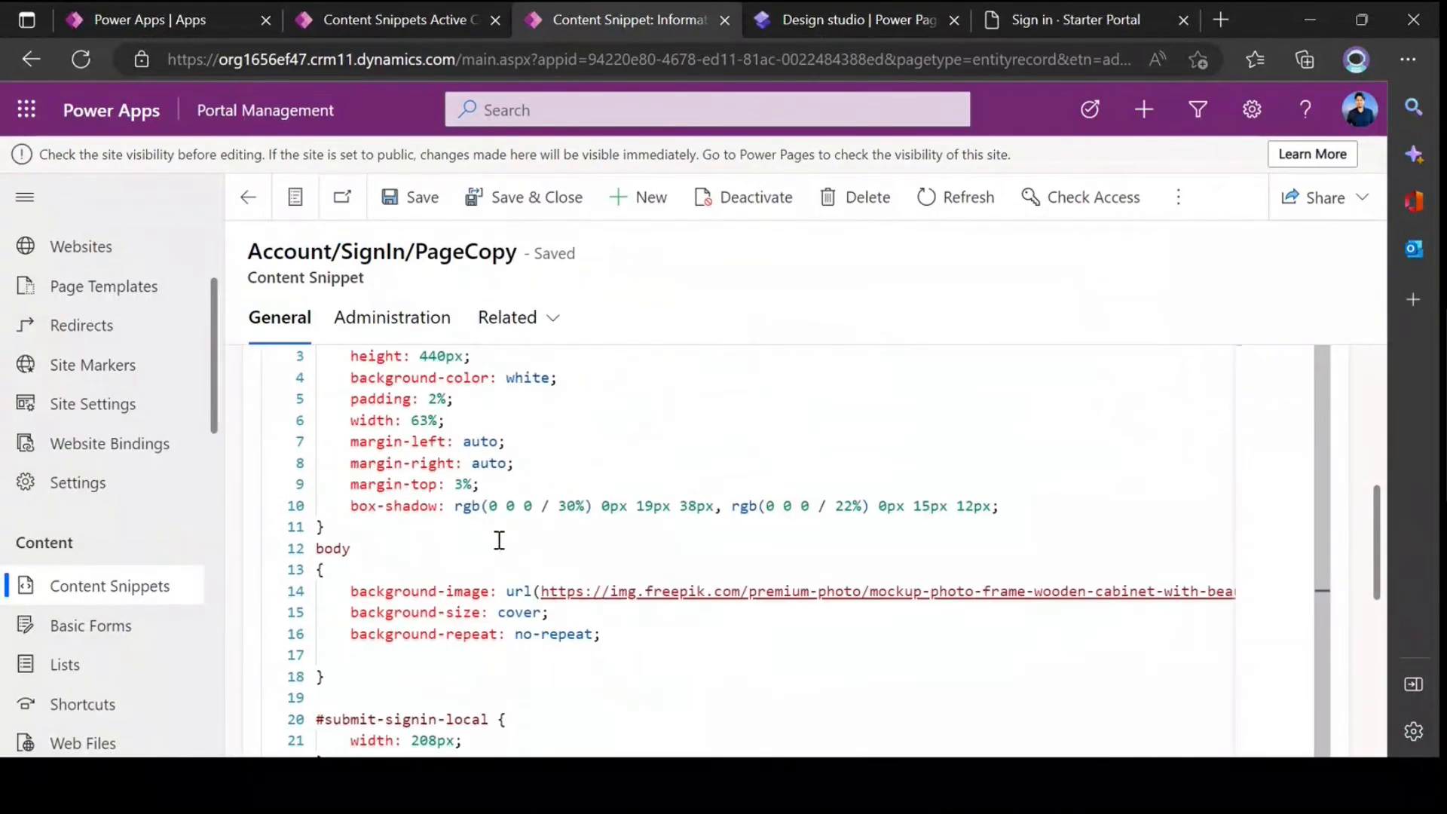
pyautogui.click(400, 484)
pyautogui.moveTo(323, 438); pyautogui.dragTo(455, 671)
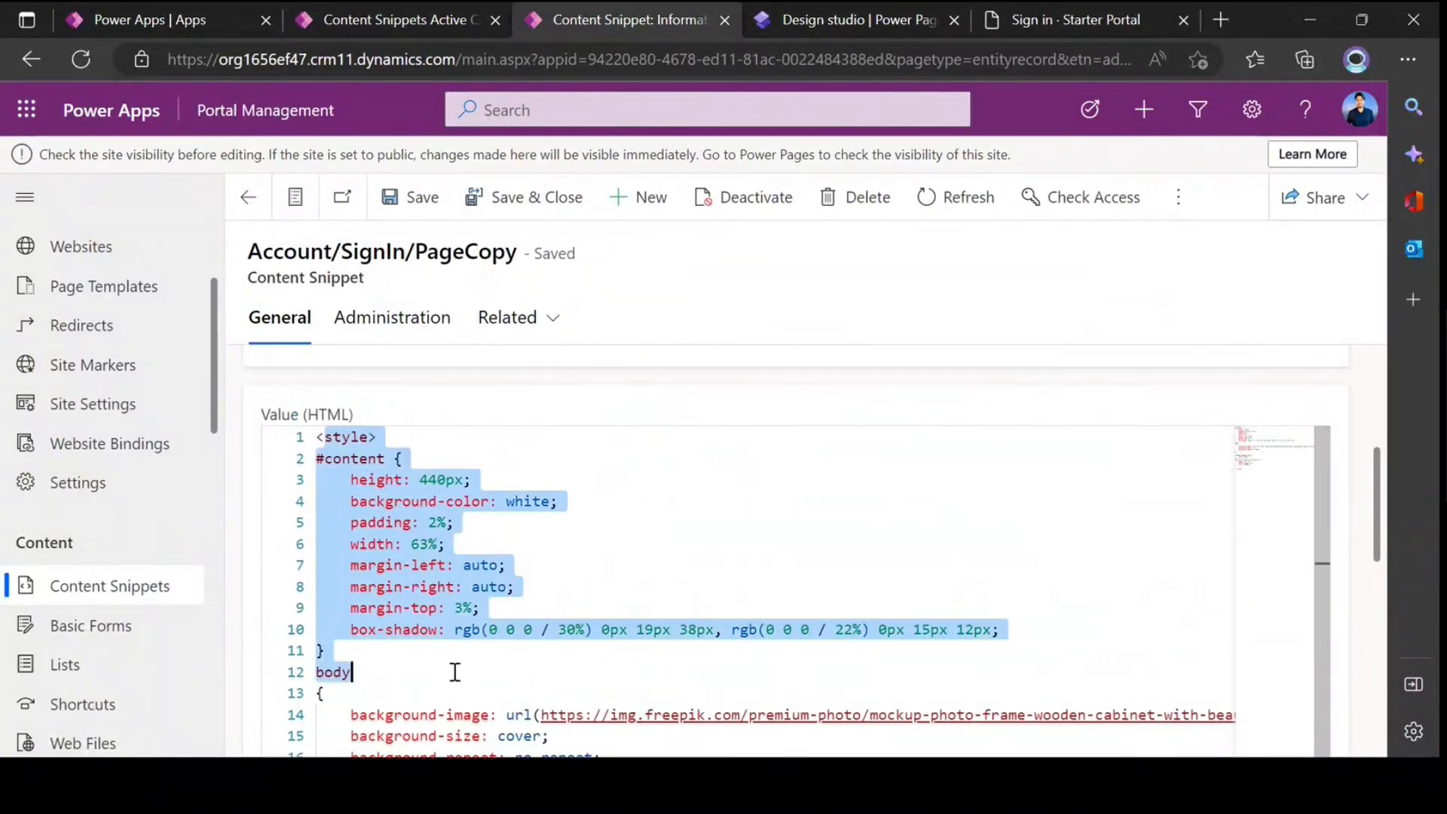
pyautogui.click(520, 681)
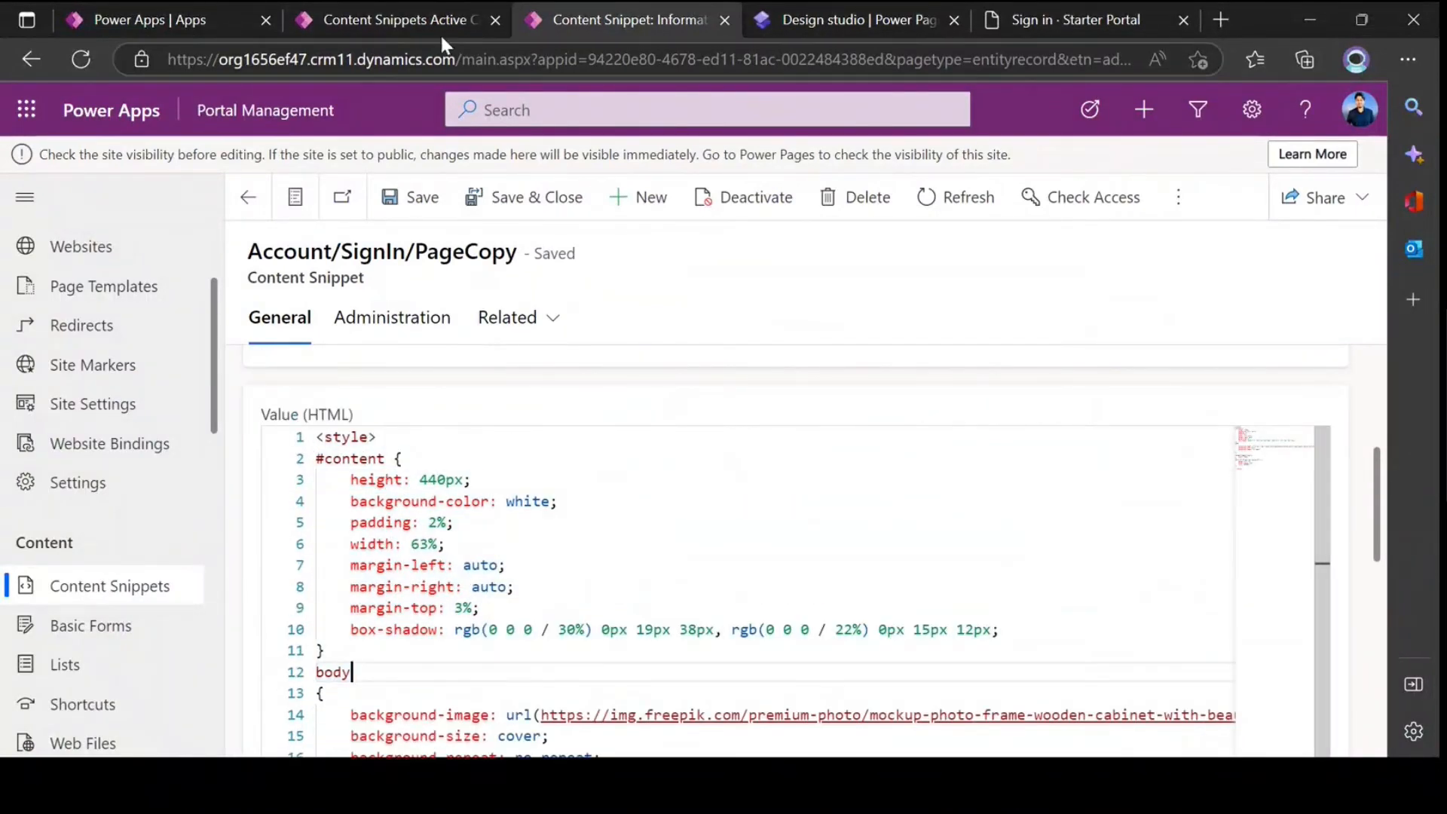
pyautogui.click(1076, 23)
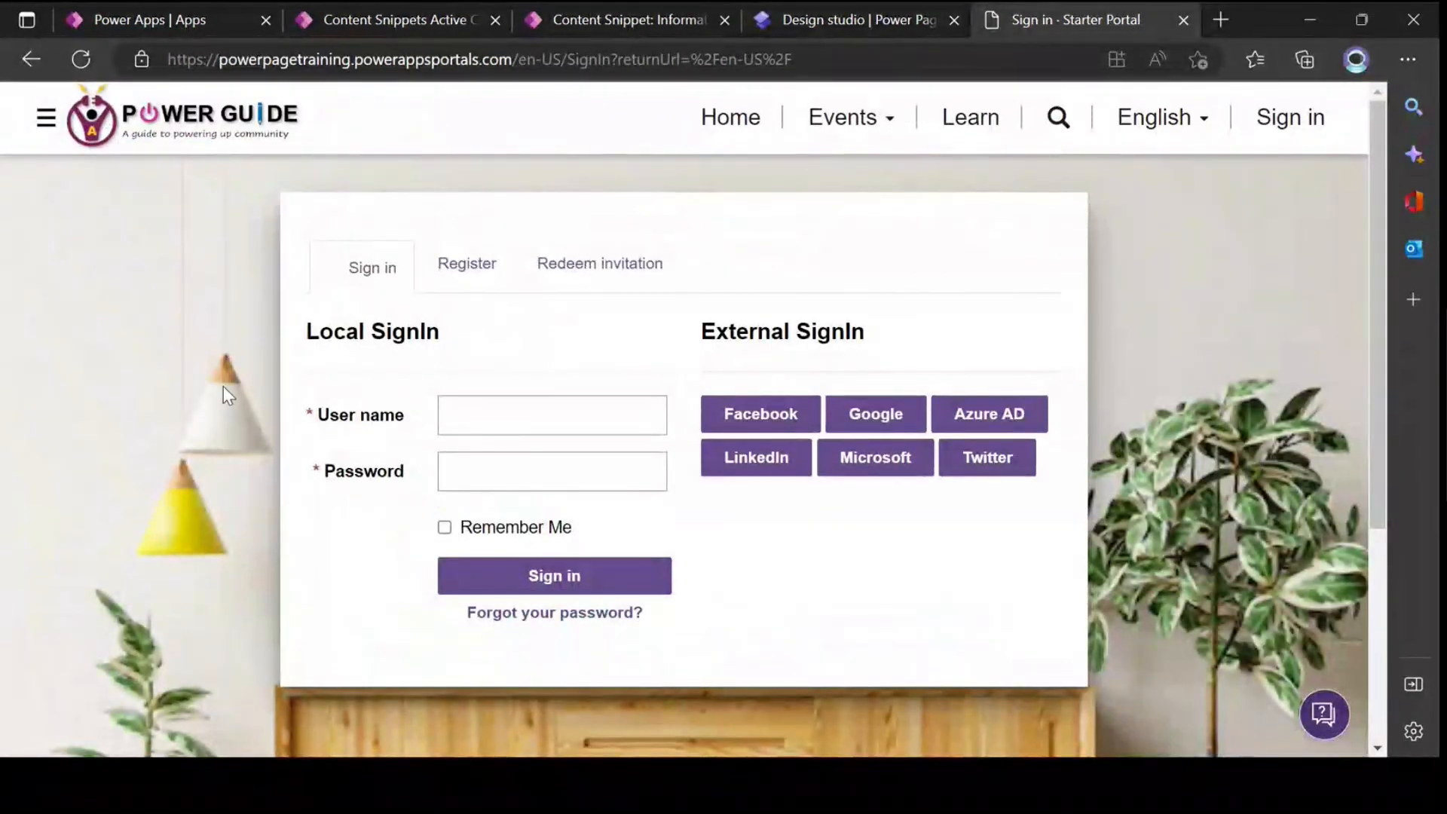
# Step: Return to the Account/SignIn/PageCopy content snippet and review its name and #content style rules
pyautogui.click(590, 21)
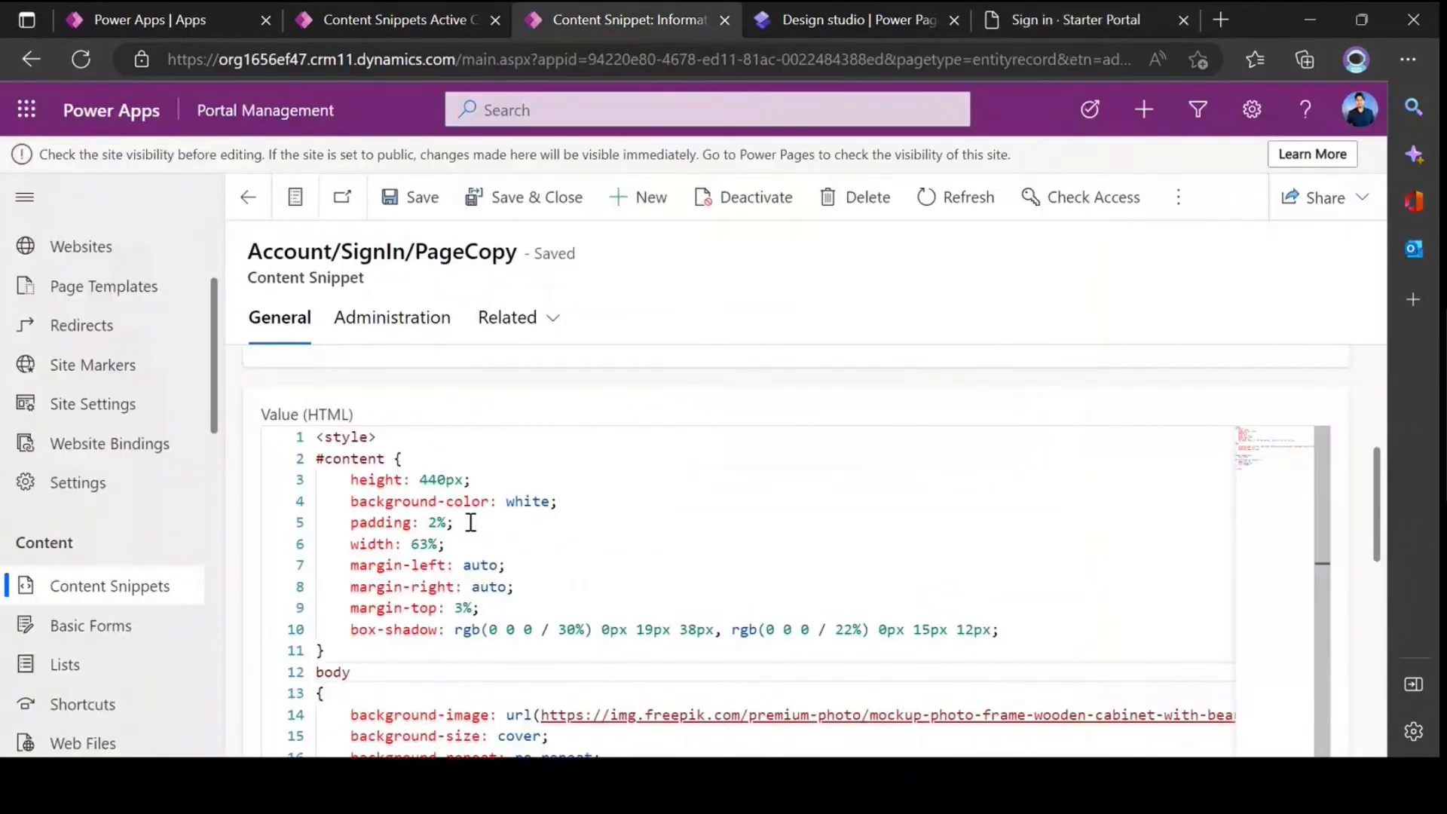
pyautogui.click(436, 522)
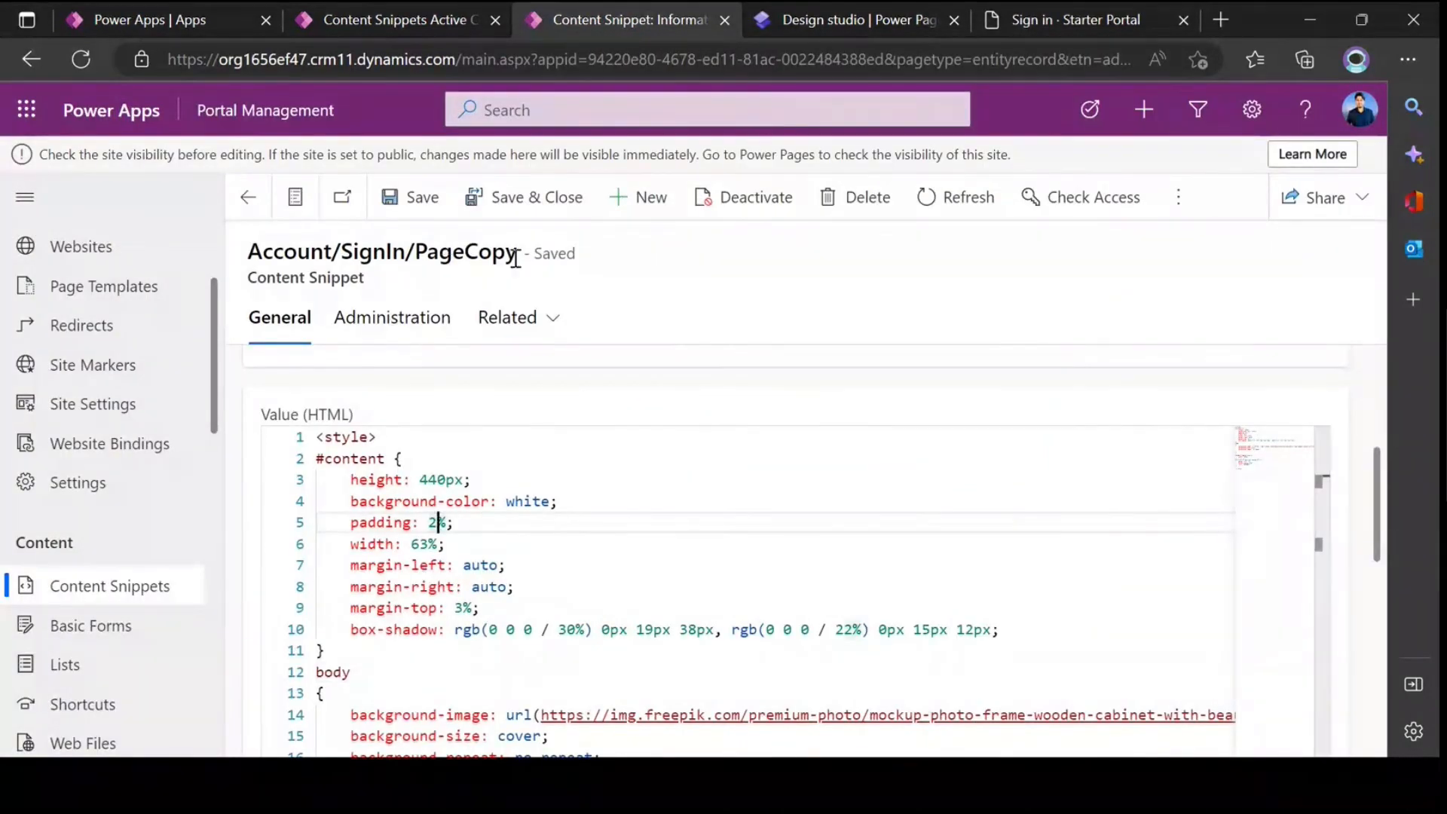
pyautogui.moveTo(517, 255); pyautogui.dragTo(243, 253)
pyautogui.click(543, 540)
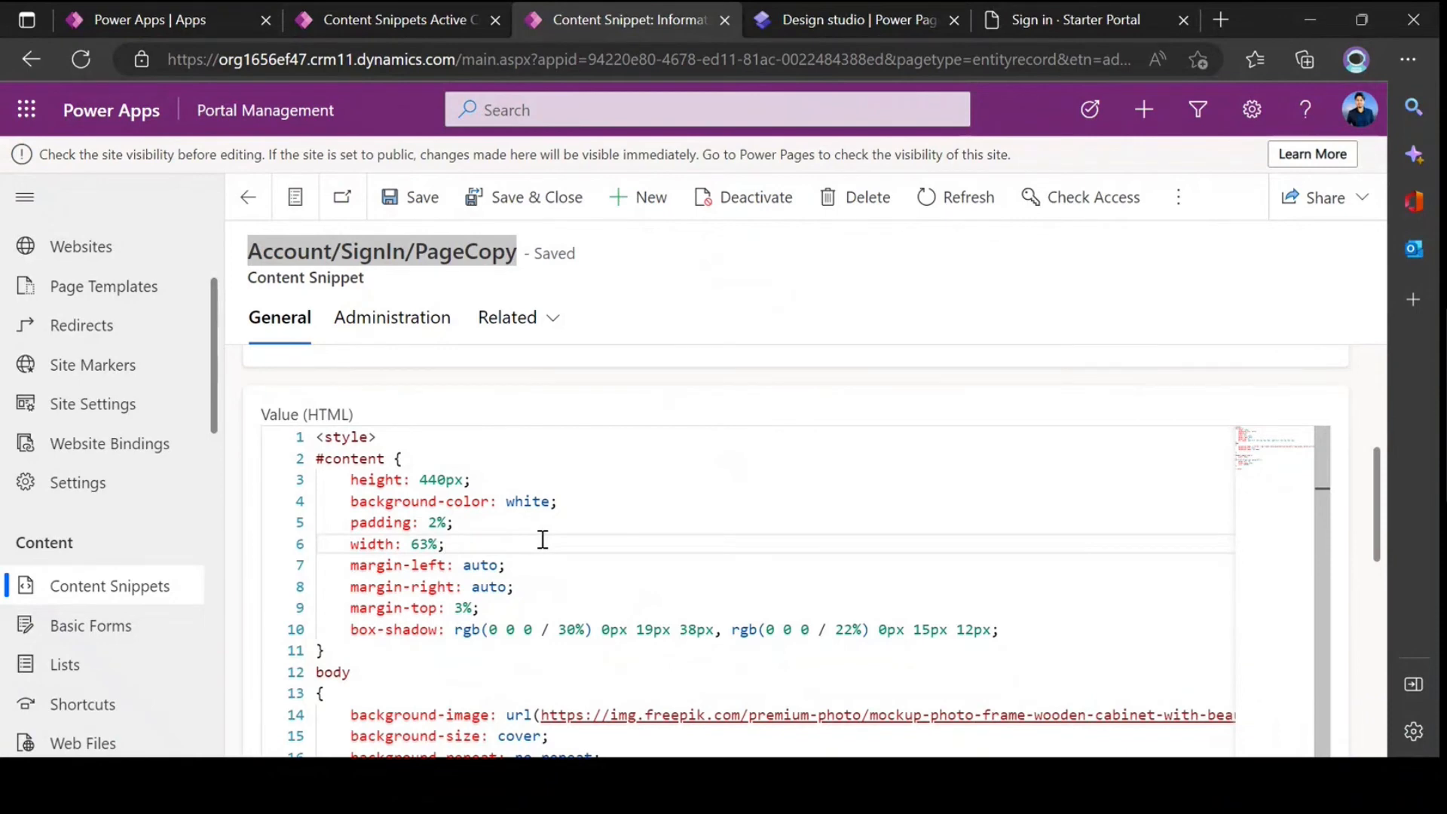
# Step: In the Power Pages design studio's styling workspace, open the CSS management view of the Purple theme
pyautogui.click(819, 27)
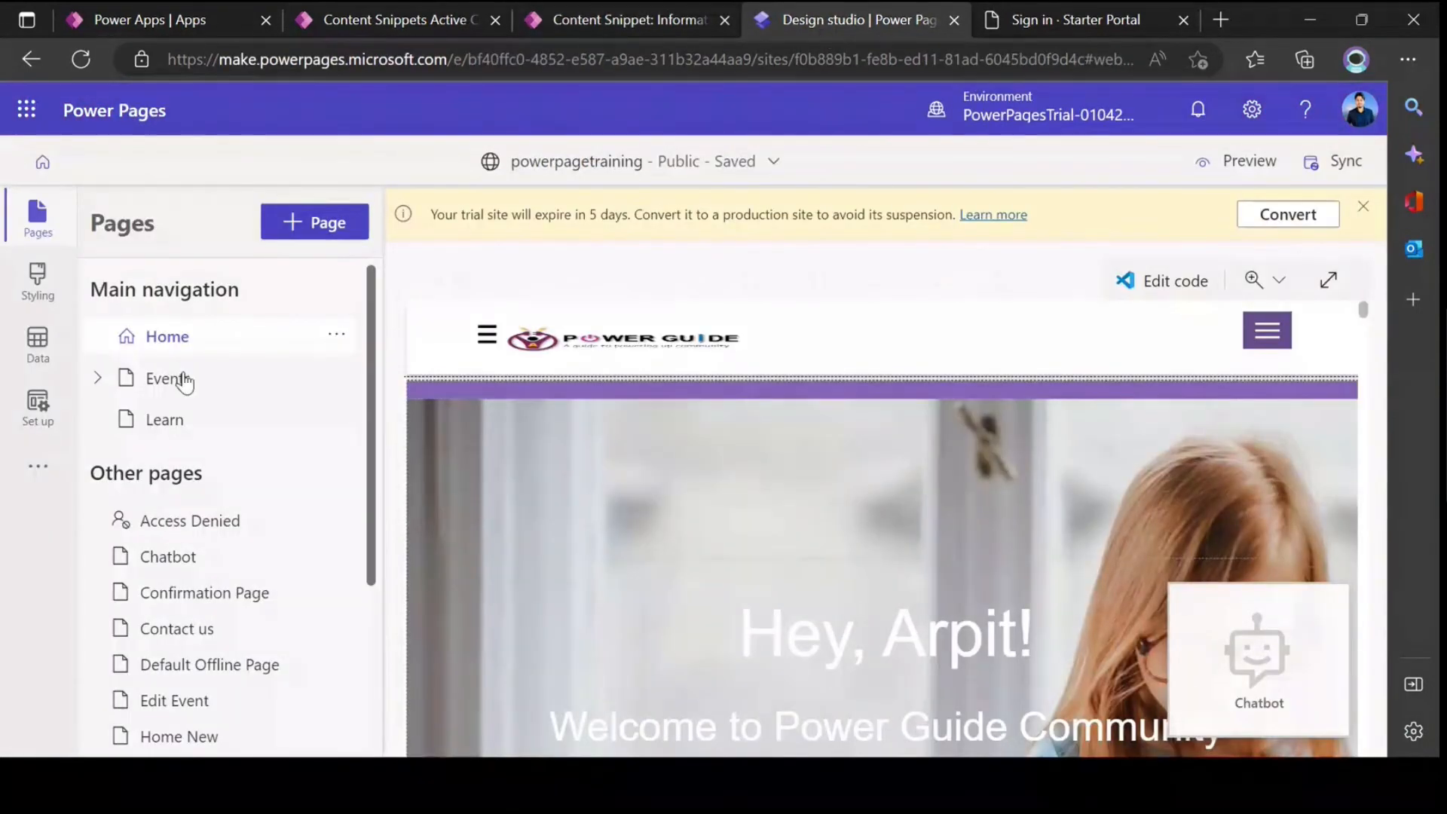
pyautogui.click(37, 280)
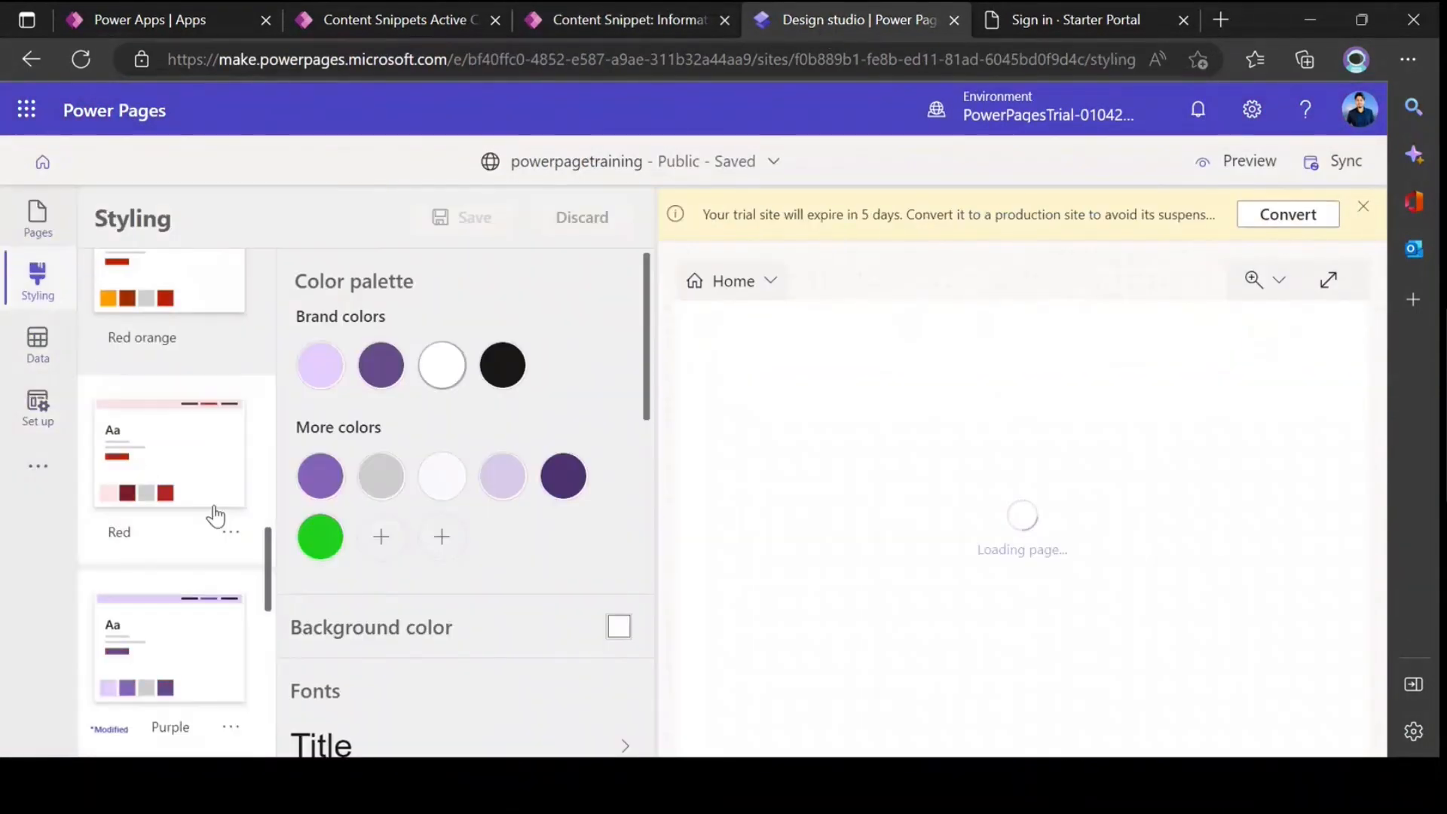
pyautogui.scroll(-2, 215, 516)
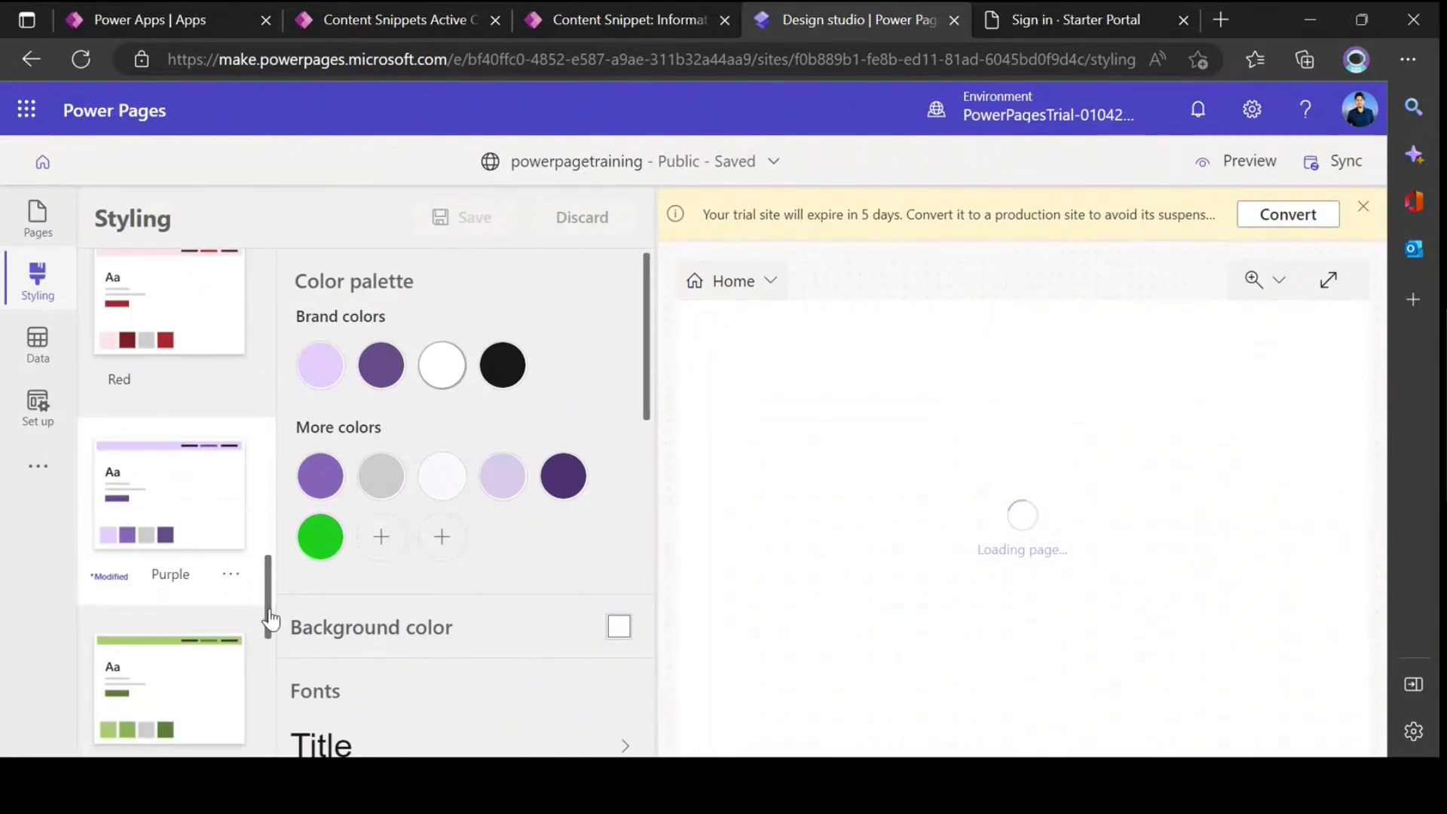
pyautogui.click(229, 575)
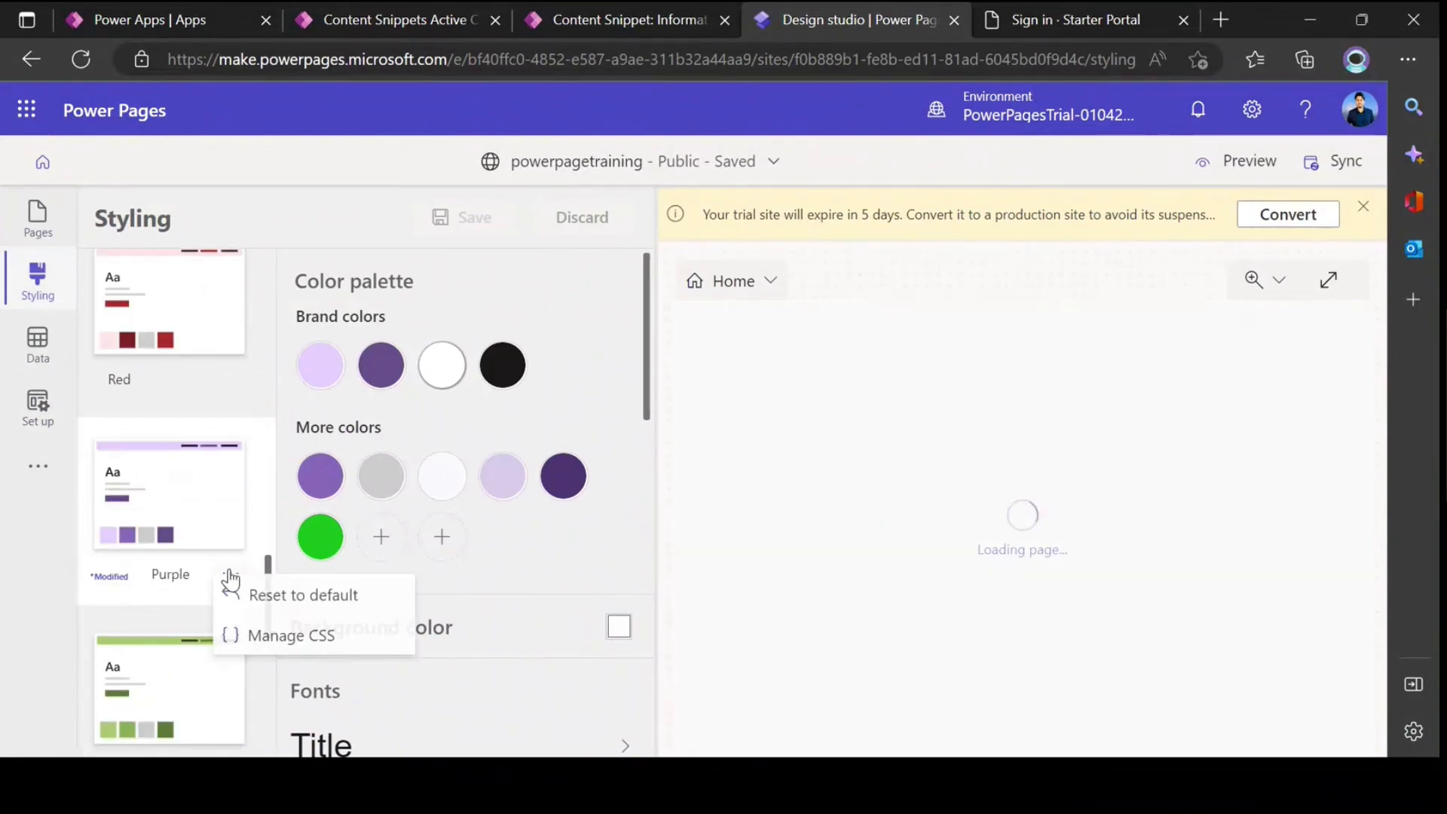
pyautogui.click(288, 654)
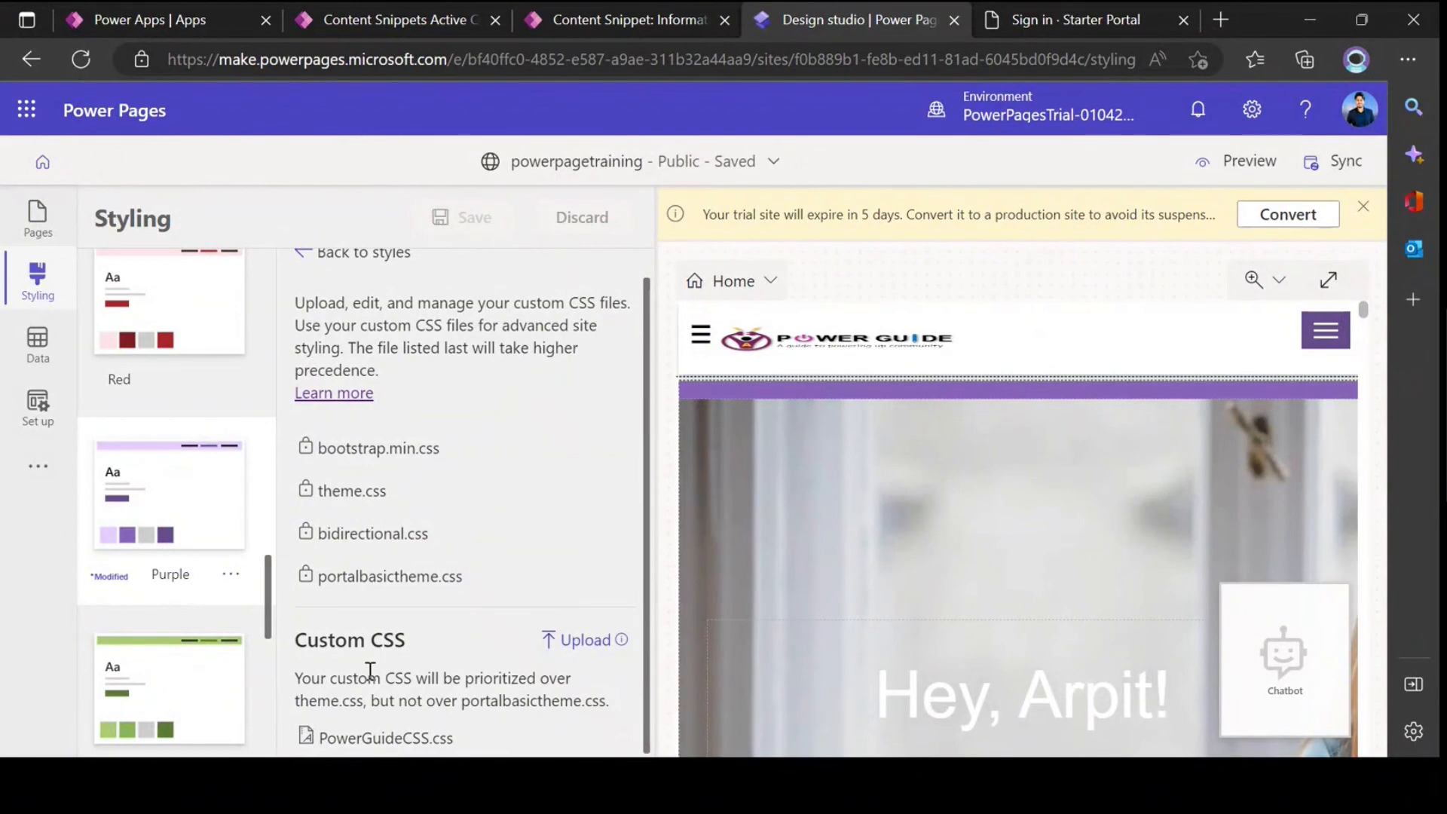
# Step: Review the #content and body rules in the SignIn snippet's HTML value and compare them with the portal's sign-in page
pyautogui.click(622, 20)
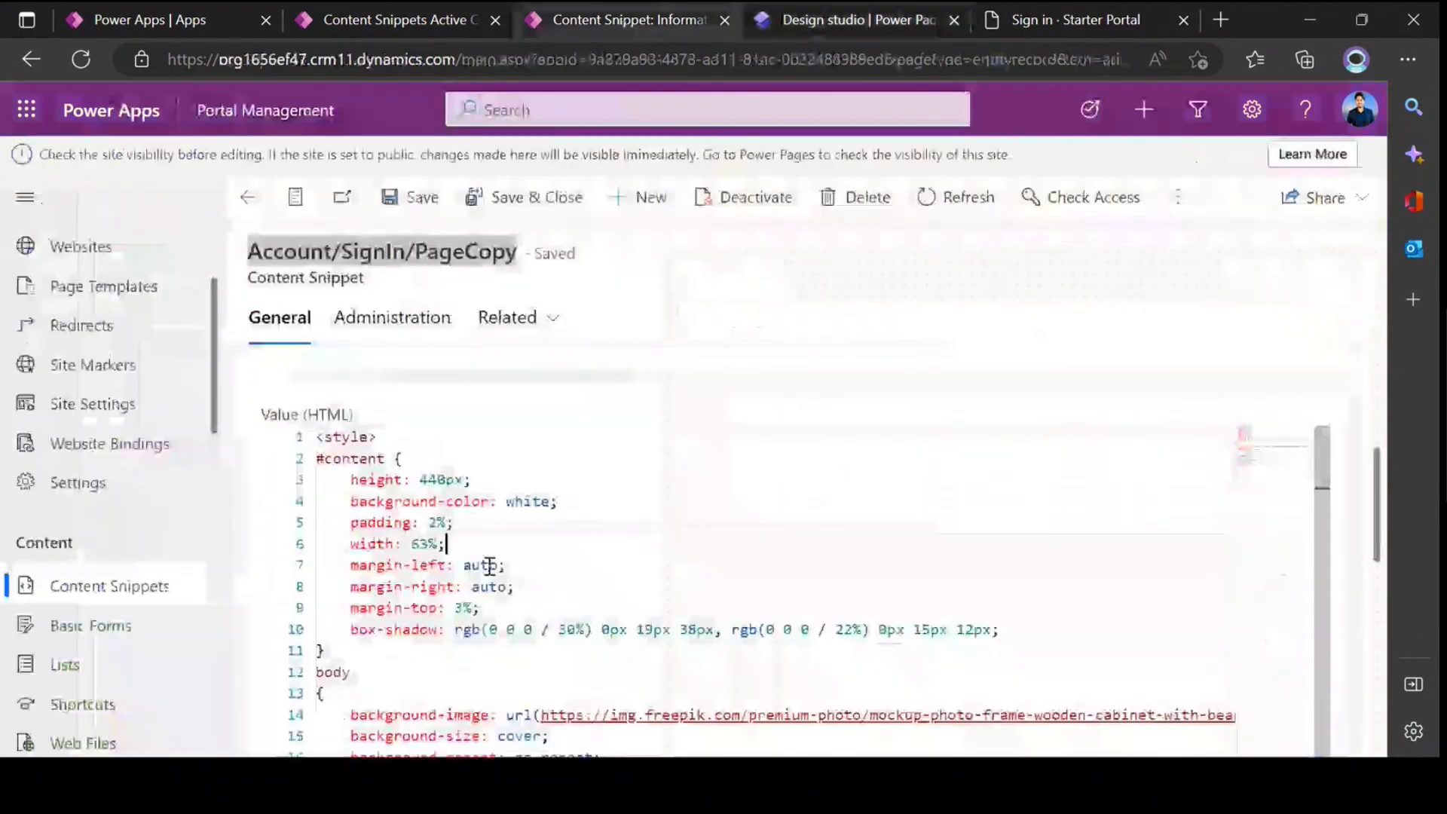
pyautogui.scroll(-3, 482, 558)
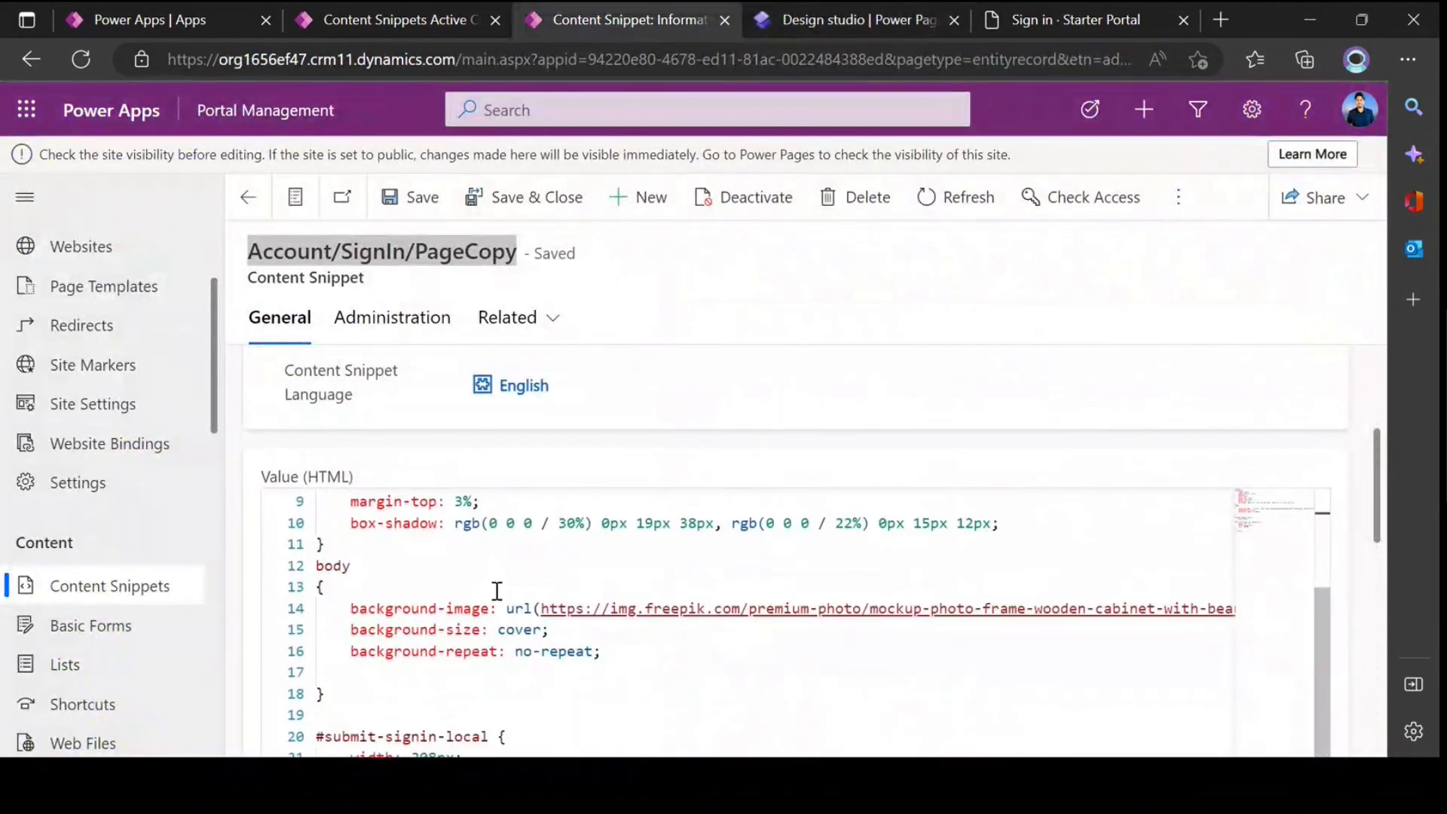
pyautogui.scroll(5, 497, 591)
pyautogui.click(1022, 23)
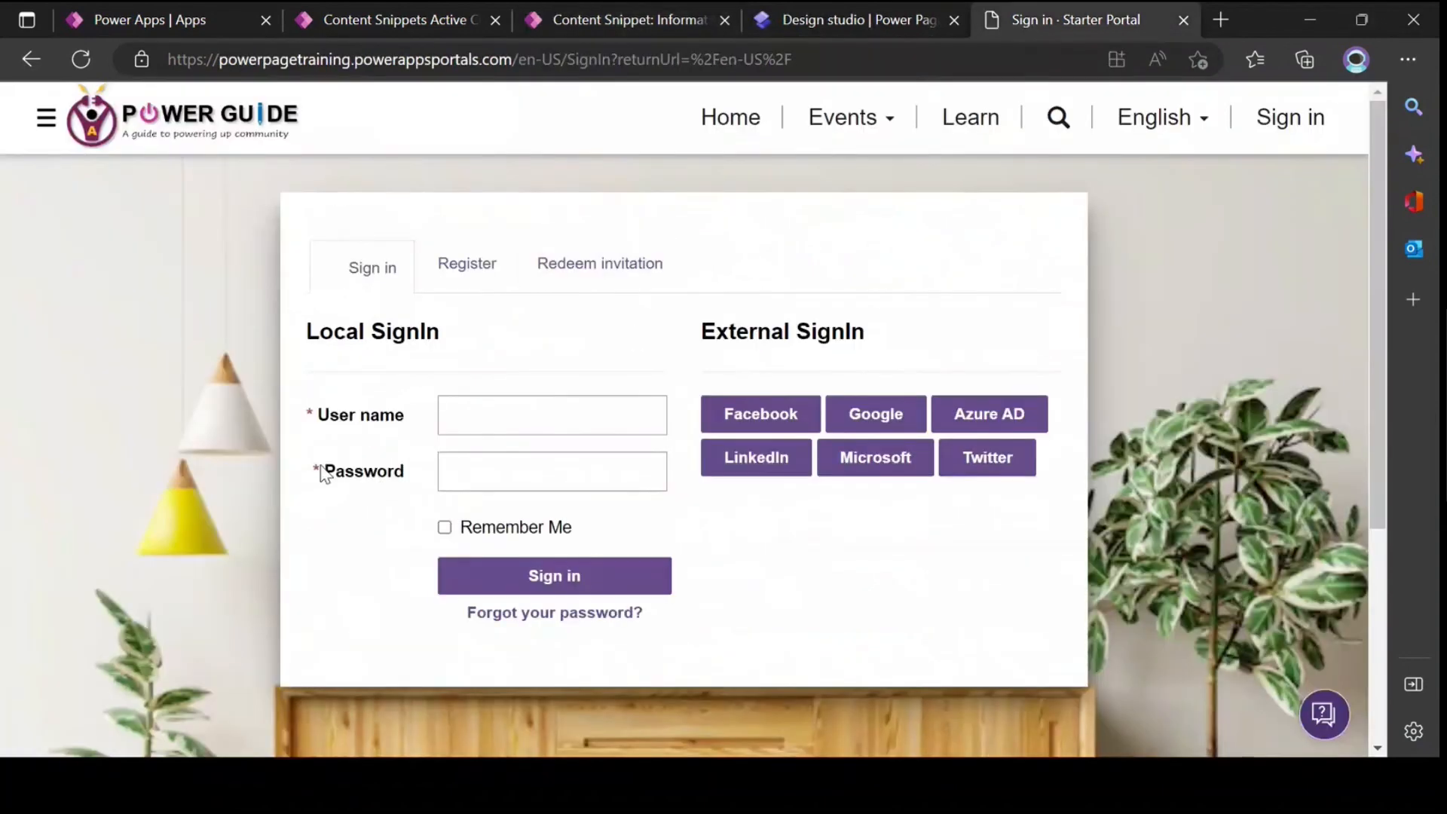
pyautogui.click(608, 17)
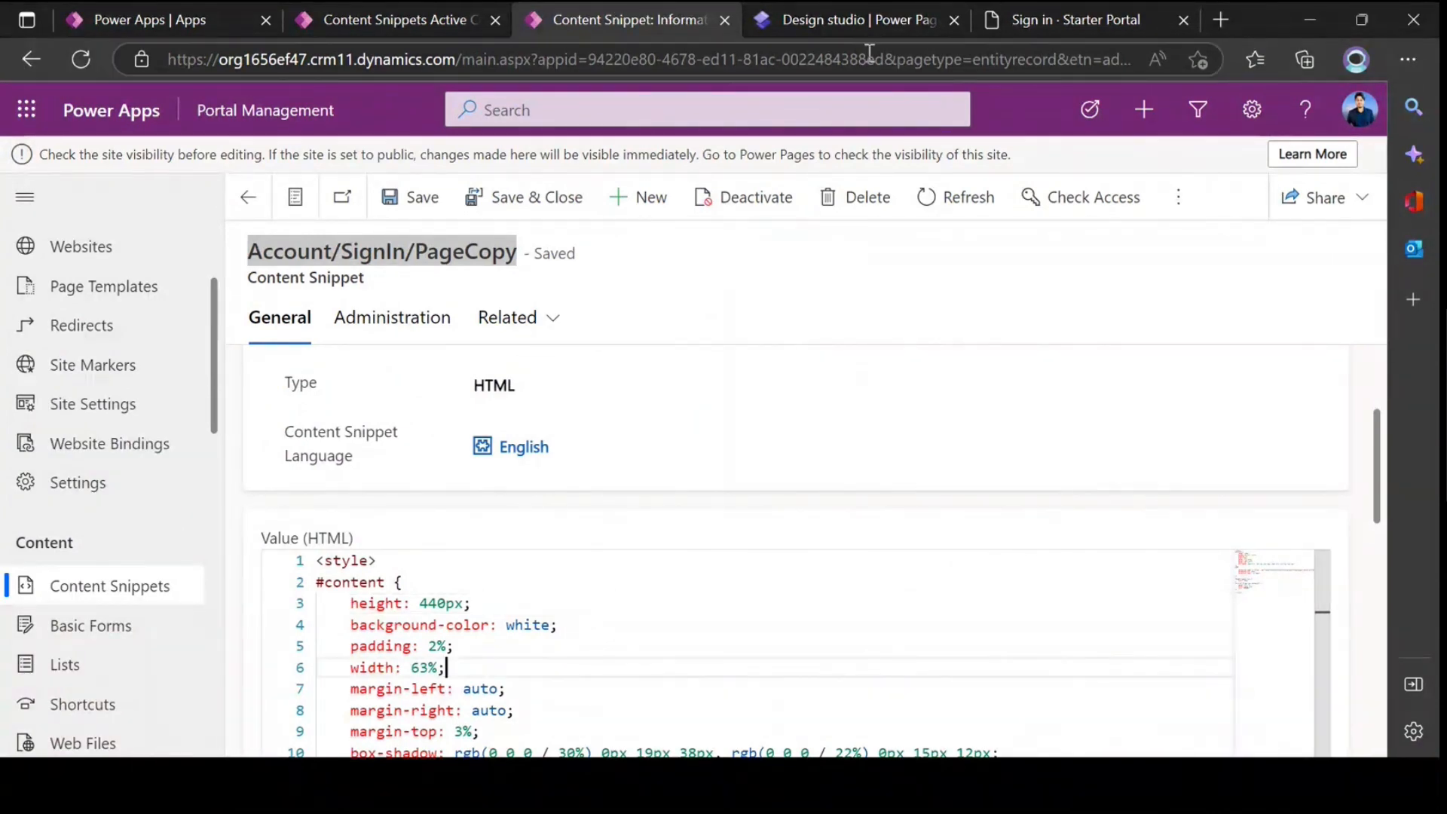
# Step: Check the styling of the portal's Register and Redeem invitation pages
pyautogui.click(994, 16)
pyautogui.click(453, 272)
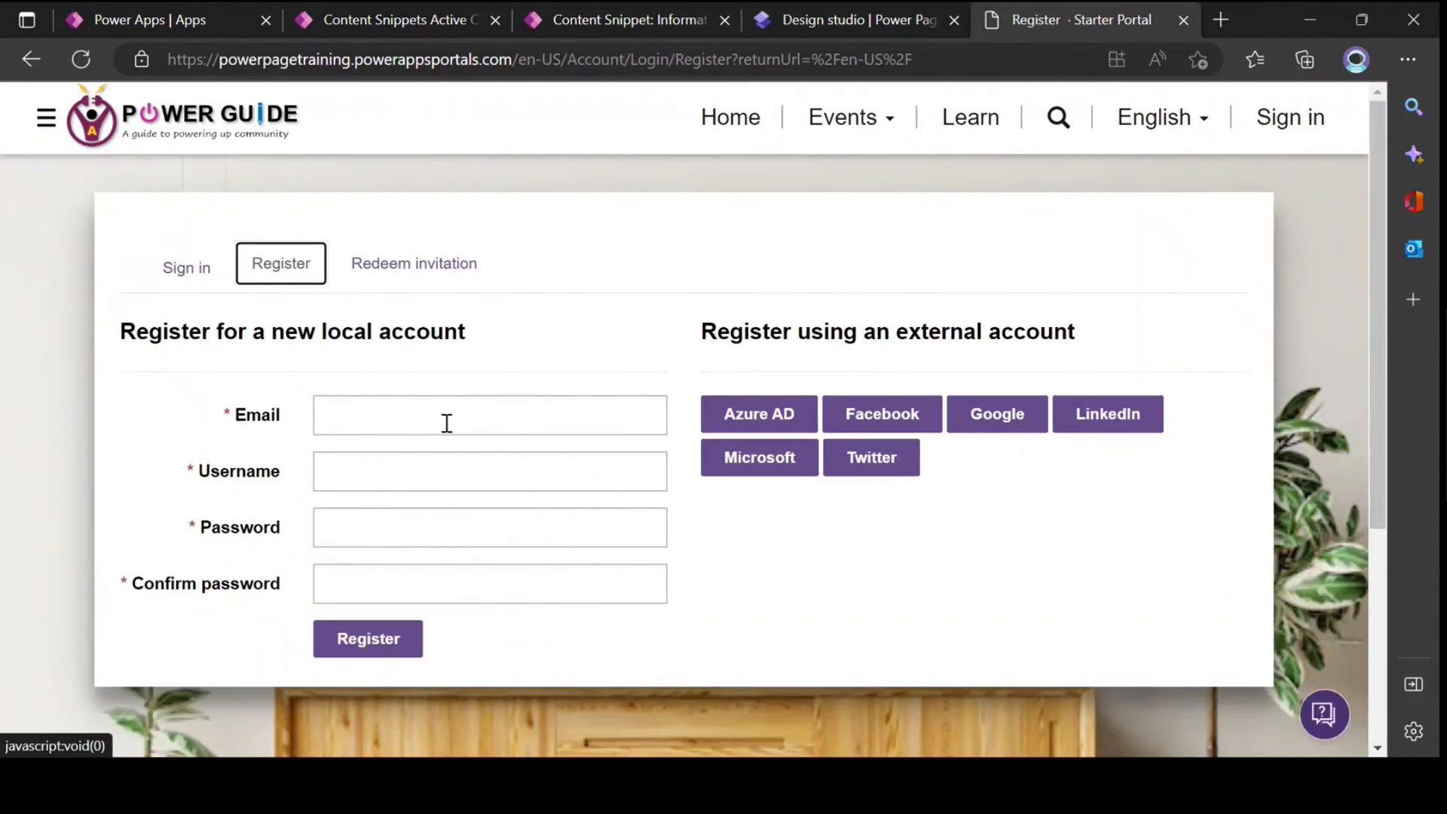
pyautogui.scroll(-5, 445, 422)
pyautogui.scroll(5, 447, 424)
pyautogui.click(411, 269)
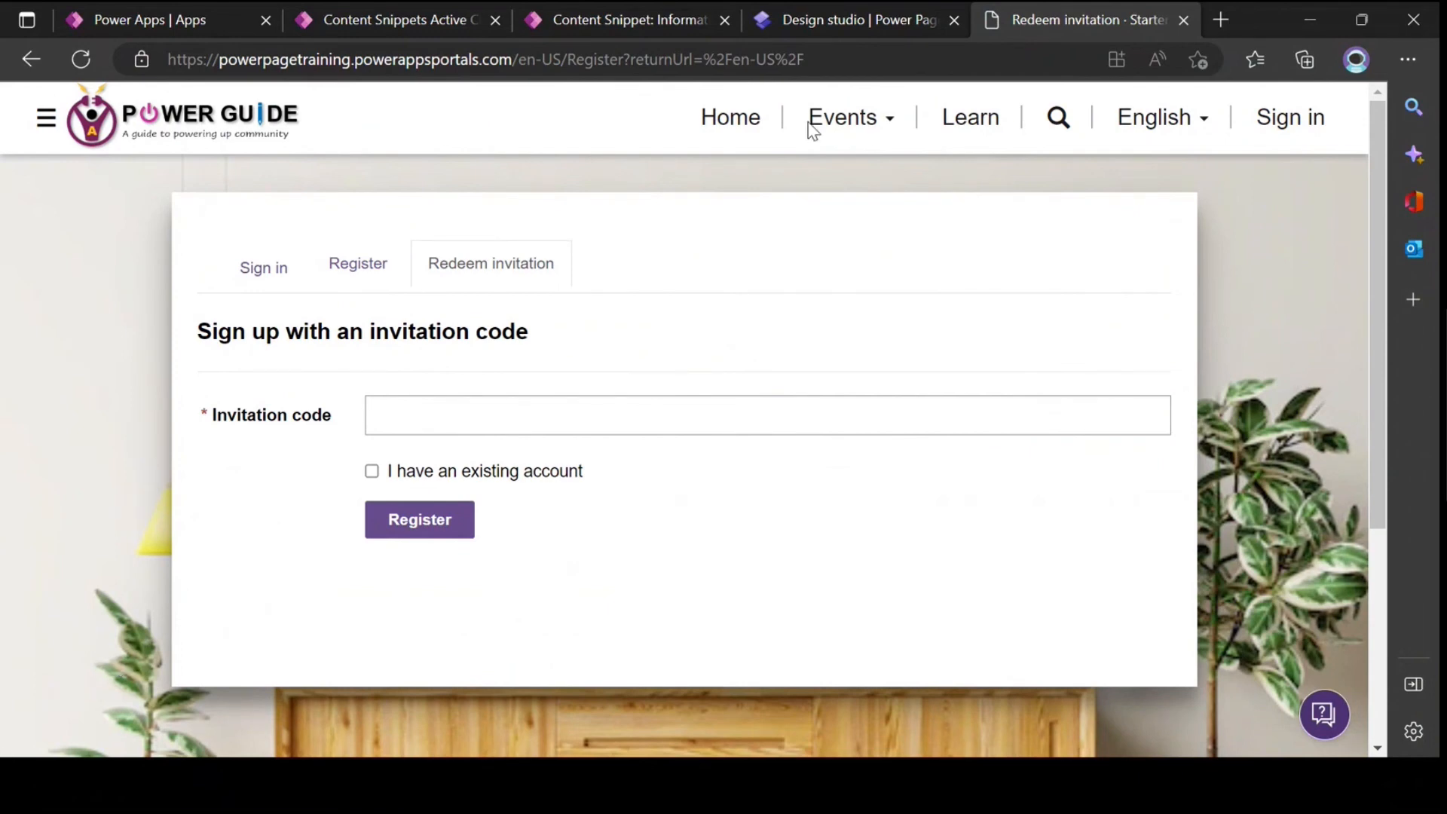
# Step: Examine the Name field of the Account/SignIn/PageCopy content snippet and look over its HTML value
pyautogui.click(603, 19)
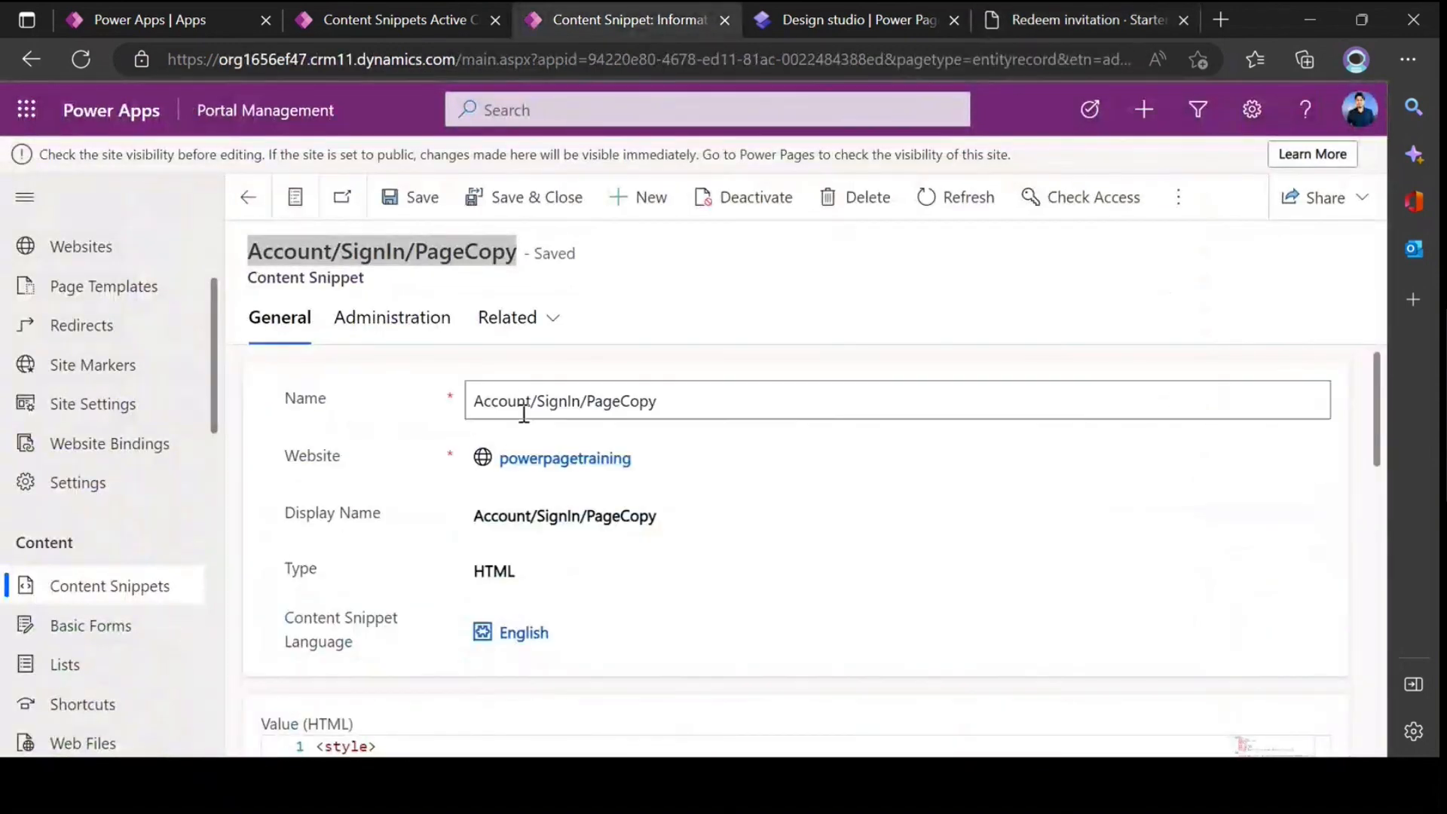
pyautogui.doubleClick(558, 401)
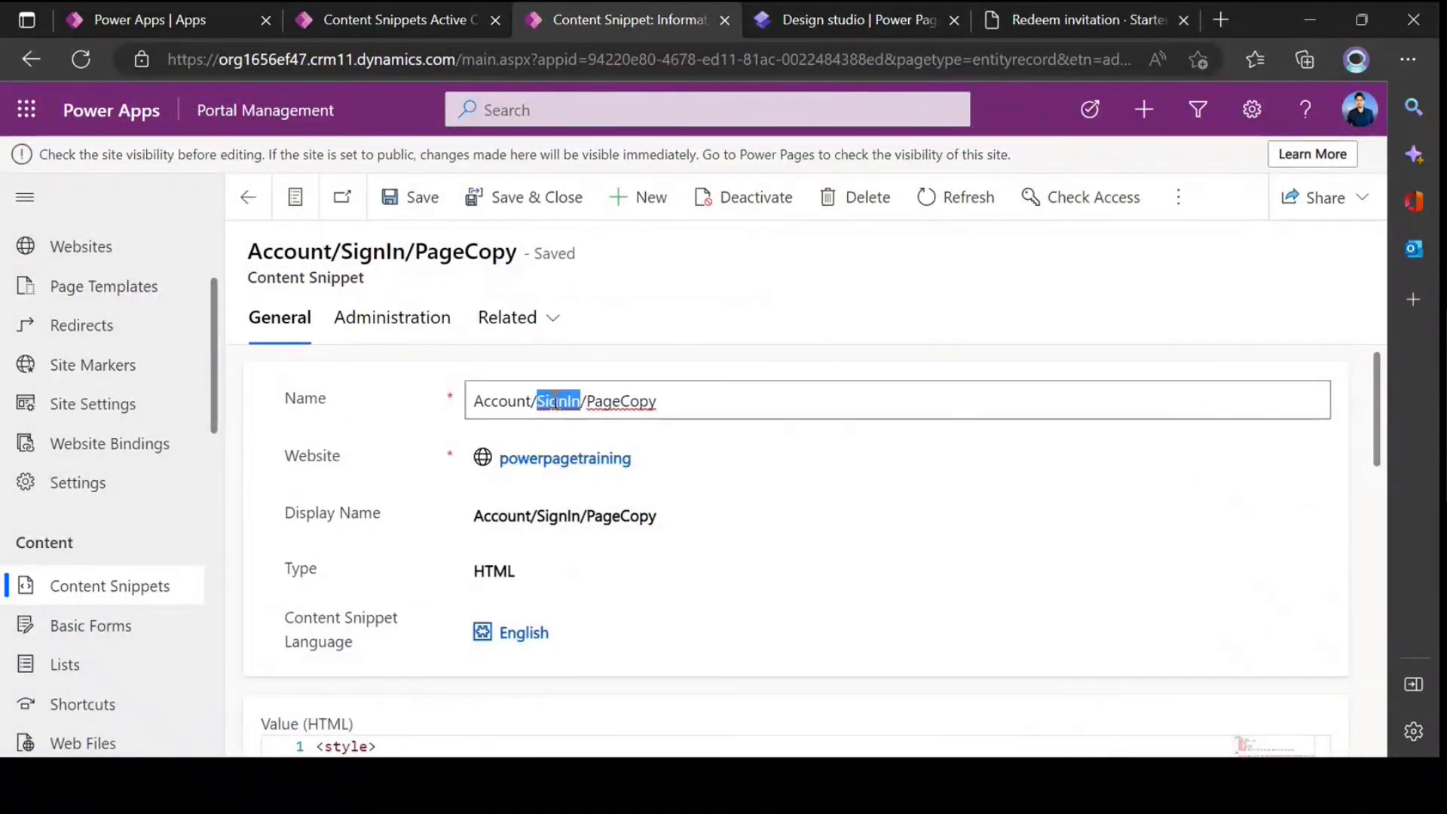
pyautogui.rightClick(560, 400)
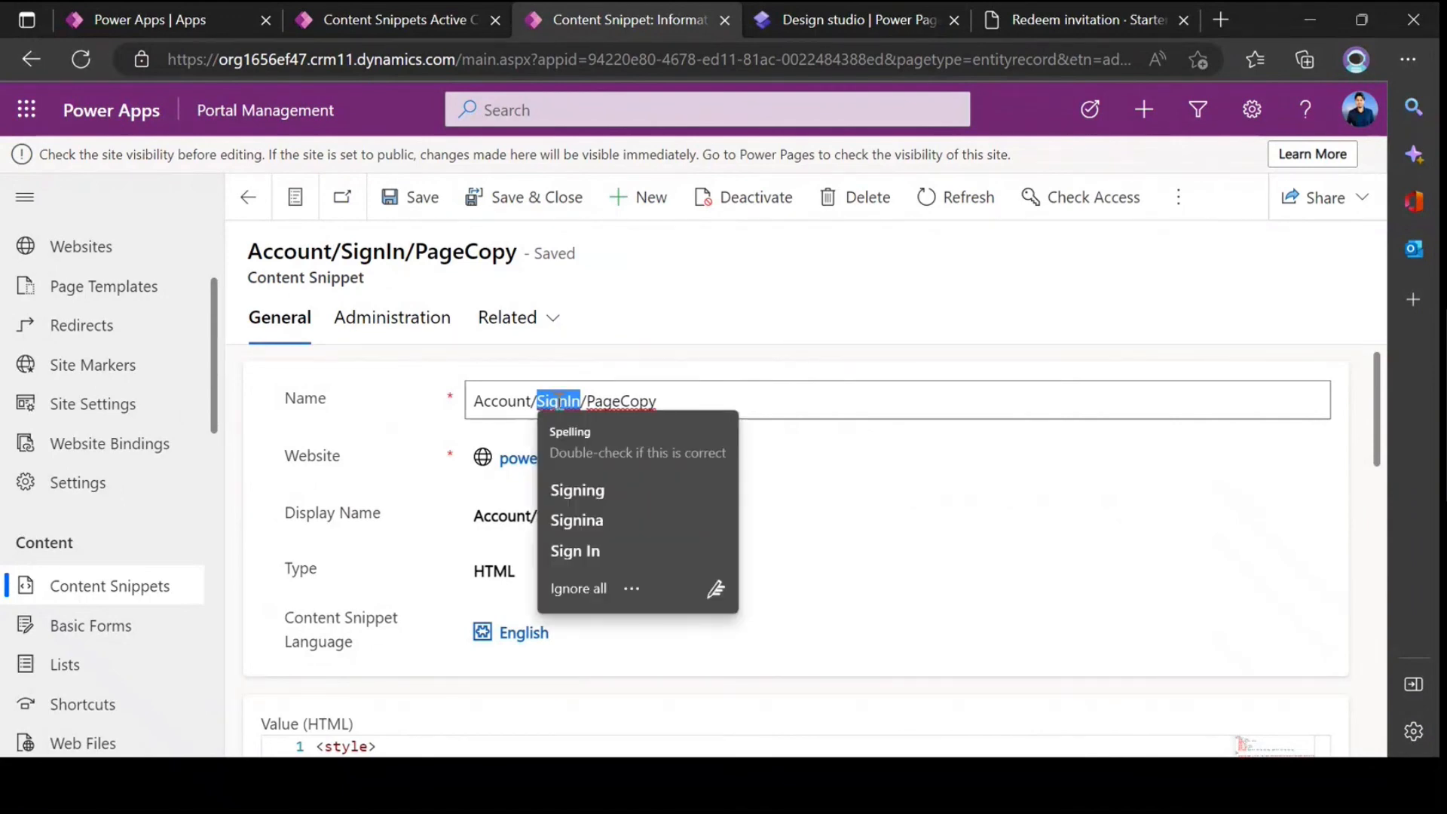
pyautogui.press('Escape')
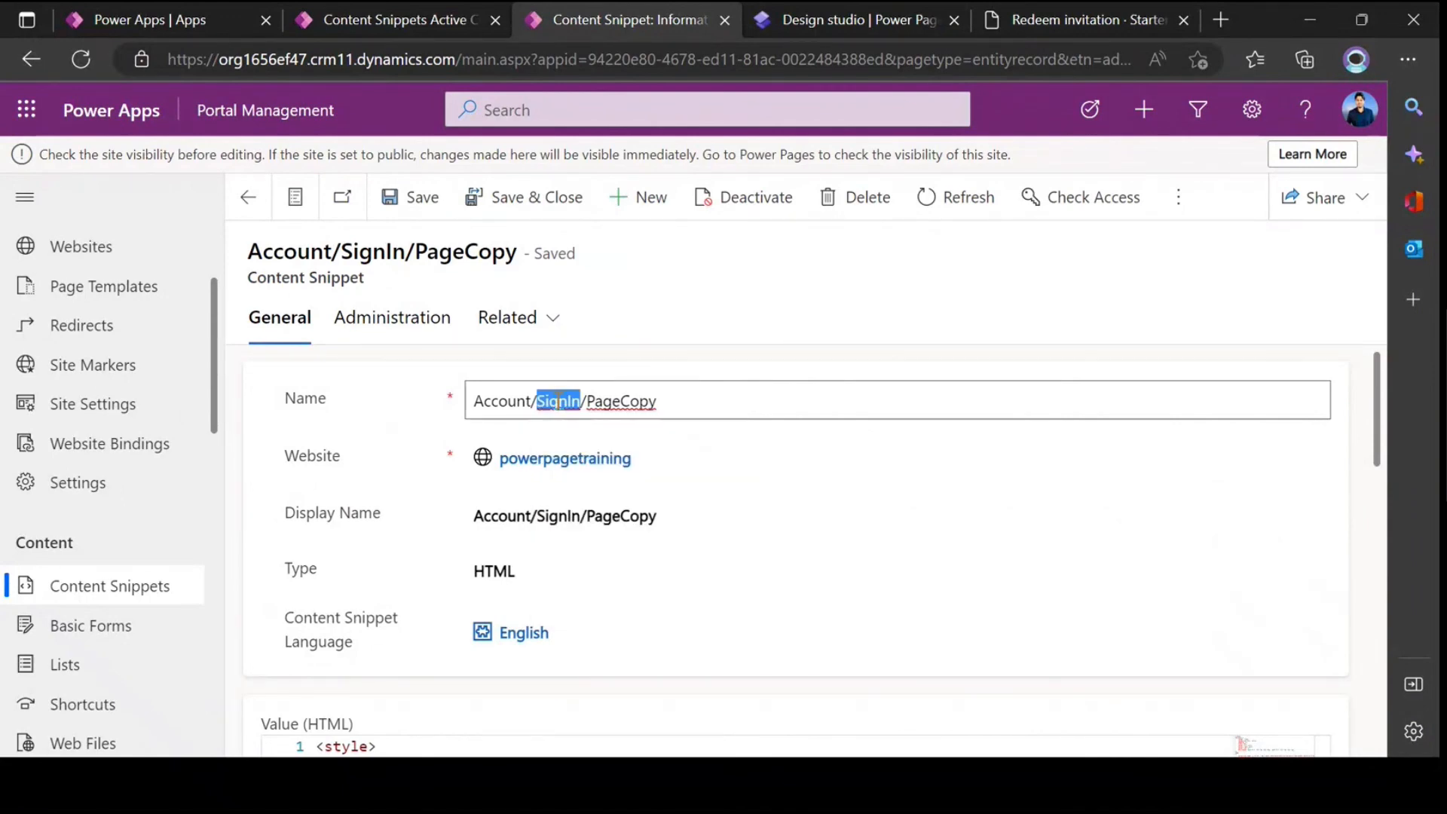
pyautogui.rightClick(559, 401)
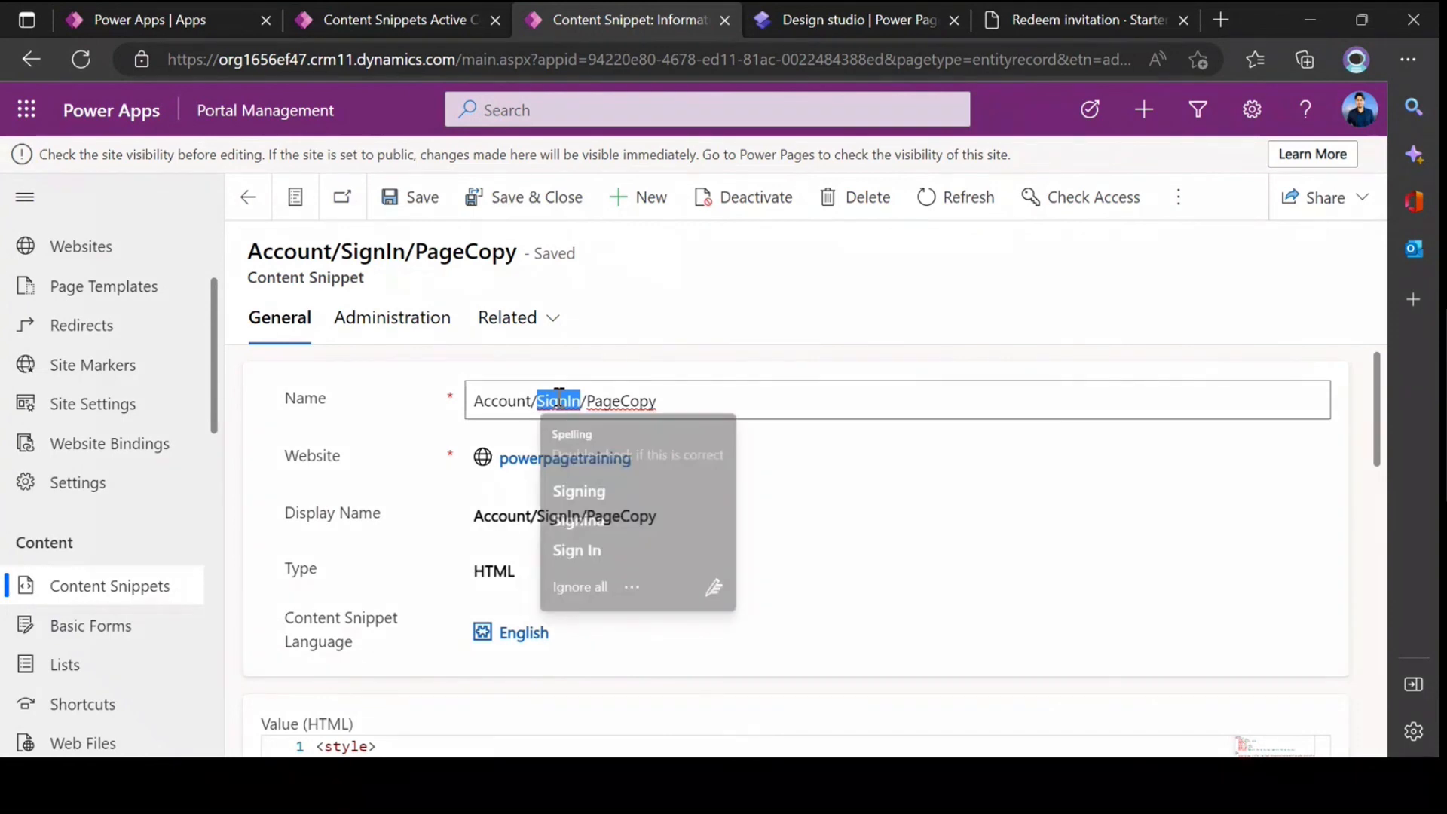
pyautogui.click(558, 398)
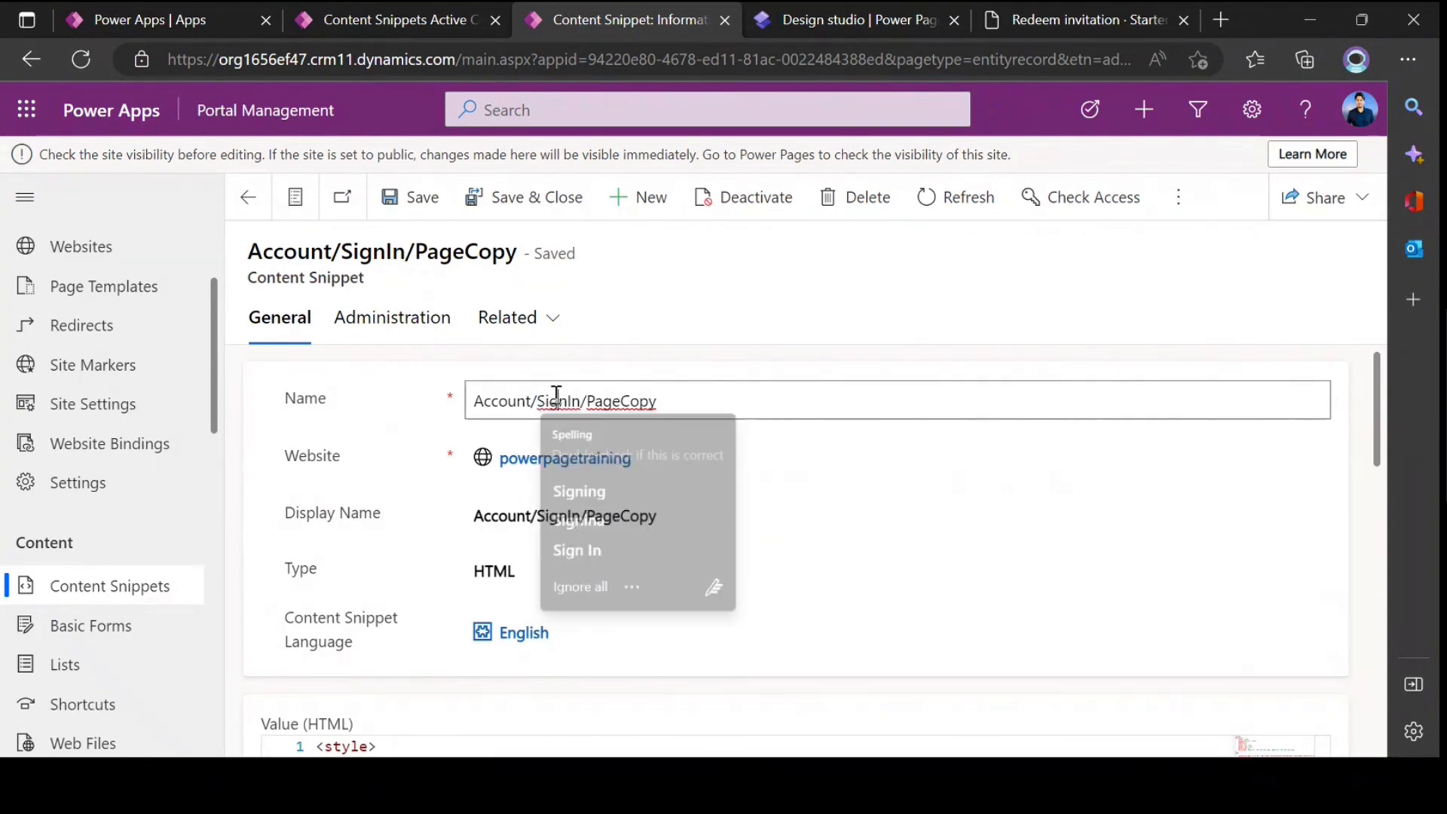
pyautogui.moveTo(608, 397); pyautogui.dragTo(455, 387)
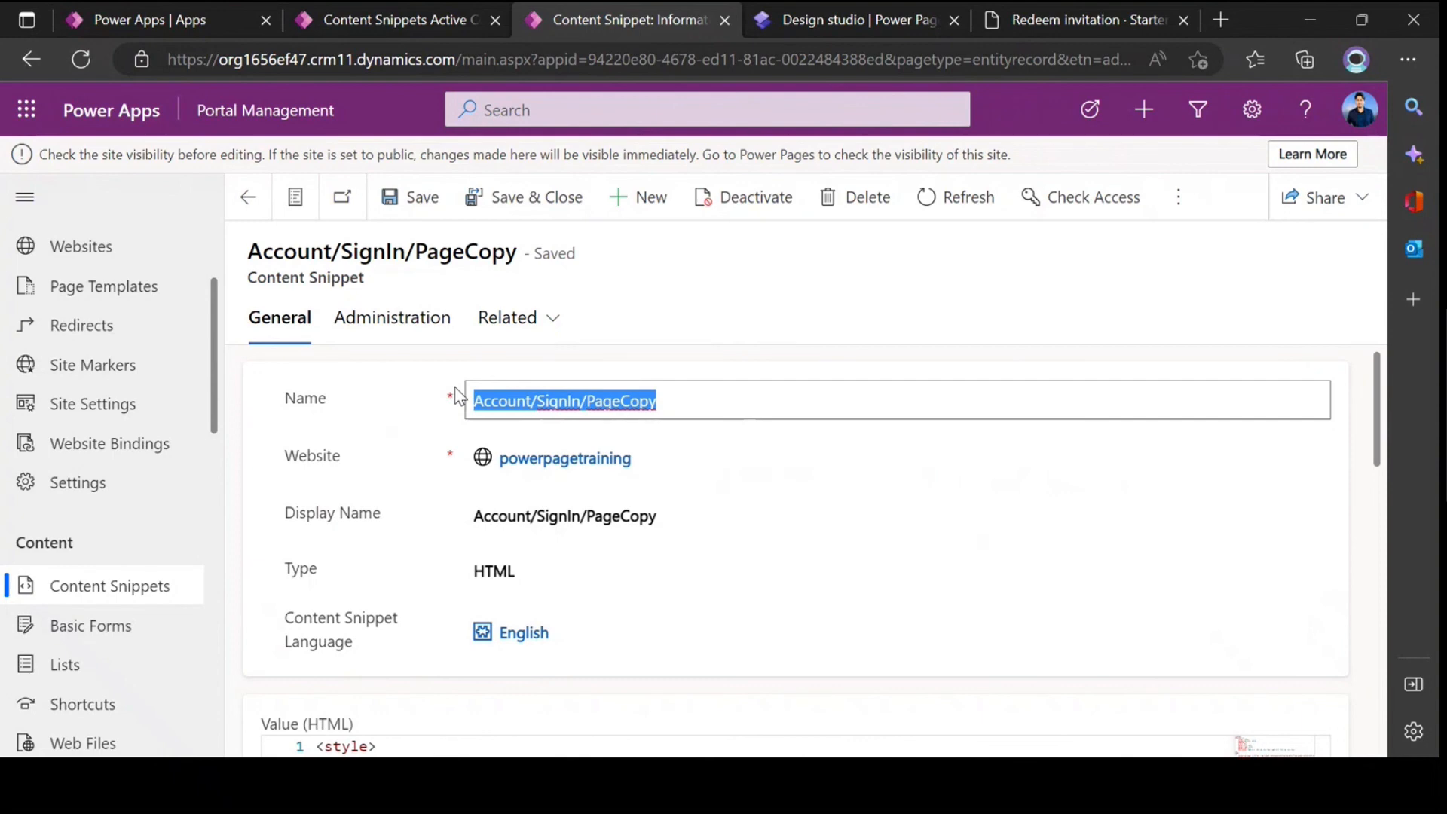
pyautogui.moveTo(656, 401); pyautogui.dragTo(462, 403)
pyautogui.click(369, 410)
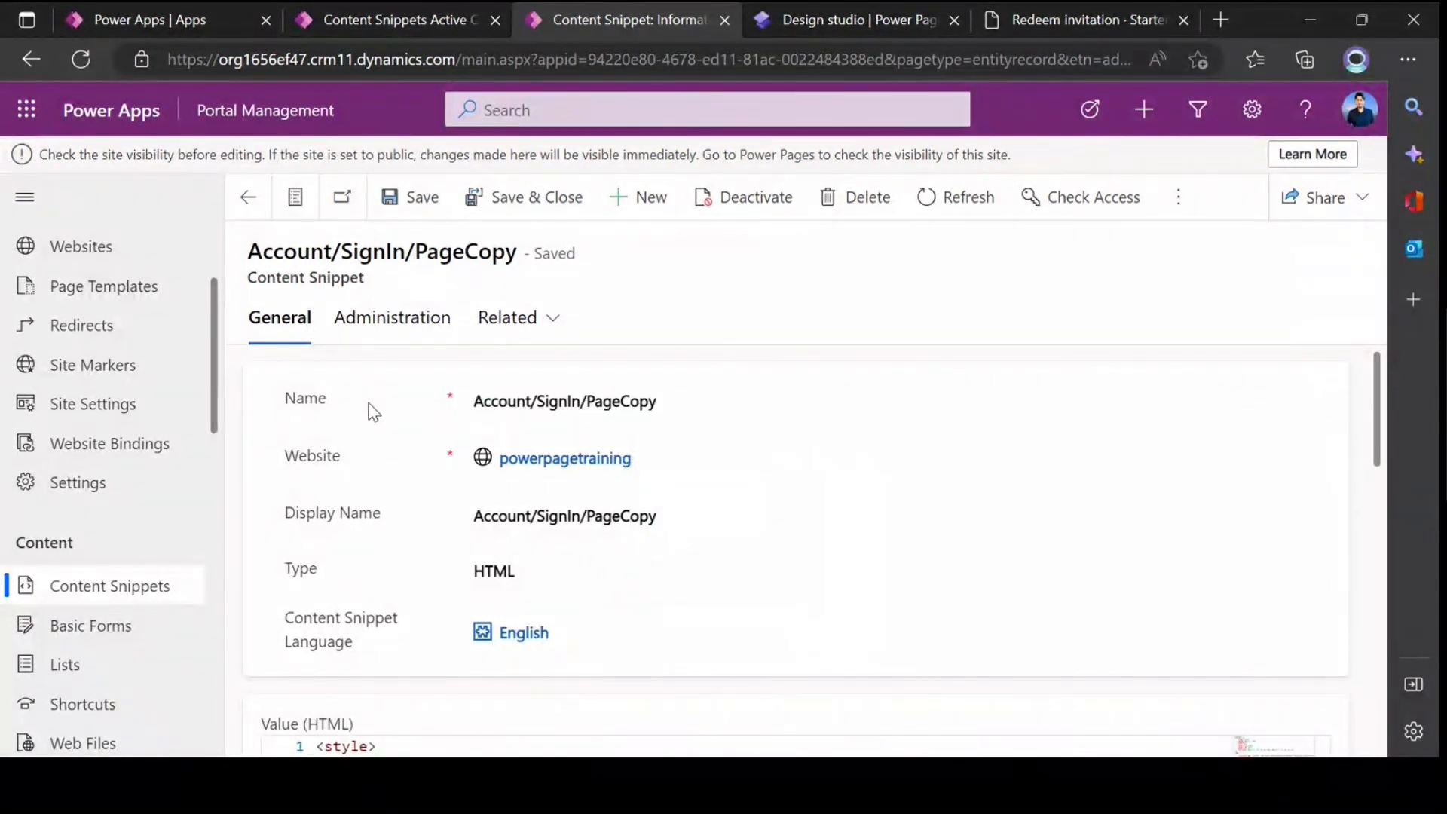
pyautogui.click(694, 401)
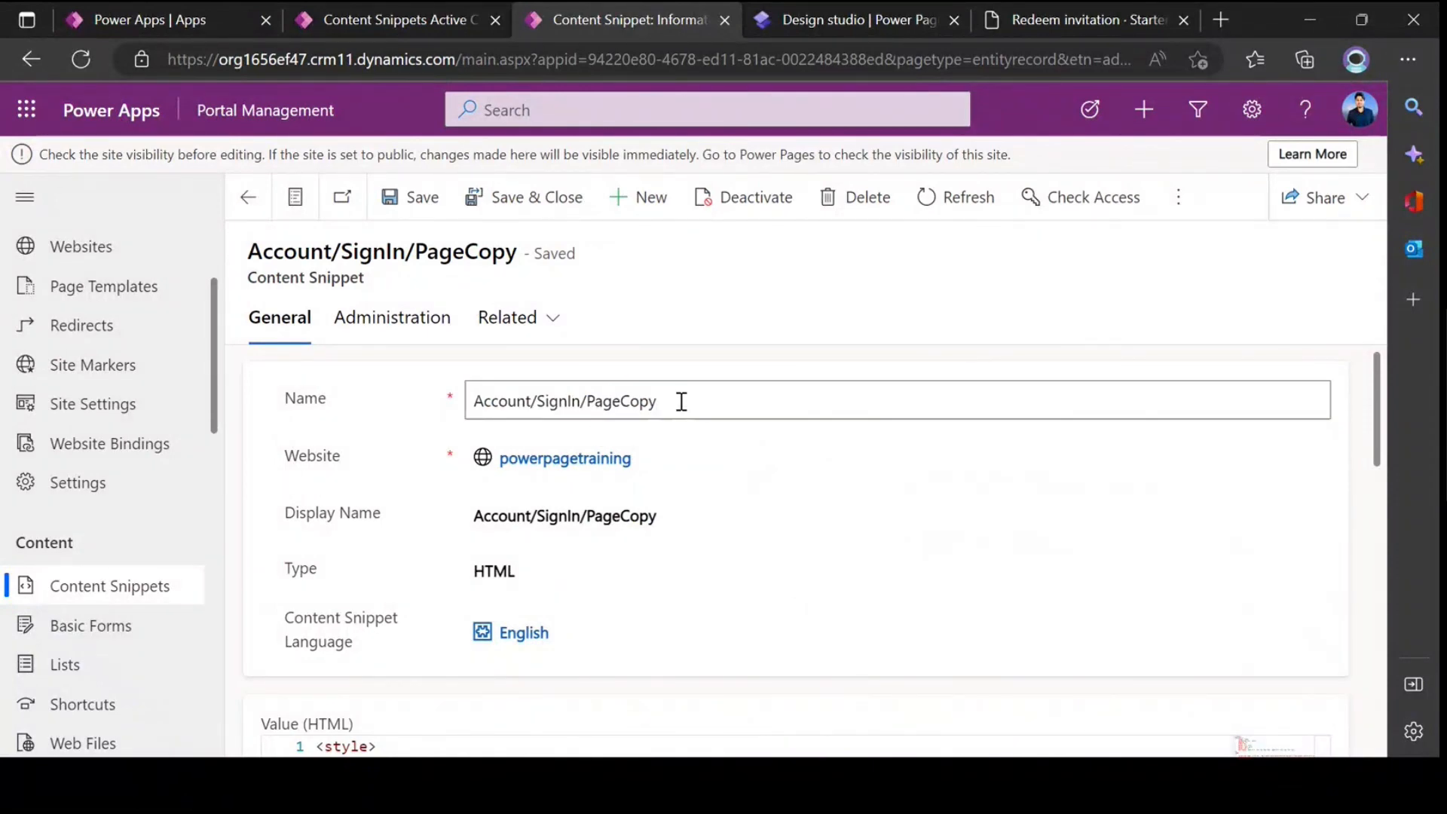
pyautogui.moveTo(672, 405); pyautogui.dragTo(455, 397)
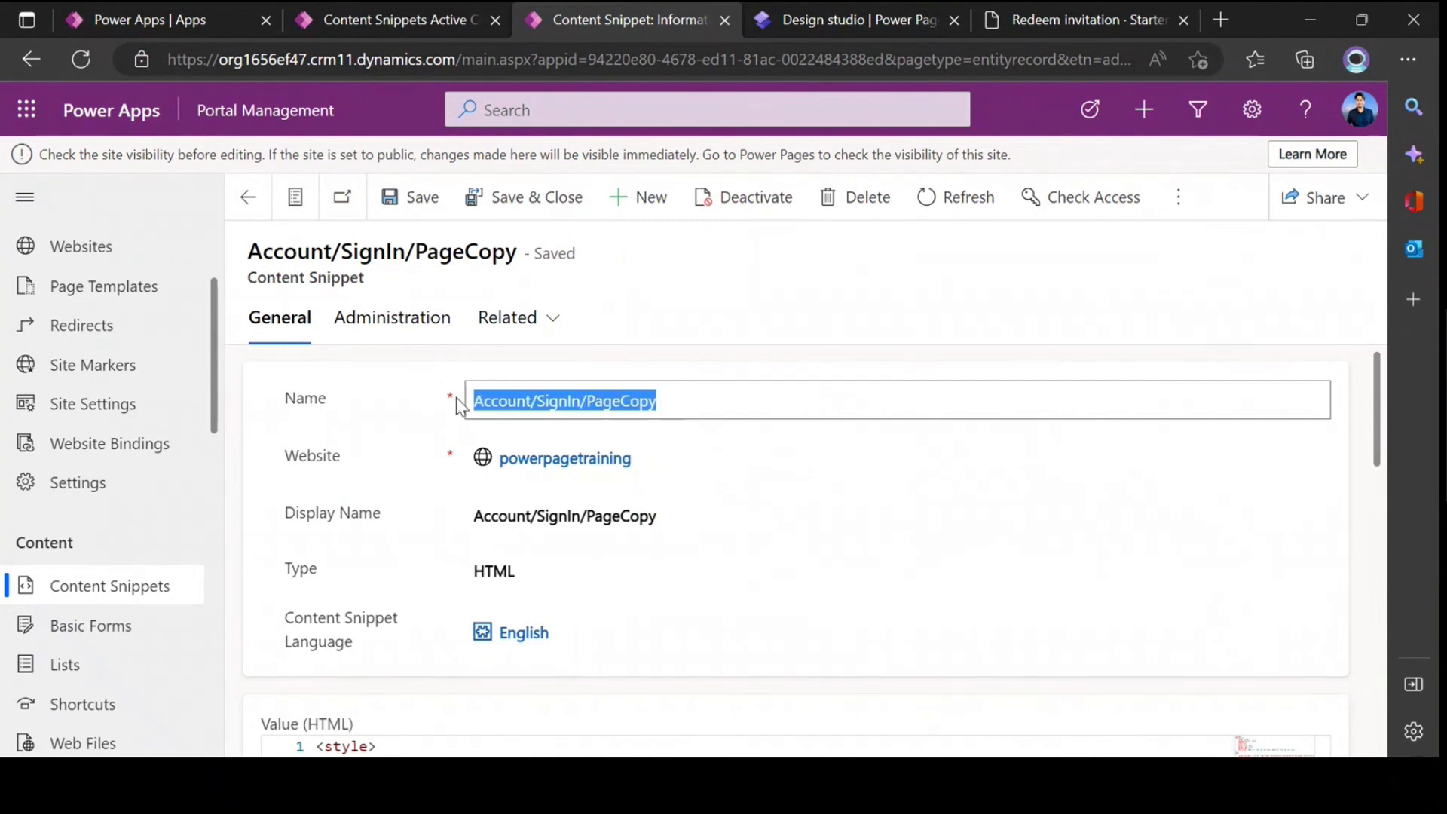
pyautogui.click(381, 407)
pyautogui.scroll(-5, 569, 392)
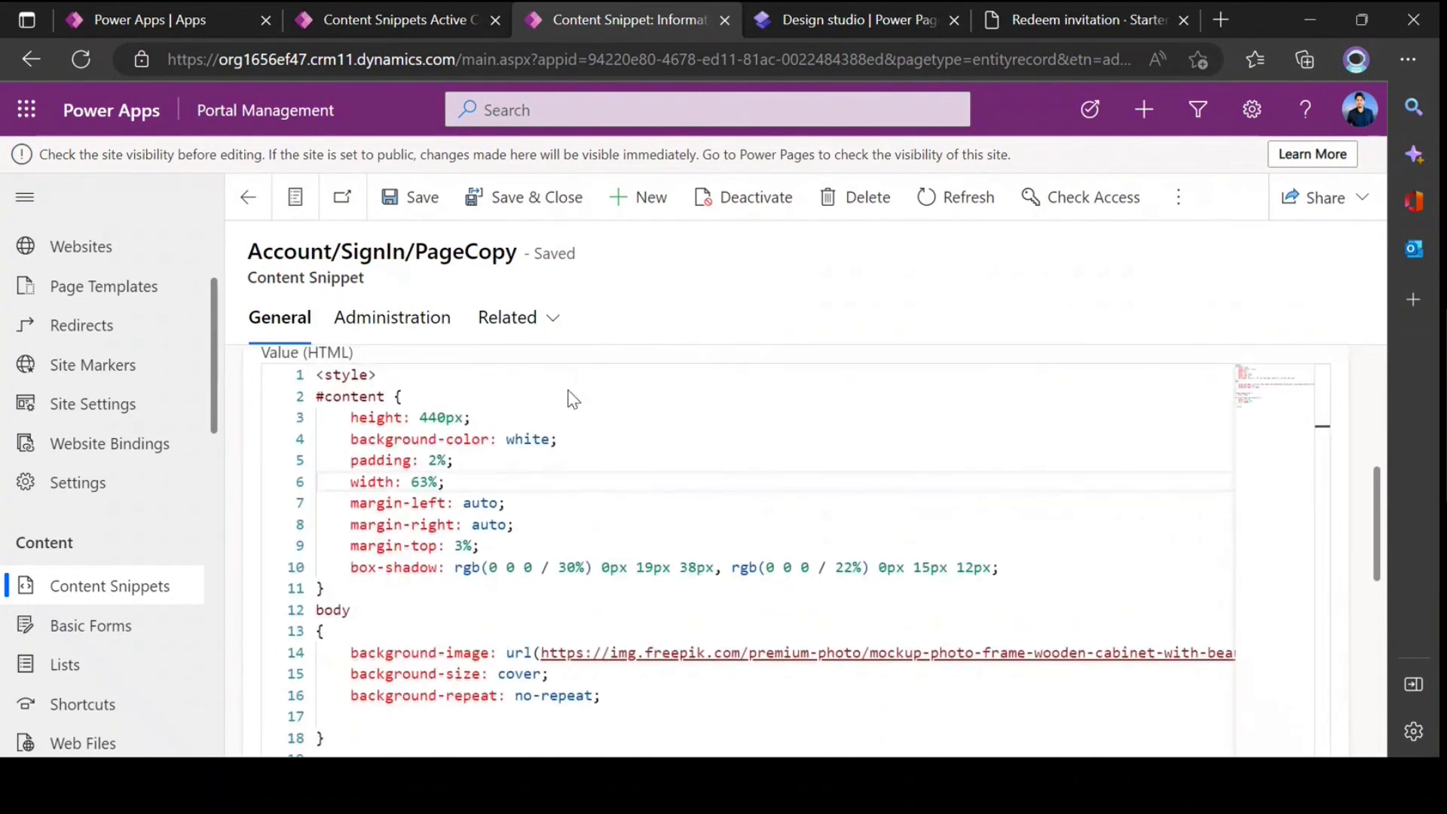
pyautogui.scroll(5, 852, 414)
# Step: Revisit the design studio's custom CSS list and the Redeem invitation page, then switch to the PowerPoint slide show
pyautogui.click(844, 13)
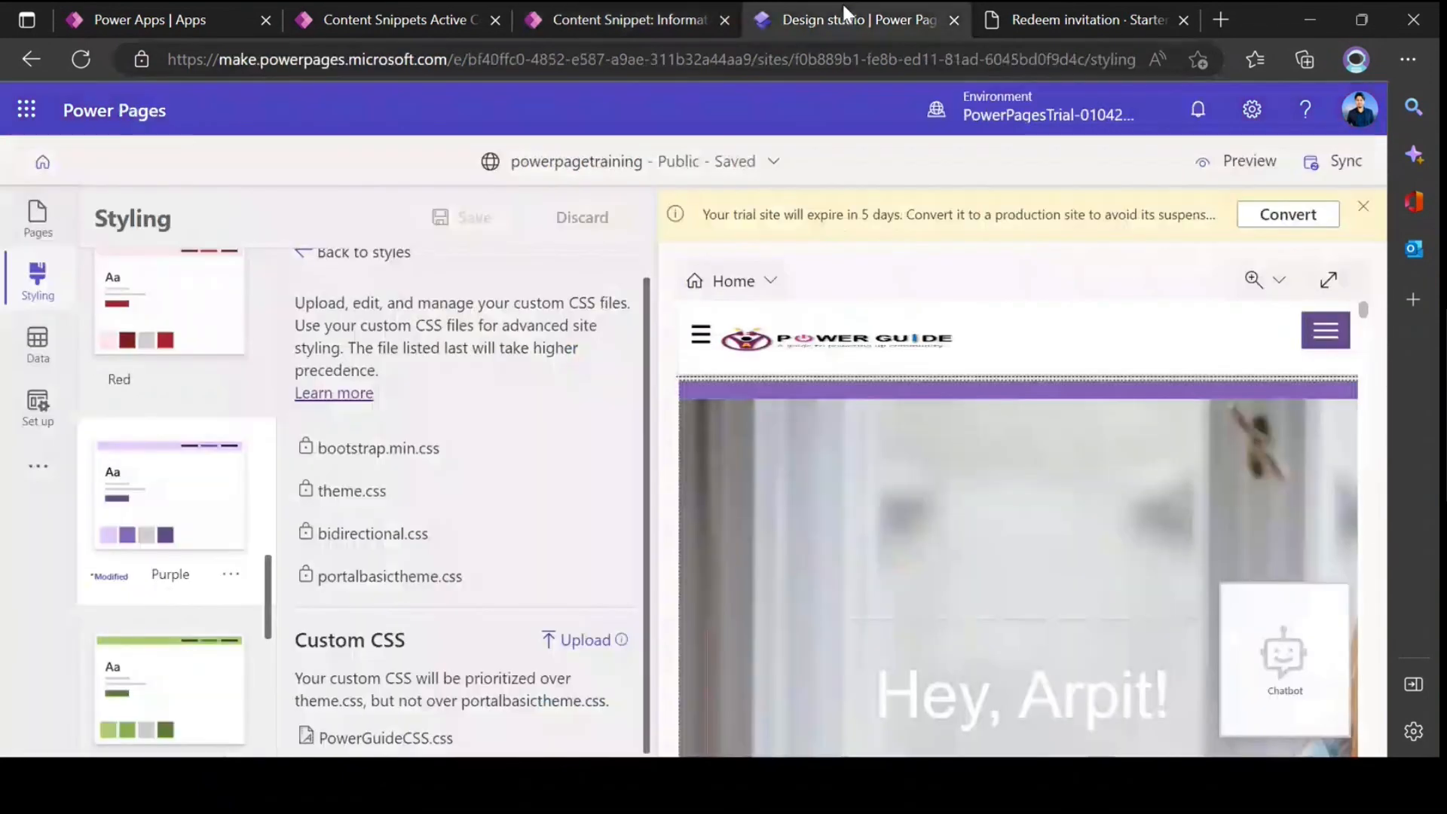
pyautogui.hotkey('ctrl', 'Tab')
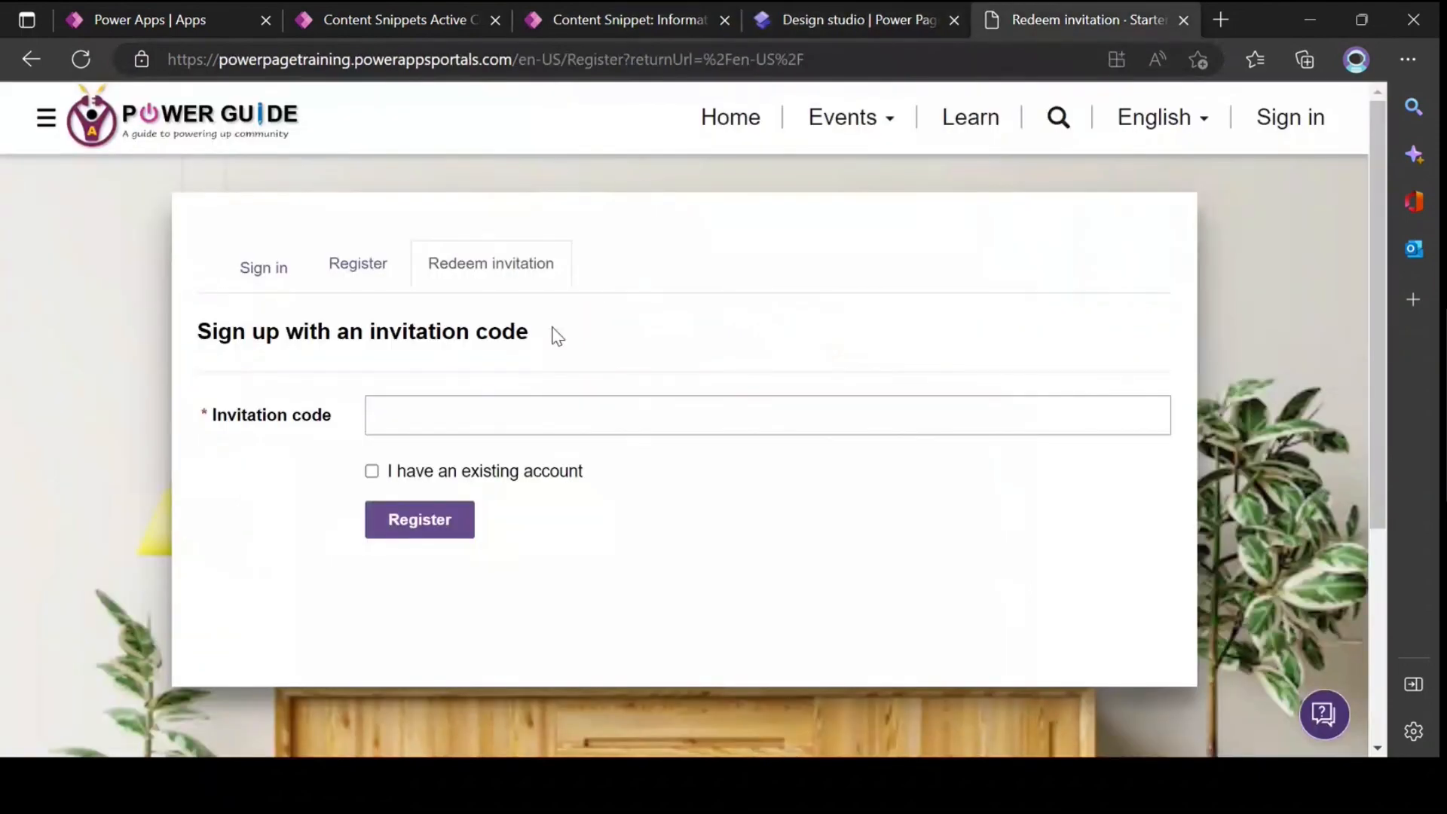
pyautogui.hotkey('alt', 'Tab')
pyautogui.press('Tab')
pyautogui.press('Tab')
pyautogui.press('Tab')
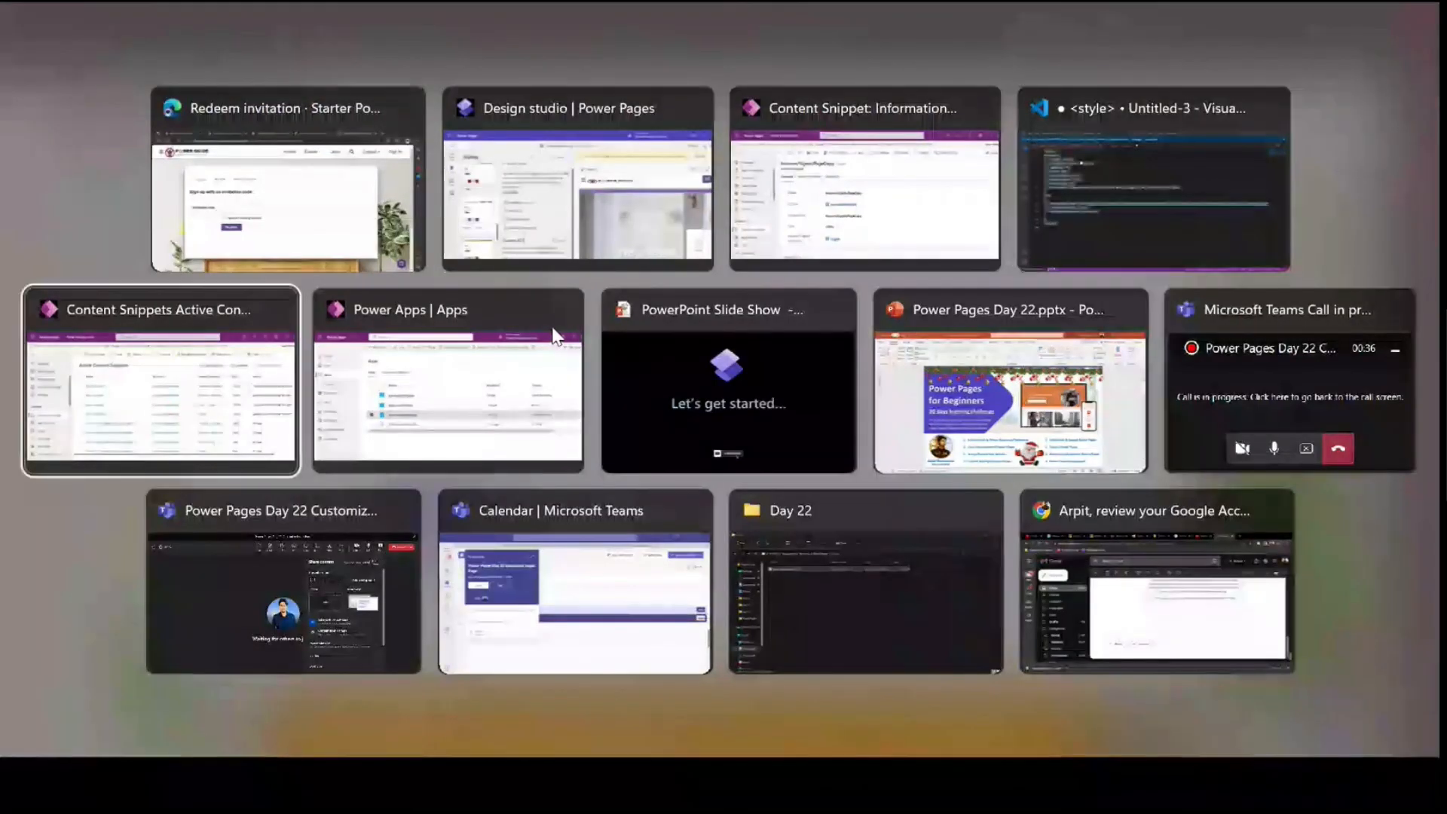
pyautogui.press('Tab')
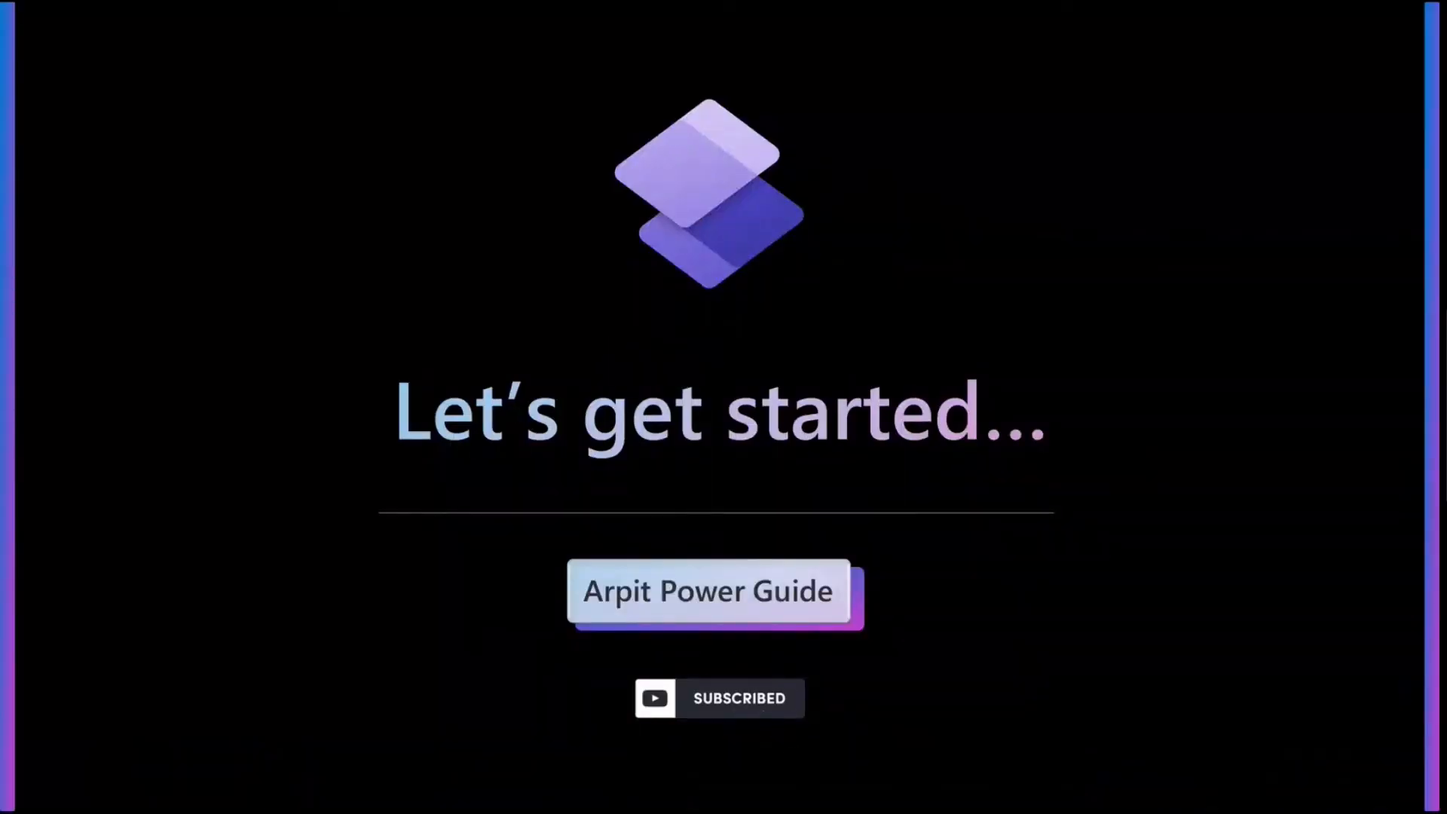